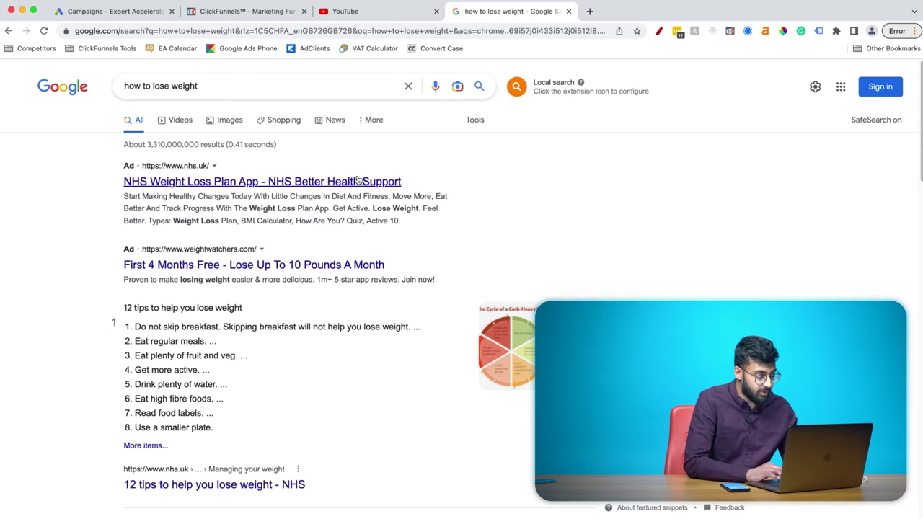
Step: Look through the Google results for "how to lose weight" and open Everyday Health's "23 Tips for Weight Loss That Actually Work" article
scroll(359, 180, "down", 1)
scroll(358, 179, "down", 3)
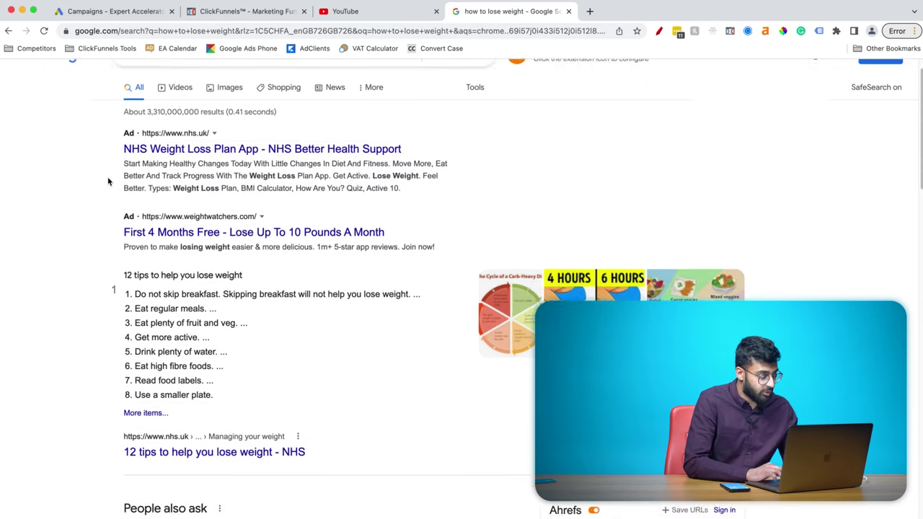
scroll(244, 256, "down", 5)
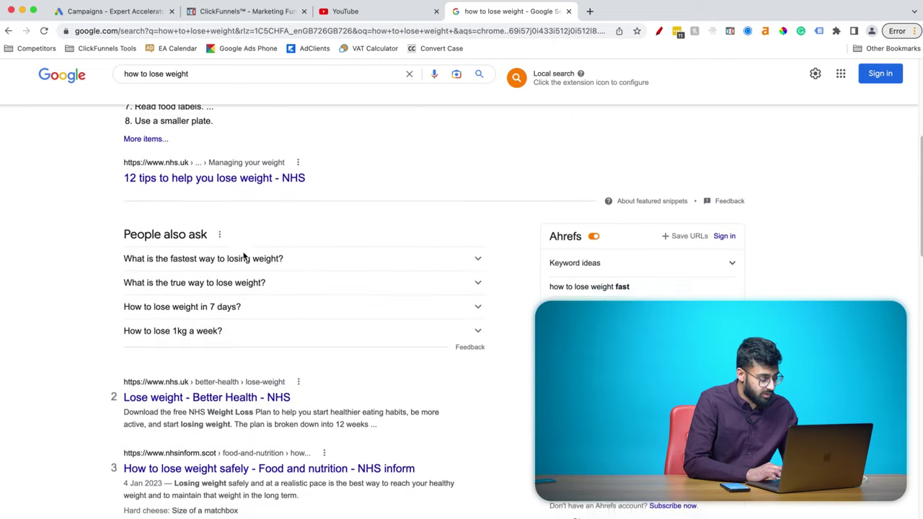
scroll(345, 291, "down", 2)
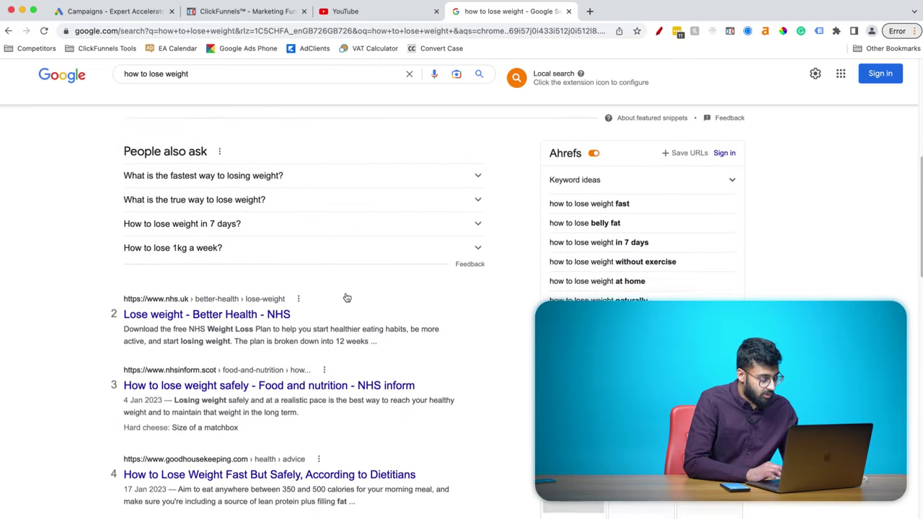
scroll(366, 282, "down", 1)
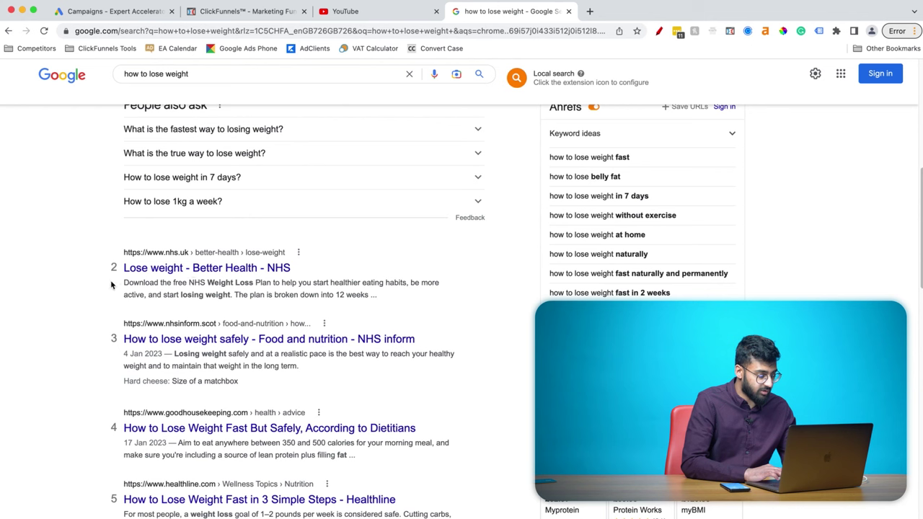
scroll(196, 270, "down", 6)
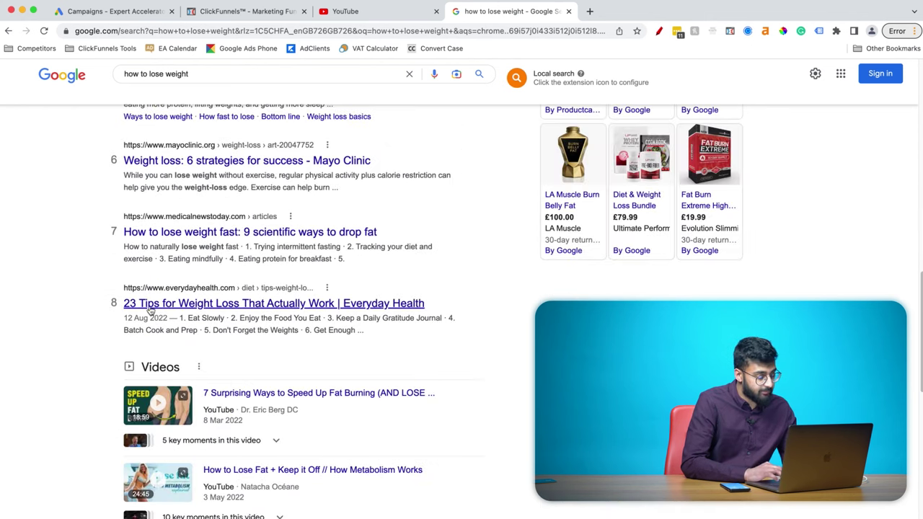
left_click(212, 312)
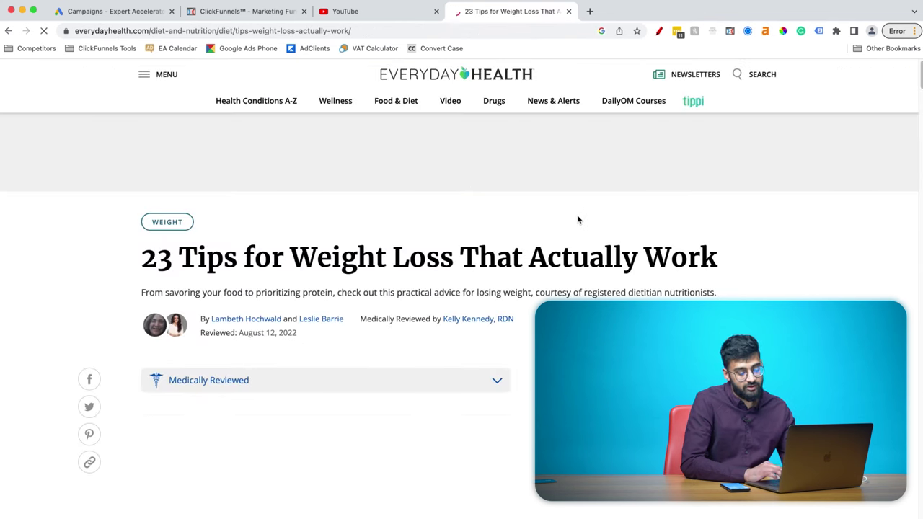
Step: Accept the article's privacy notice and copy the article's full web address
scroll(577, 217, "down", 2)
scroll(579, 238, "down", 5)
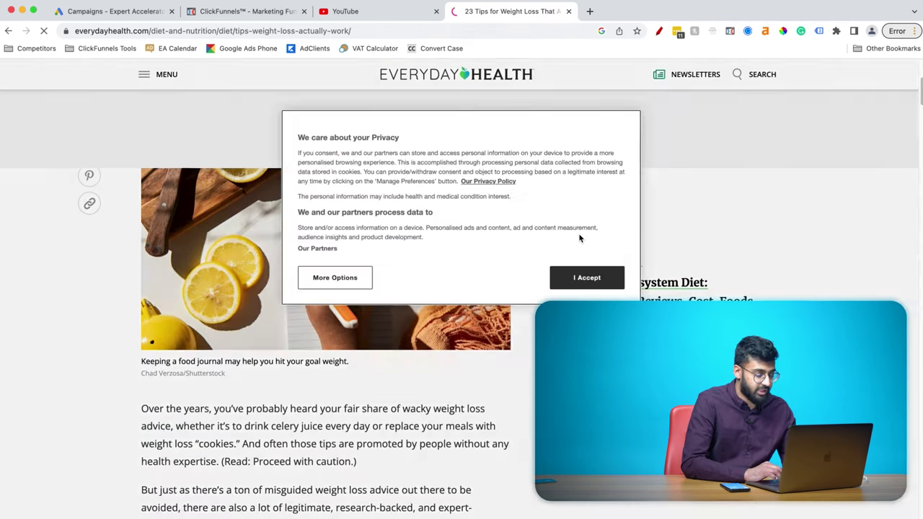
left_click(577, 277)
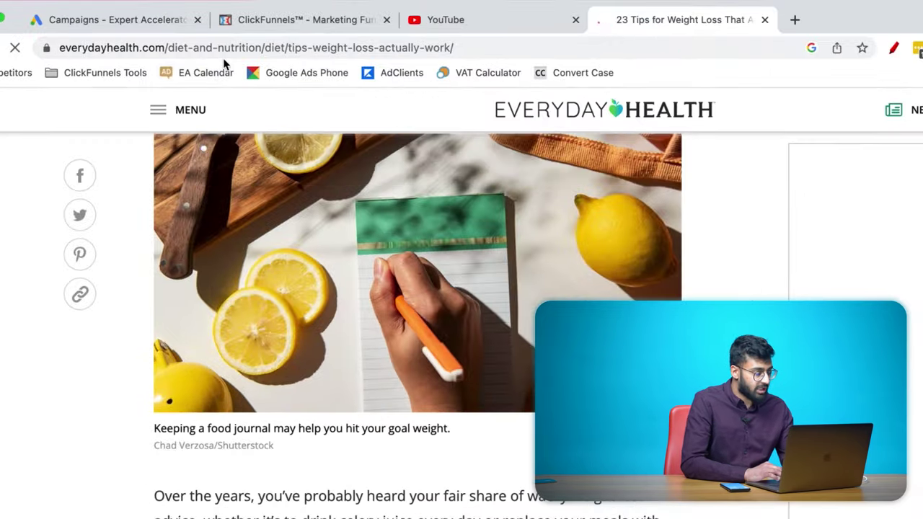
left_click(244, 48)
left_click(310, 47)
left_click_drag(521, 48, 59, 49)
key("super+c")
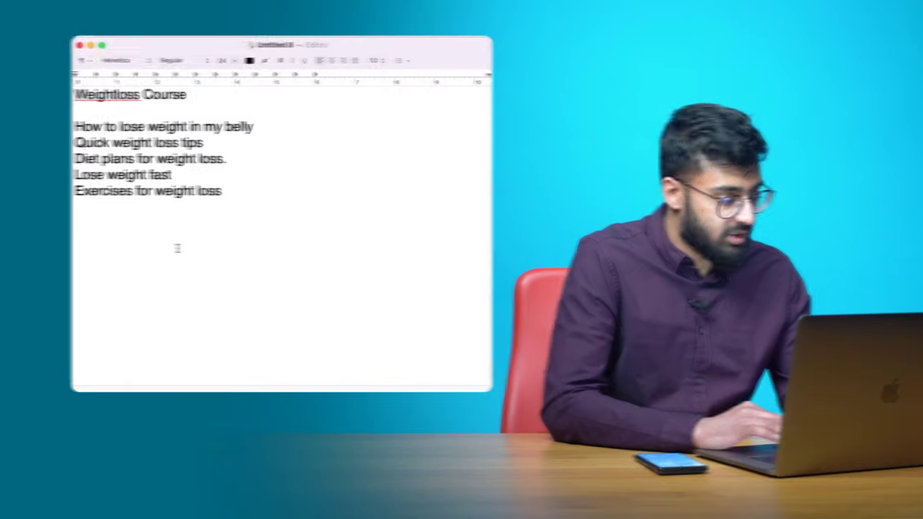
Step: Switch to the text editor and paste the article's address a few lines below the Weightloss Course keyword list
key("Return")
key("Return")
key("Return")
key("Return")
key("super+v")
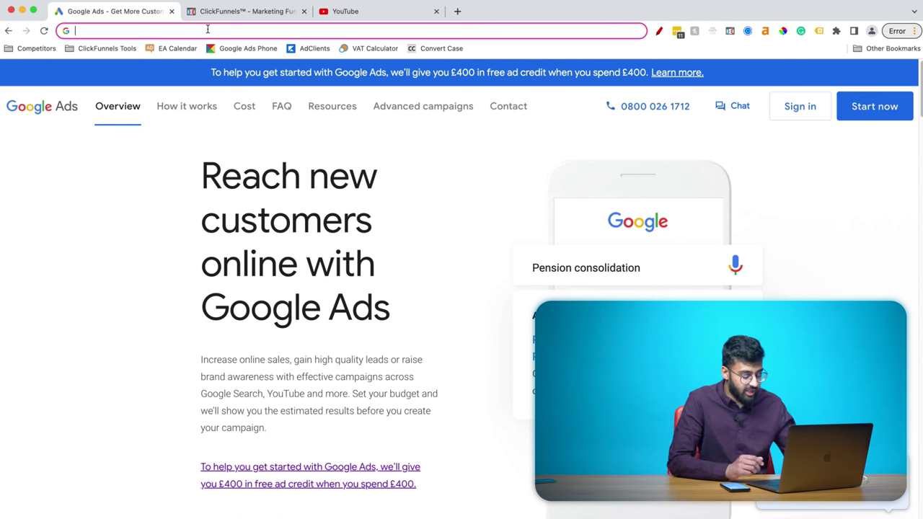
Step: Go to ads.google.com and sign in to the Google Ads account
type("ads.google.")
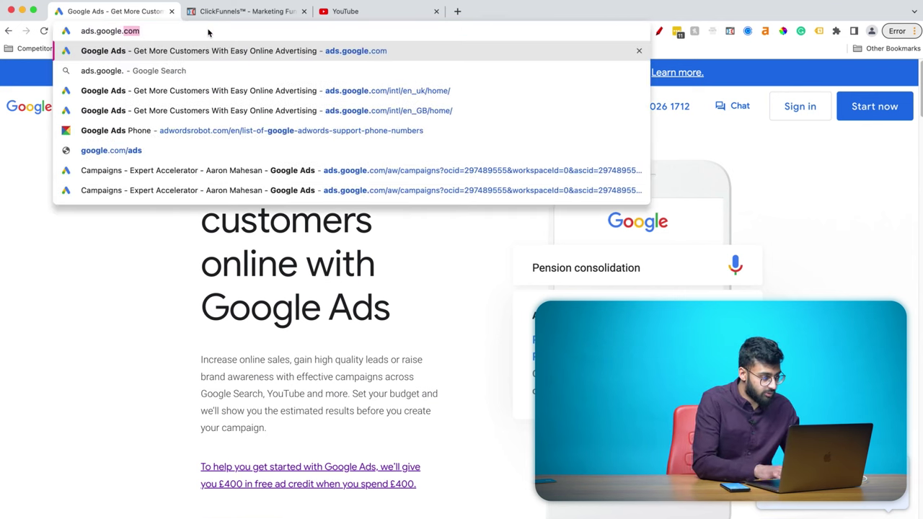
key("Return")
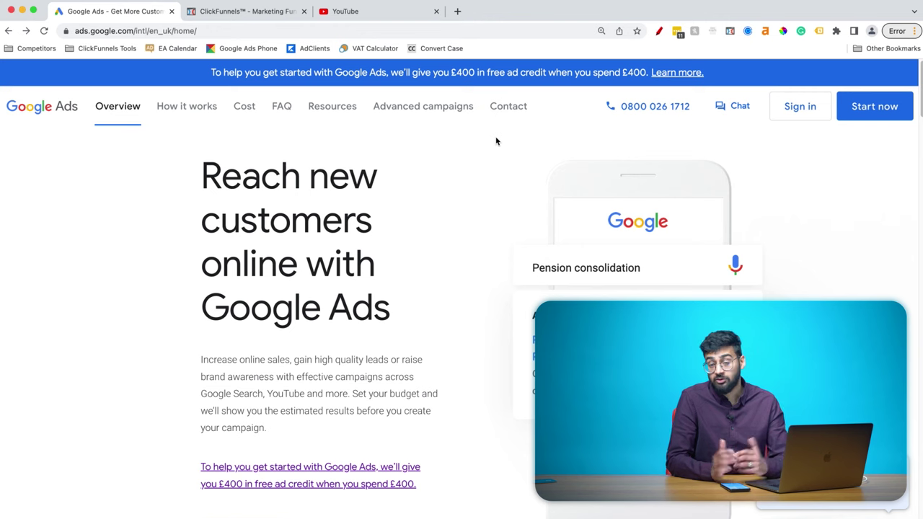
left_click(798, 108)
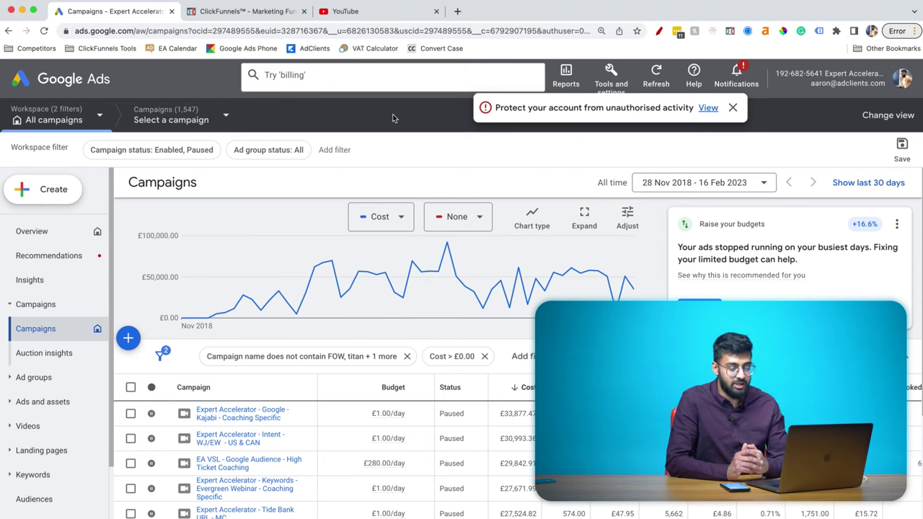
left_click(610, 78)
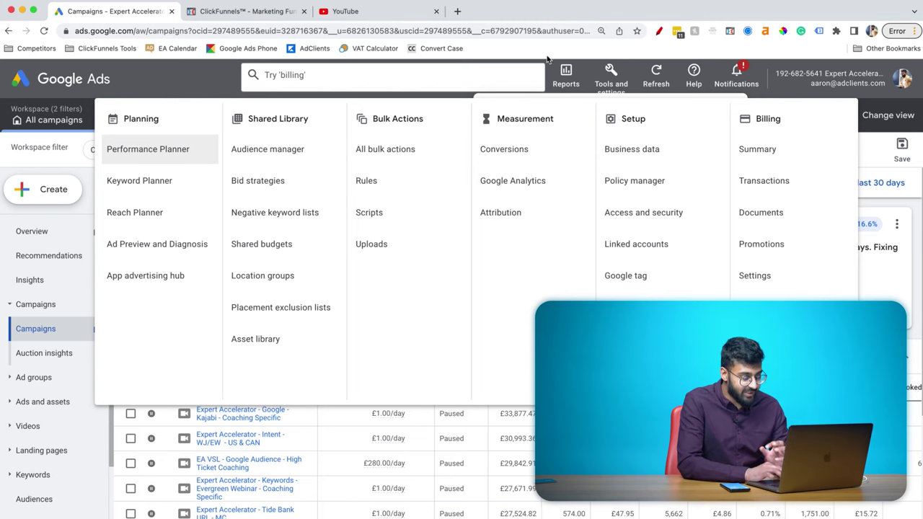
left_click(184, 80)
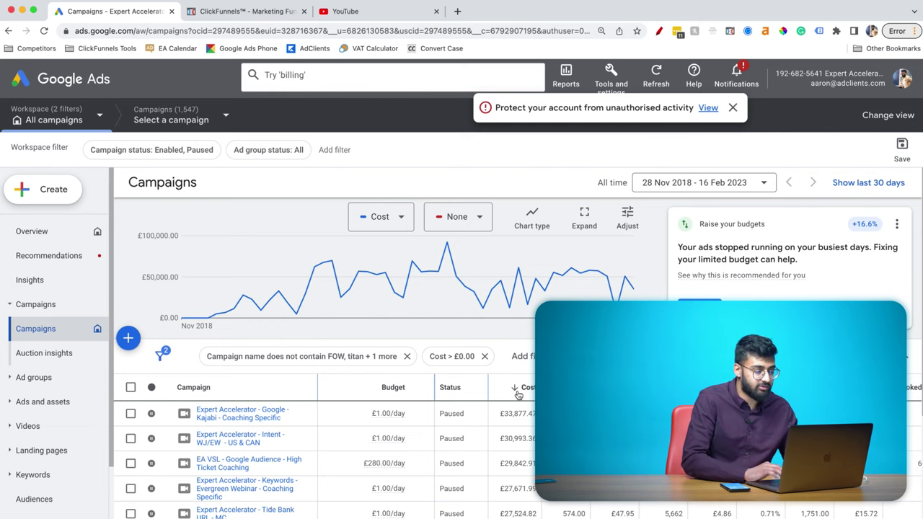
Step: Switch to YouTube, sign in to the channel's account and open YouTube Studio
left_click(400, 10)
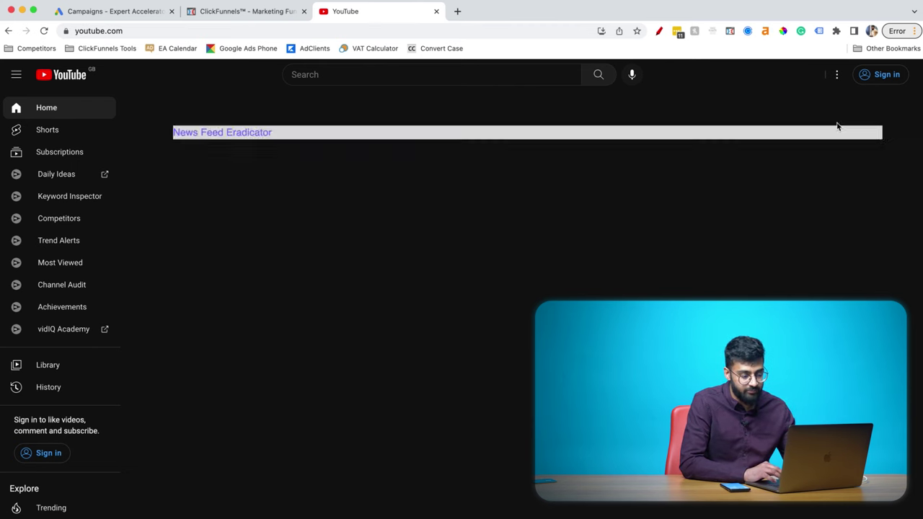
left_click(880, 77)
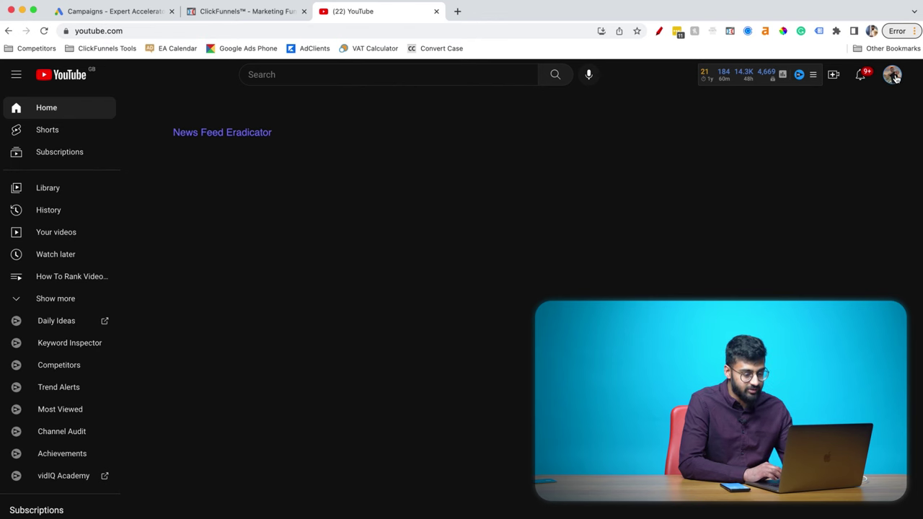
left_click(893, 75)
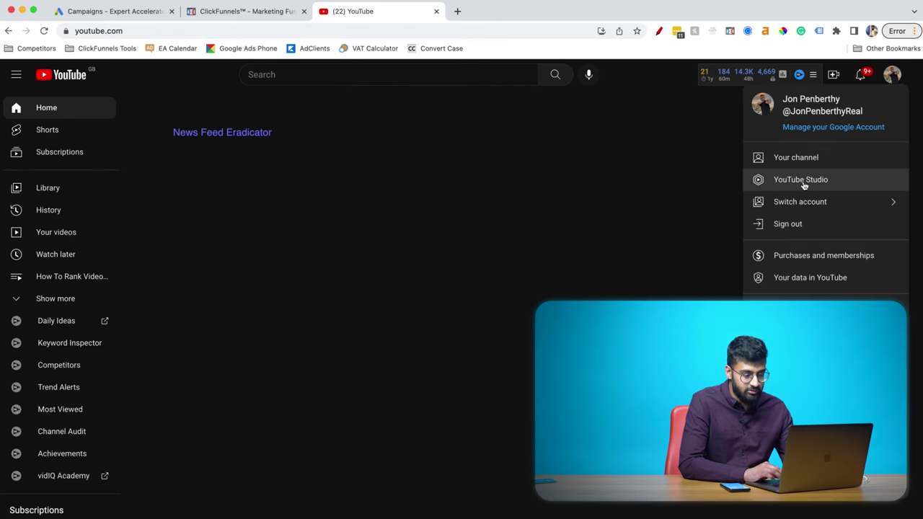
left_click(804, 186)
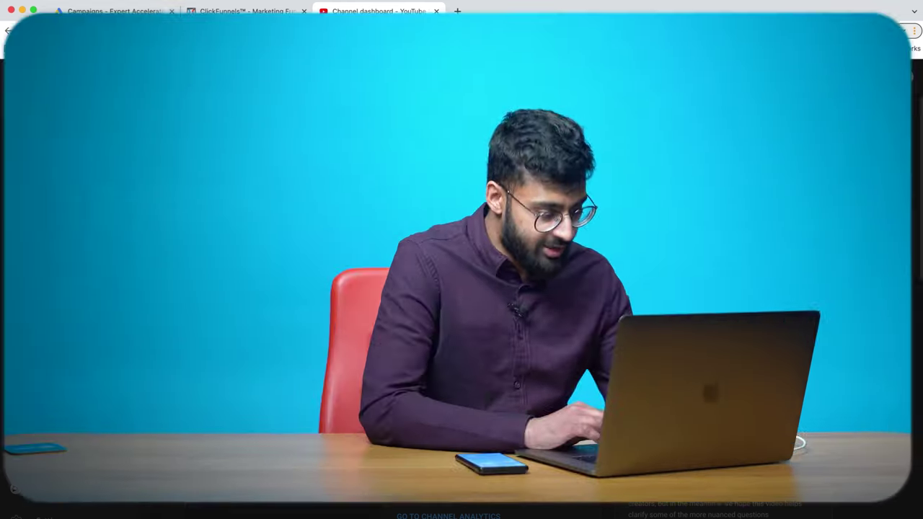
Step: Open the channel's advanced settings and go to the Google Ads account linking section
left_click(294, 223)
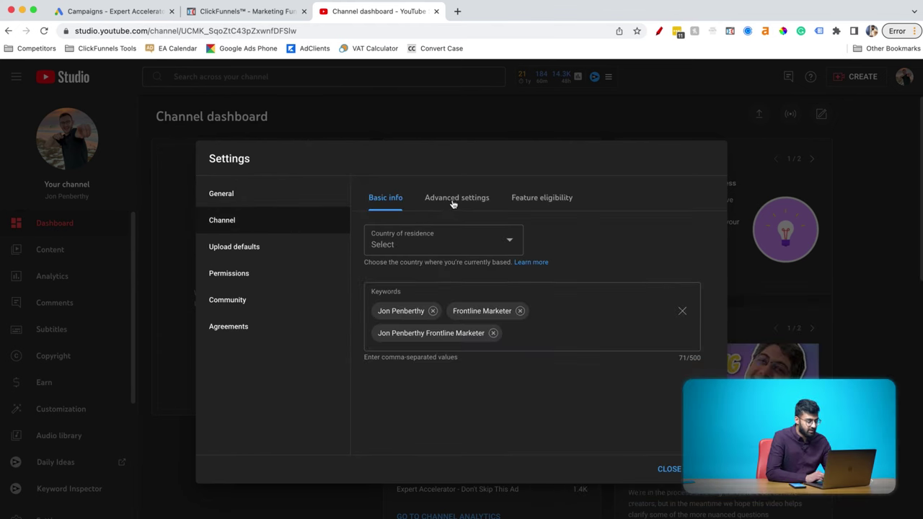
left_click(475, 204)
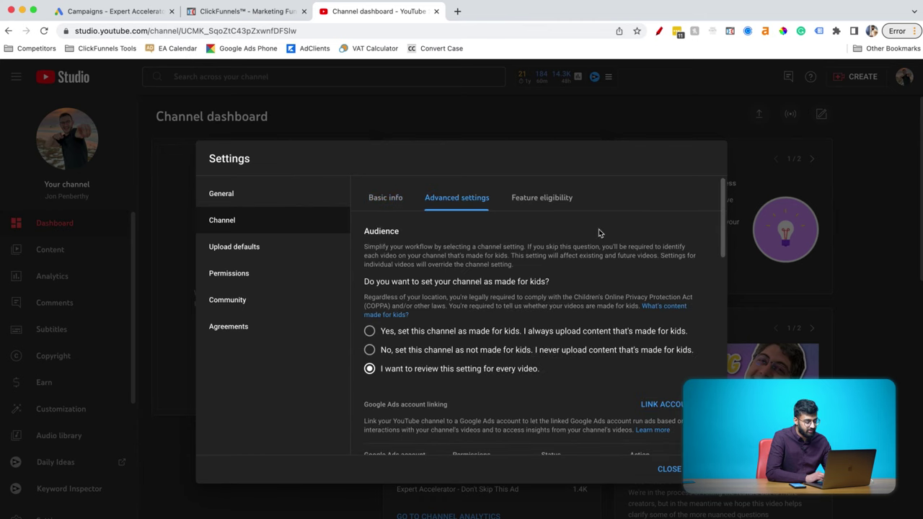
scroll(653, 232, "down", 1)
scroll(653, 232, "down", 3)
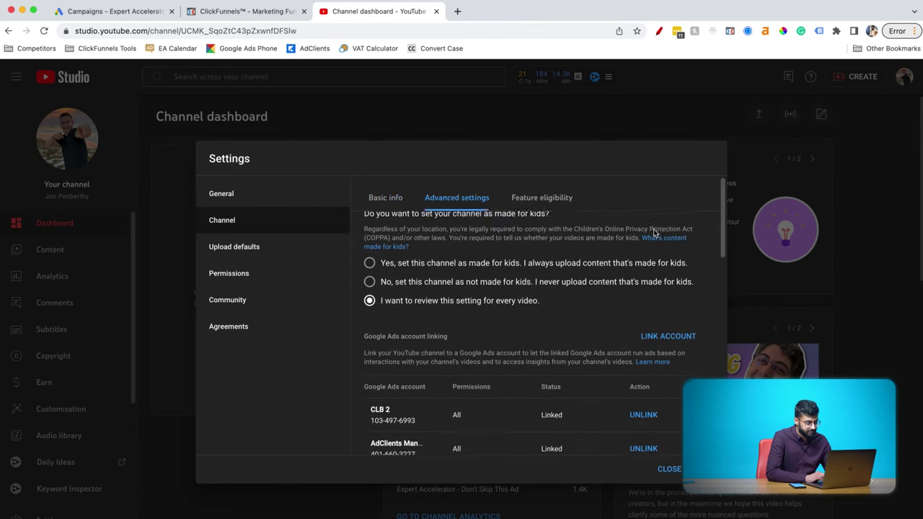
scroll(653, 233, "down", 1)
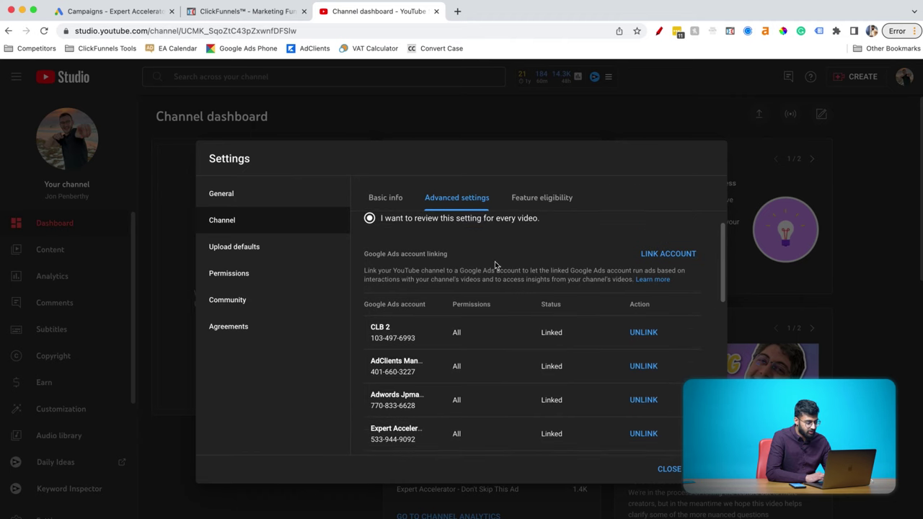
left_click_drag(374, 253, 447, 254)
left_click(455, 257)
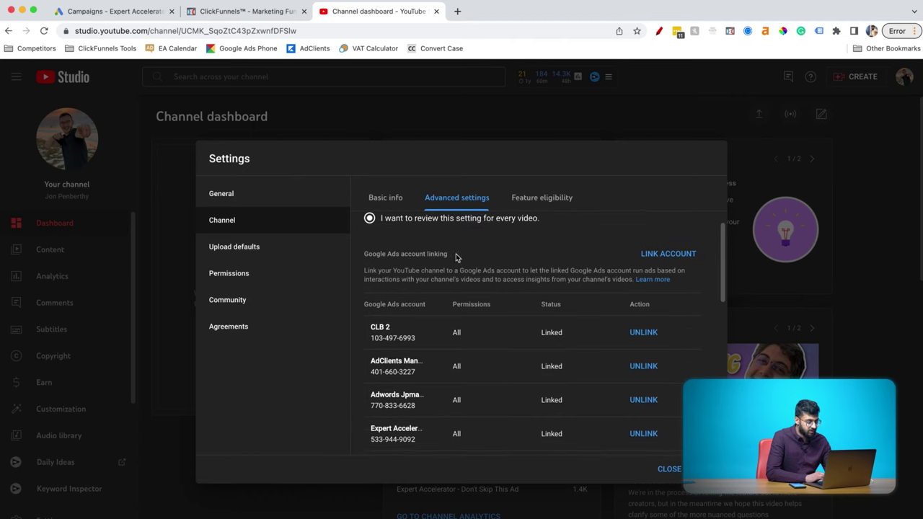
scroll(576, 260, "down", 1)
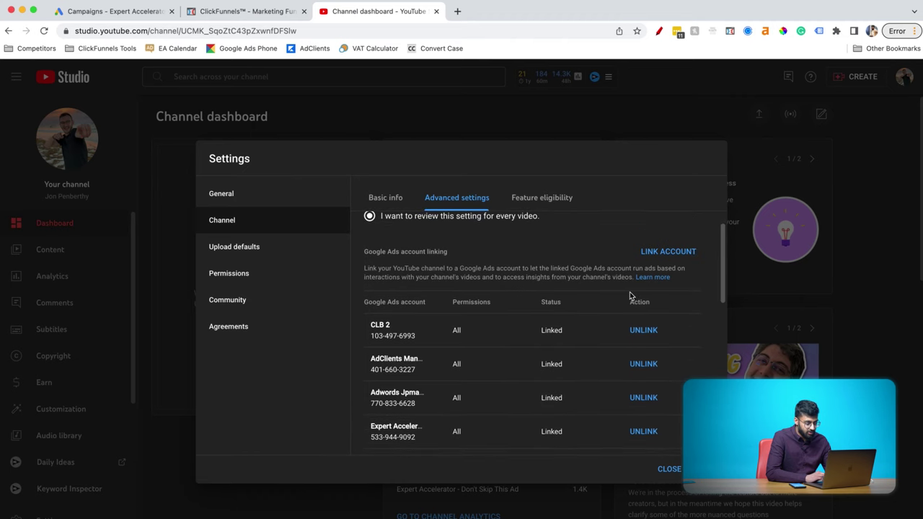
Step: Start a new Google Ads account link and name it "Ad Account"
left_click(659, 253)
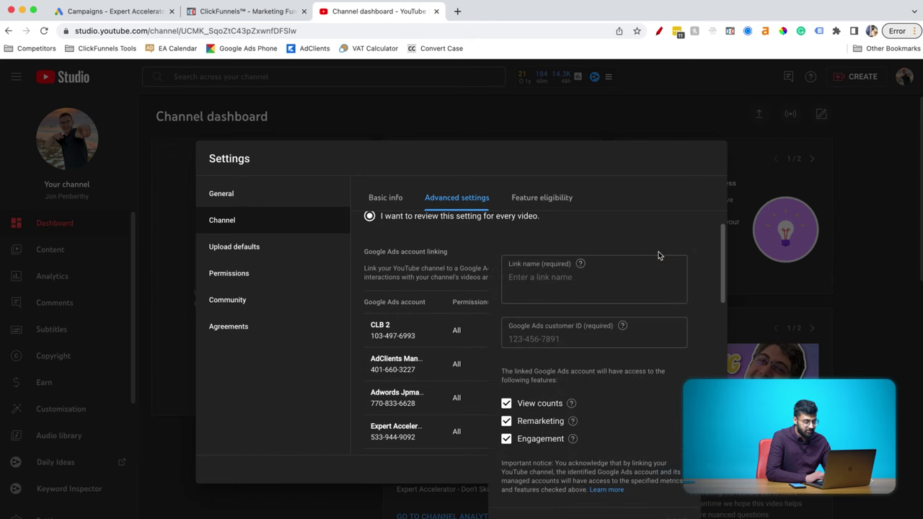
left_click(556, 283)
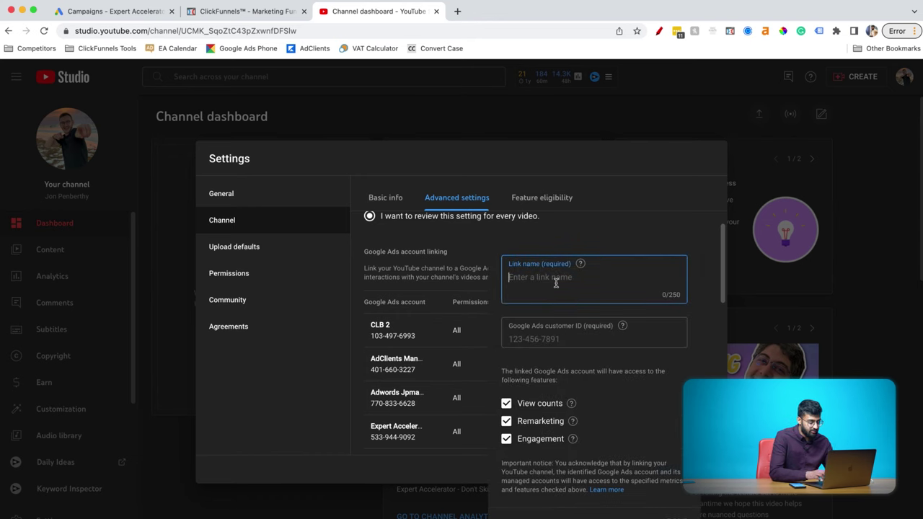
type("Ad Avv")
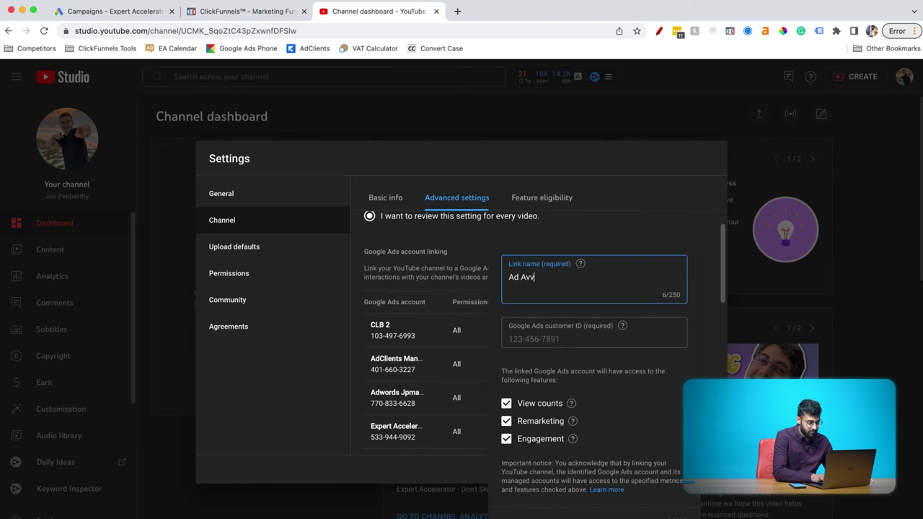
key("BackSpace")
key("BackSpace")
type("ccount")
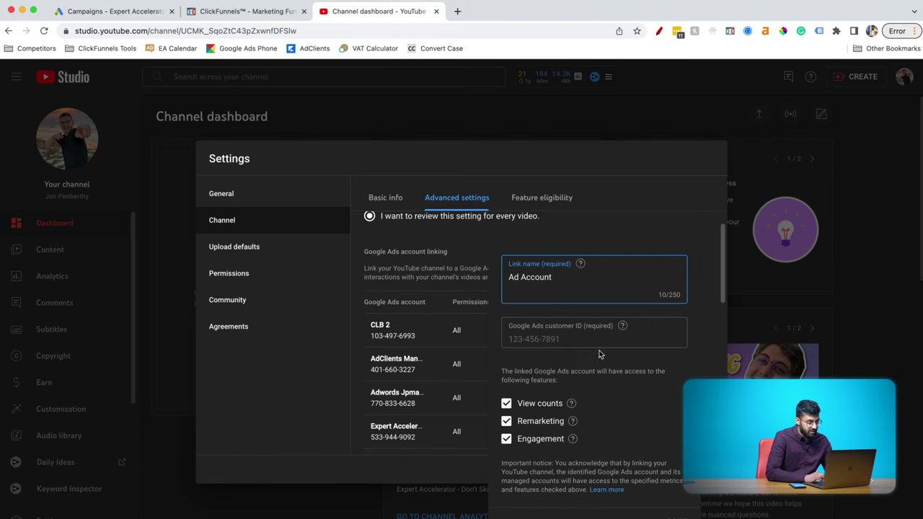
Step: Copy the customer ID from Google Ads, paste it into the YouTube link form's customer ID field, and dismiss the form
left_click(531, 336)
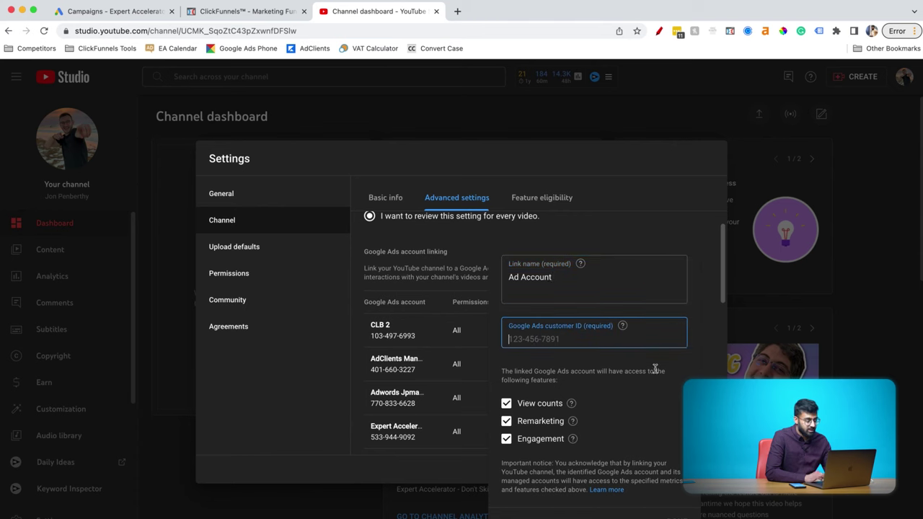
left_click(108, 12)
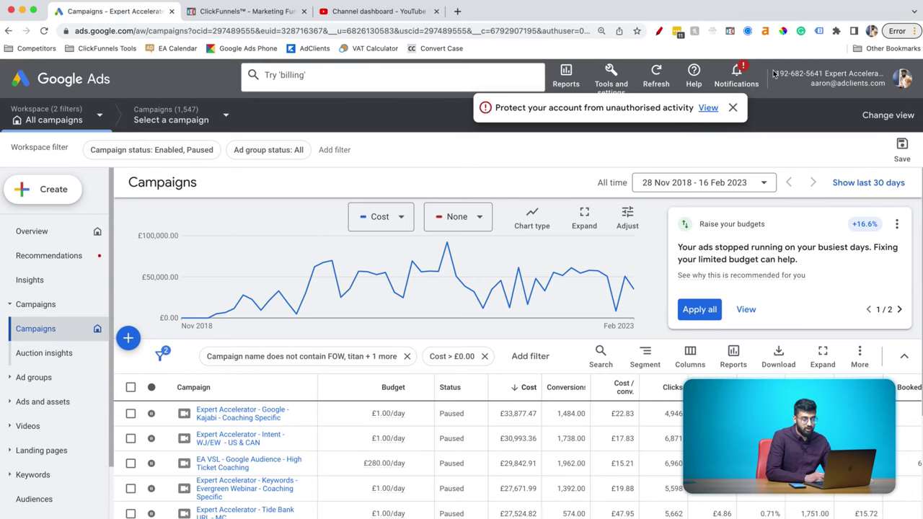
left_click_drag(776, 74, 824, 74)
key("super+c")
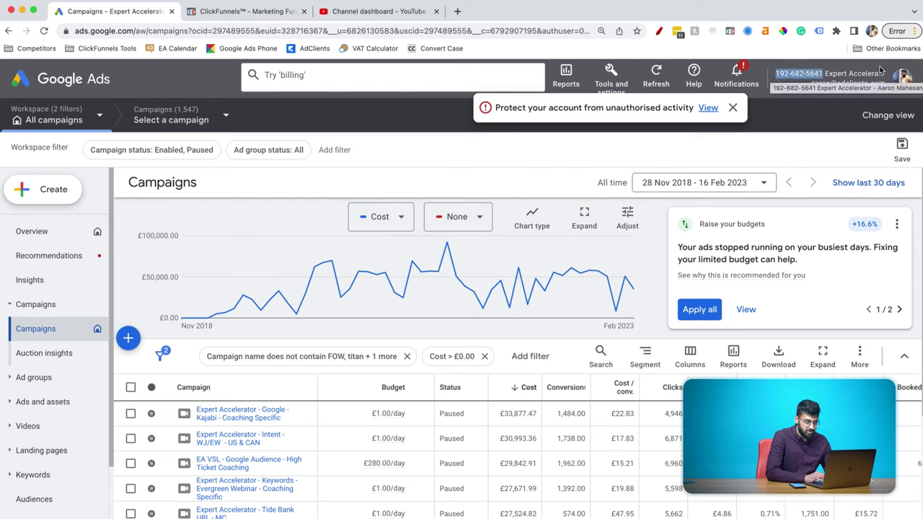
left_click(345, 12)
key("super+v")
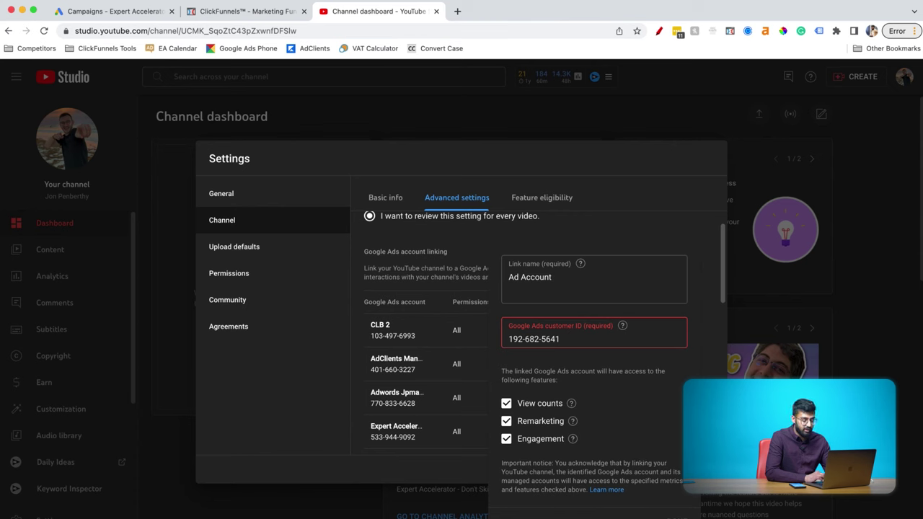
left_click(457, 279)
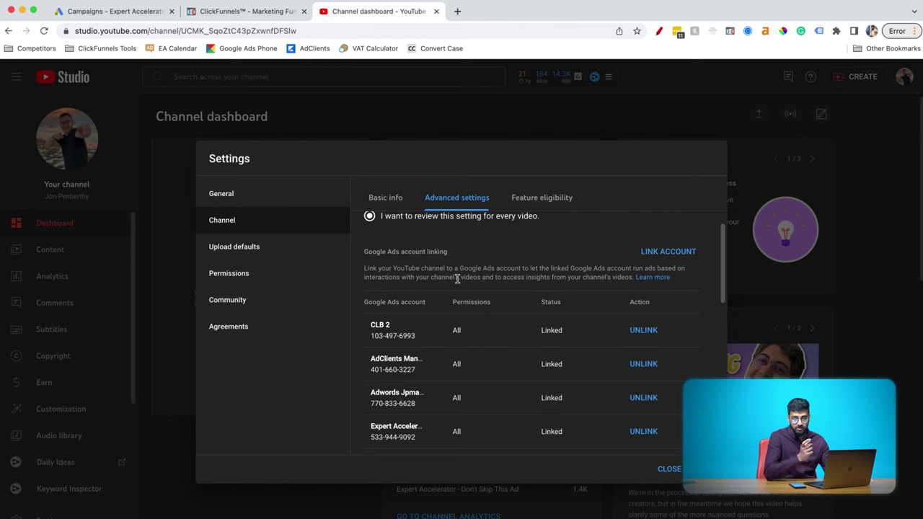
Step: Switch to Google Ads, dismiss the unauthorised-activity notice and open the YouTube entry in the linked accounts for management
left_click(108, 13)
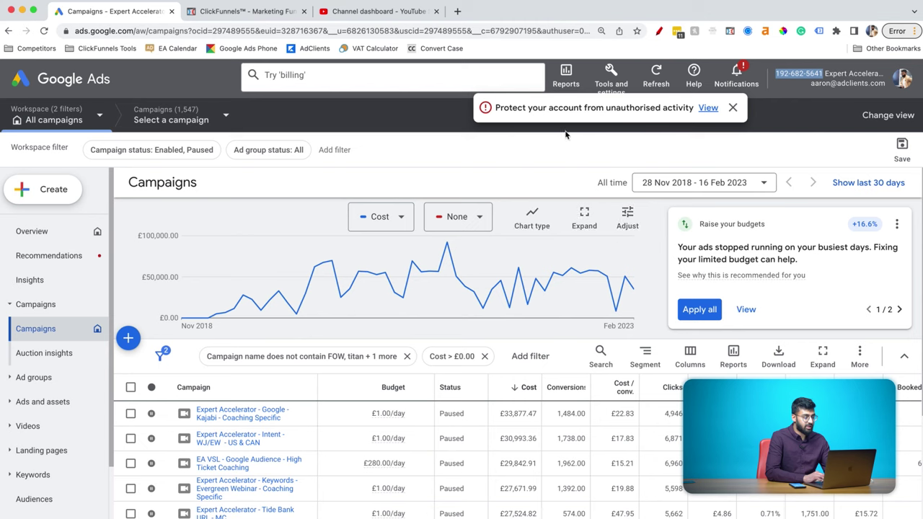
left_click(731, 108)
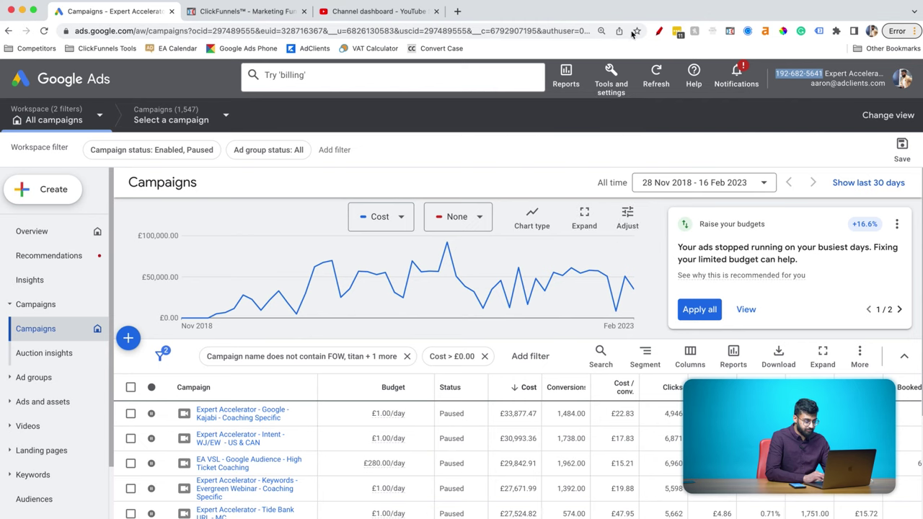
left_click(622, 78)
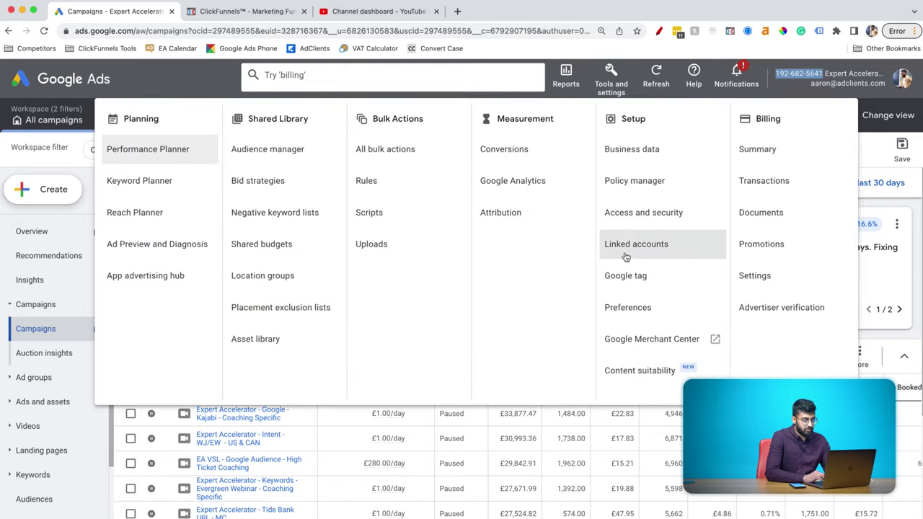
left_click(652, 255)
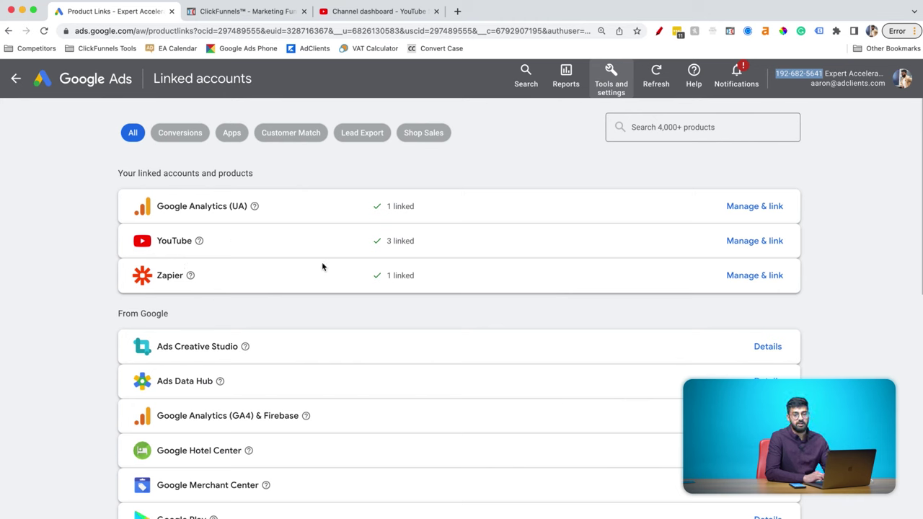
scroll(284, 258, "down", 9)
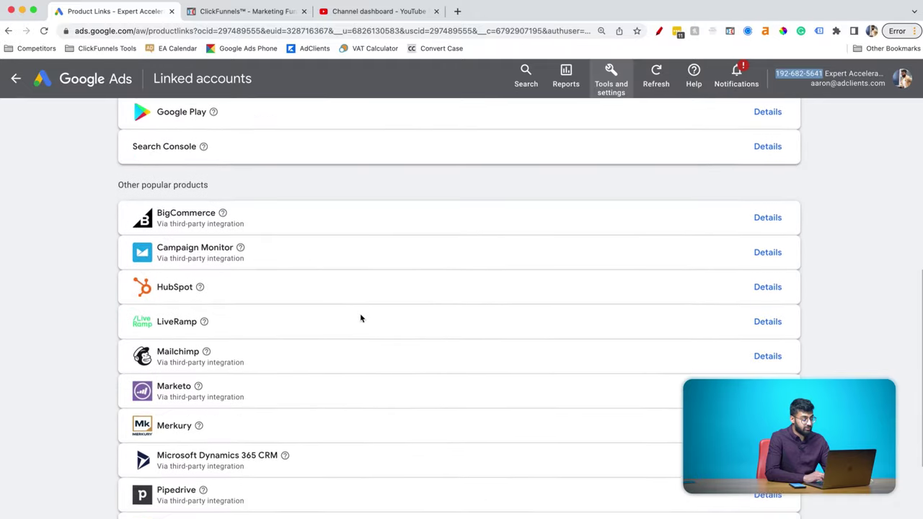
scroll(360, 318, "up", 10)
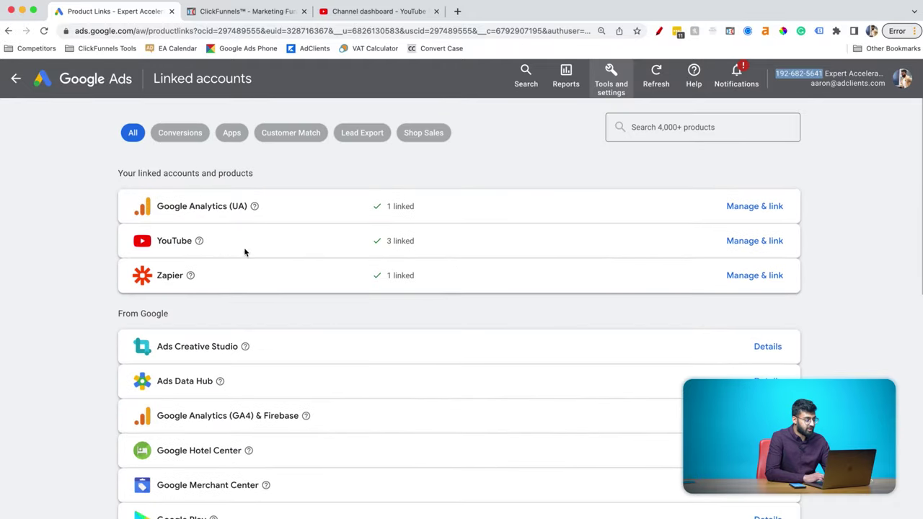
left_click(754, 247)
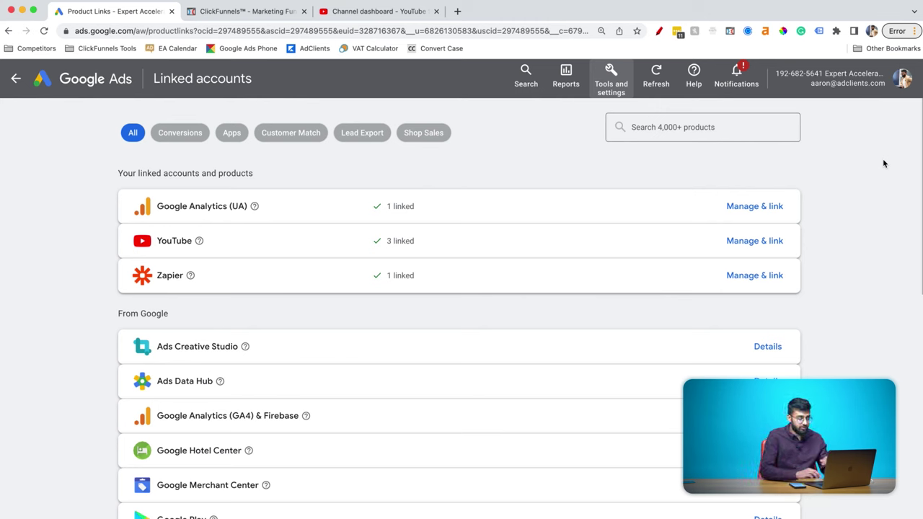
Step: Go to the account's conversions and start a new conversion action of the Website kind
left_click(624, 76)
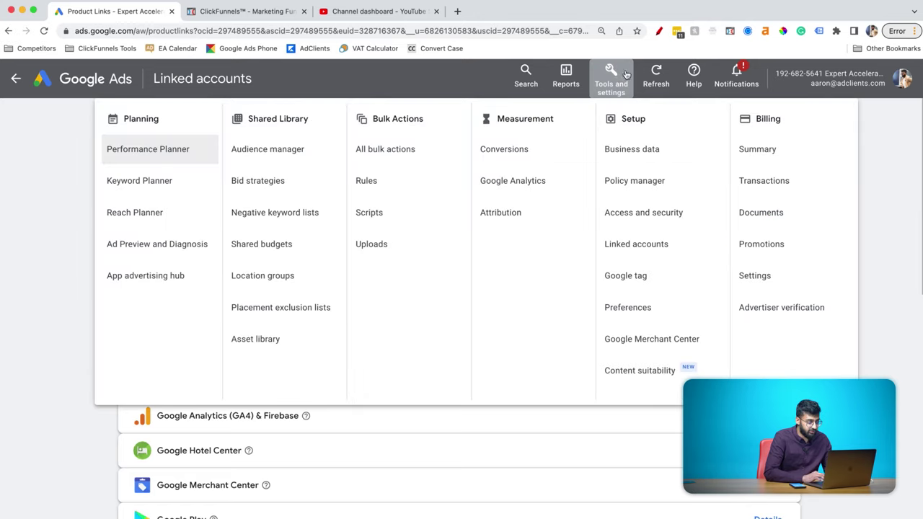
left_click(509, 150)
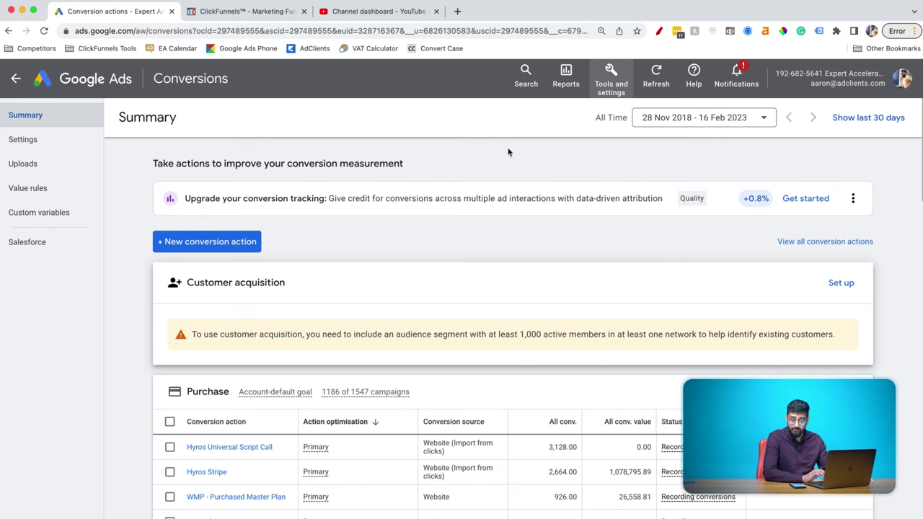
left_click(181, 243)
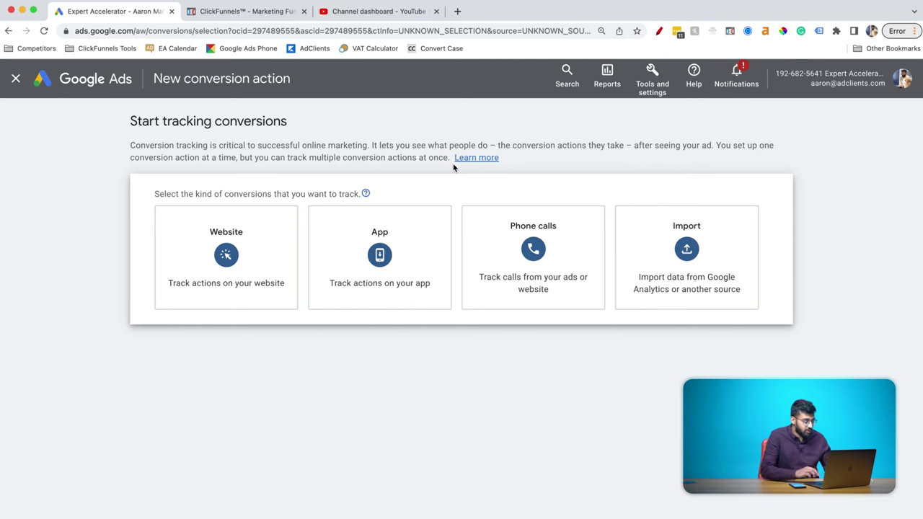
mouse_move(274, 216)
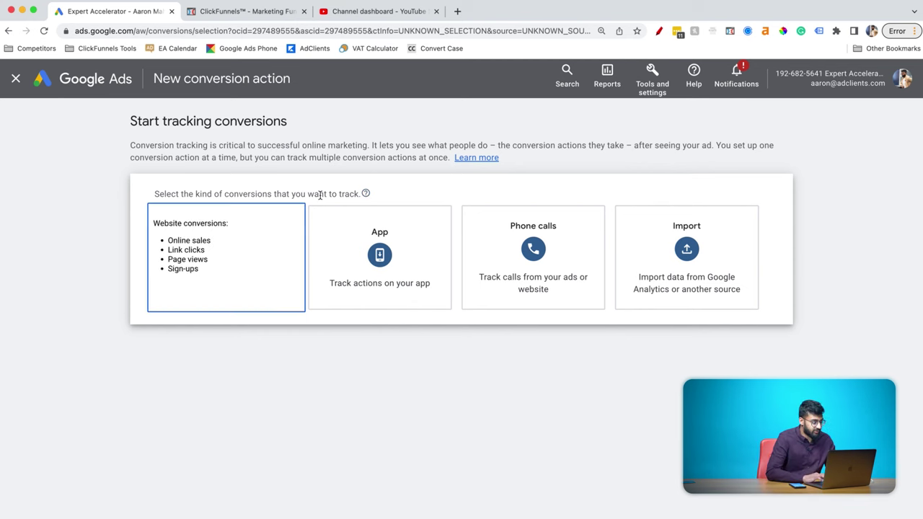
left_click(229, 243)
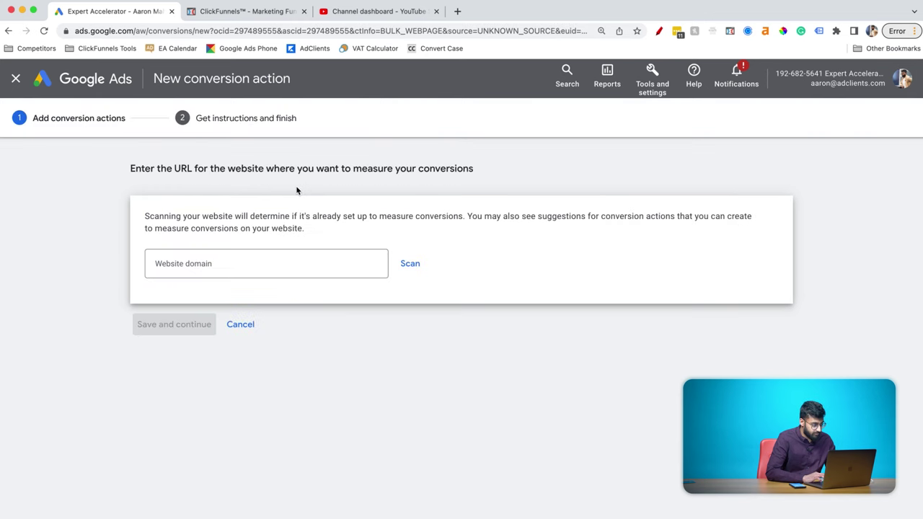
Step: Scan the website domain google.com for conversion measurement and apply the recommended redirect address
left_click(232, 269)
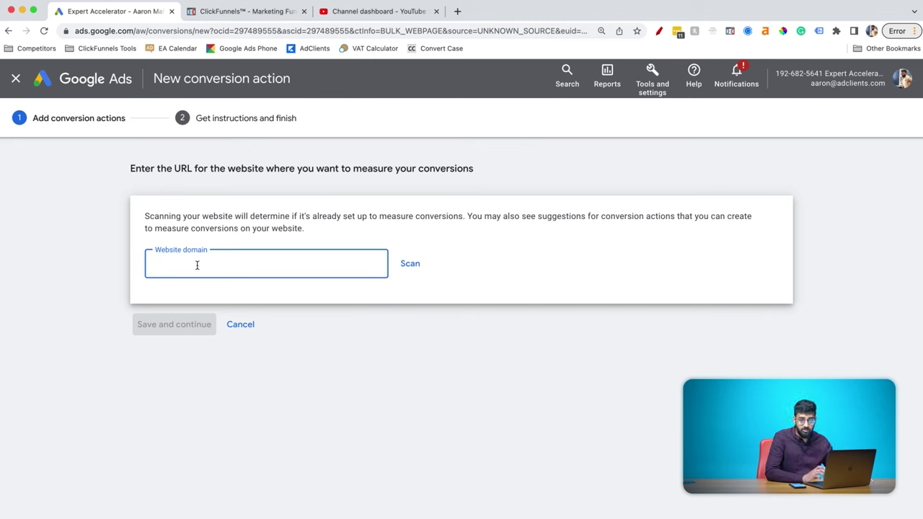
type("google")
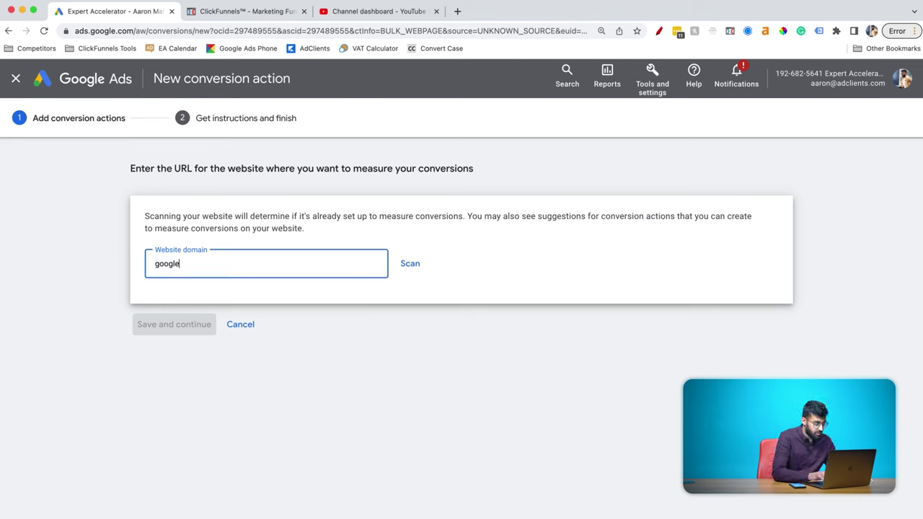
type(".com")
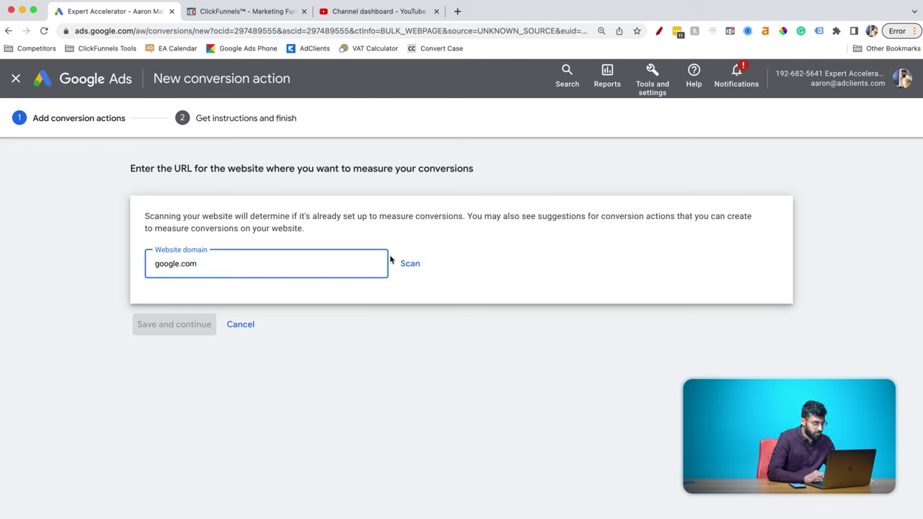
left_click(405, 263)
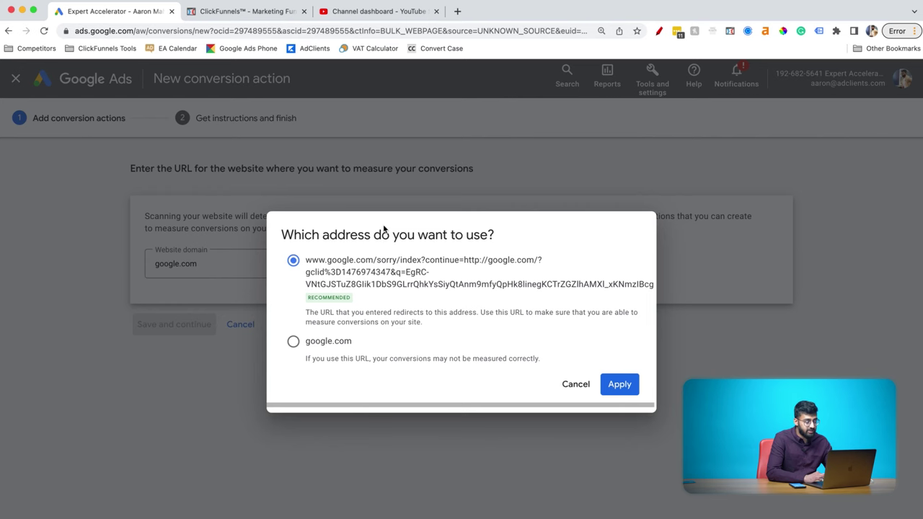
left_click(619, 384)
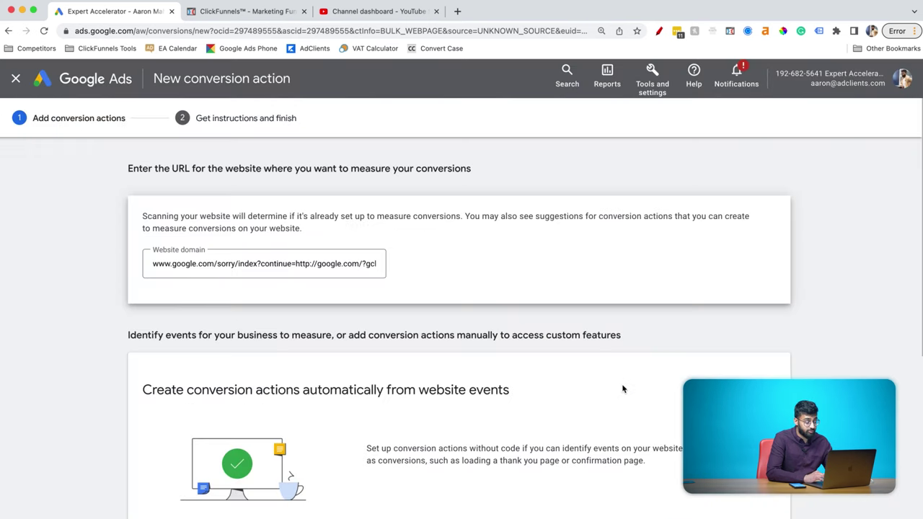
Step: Examine the two ways of creating conversion actions: automatically from website events and manually using code
scroll(555, 235, "down", 2)
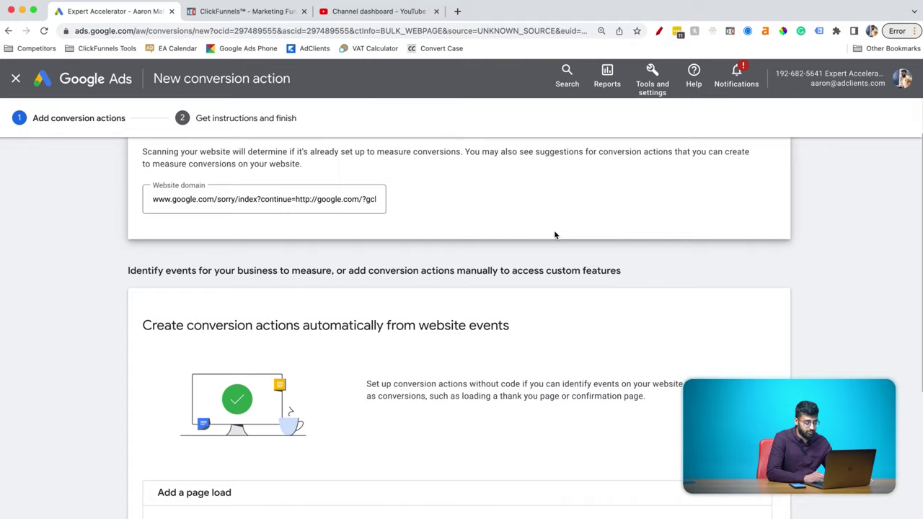
scroll(555, 235, "down", 2)
scroll(555, 232, "down", 2)
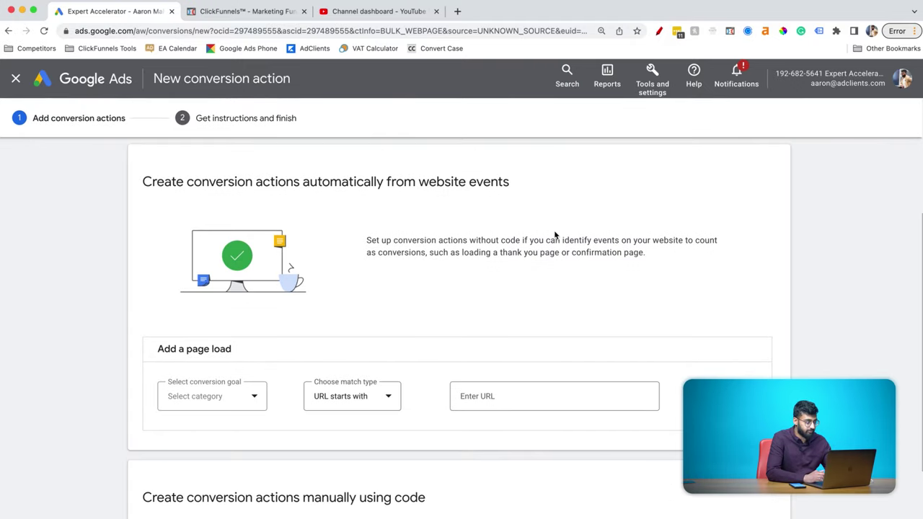
scroll(735, 224, "down", 1)
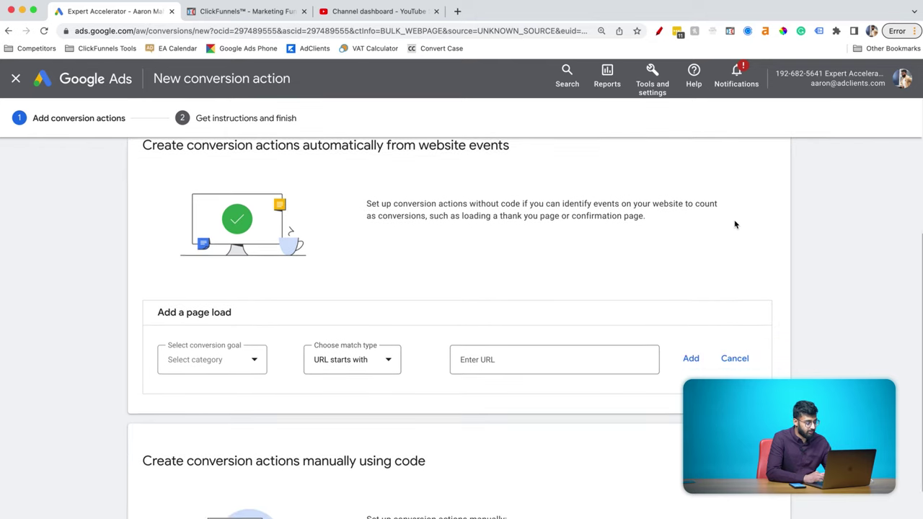
scroll(735, 223, "up", 3)
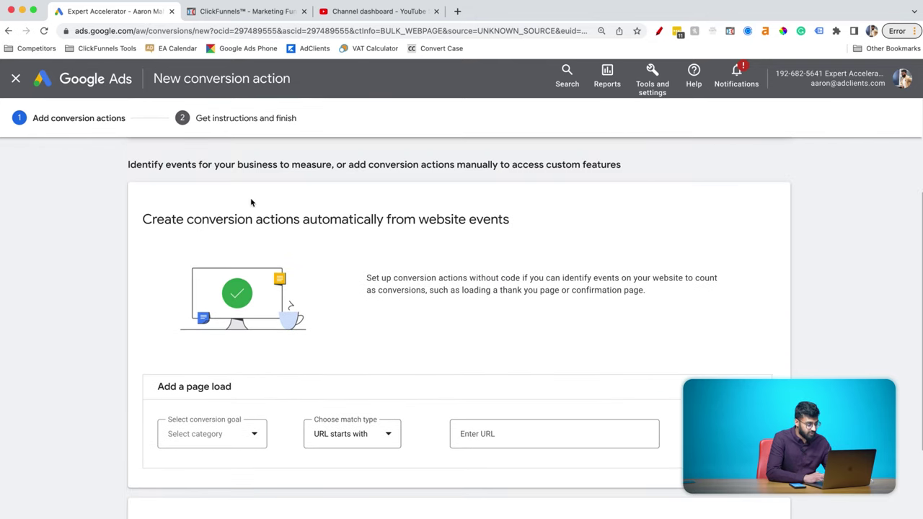
left_click_drag(171, 222, 390, 221)
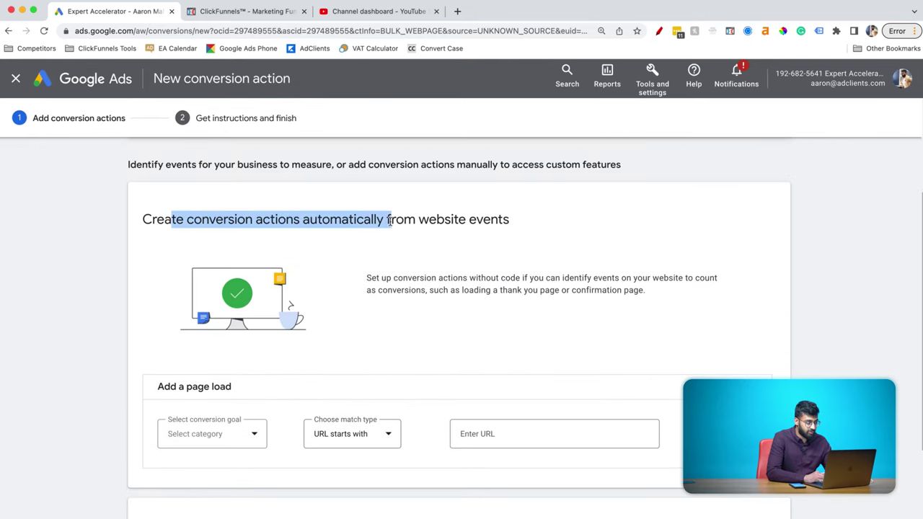
left_click(563, 218)
scroll(702, 231, "down", 3)
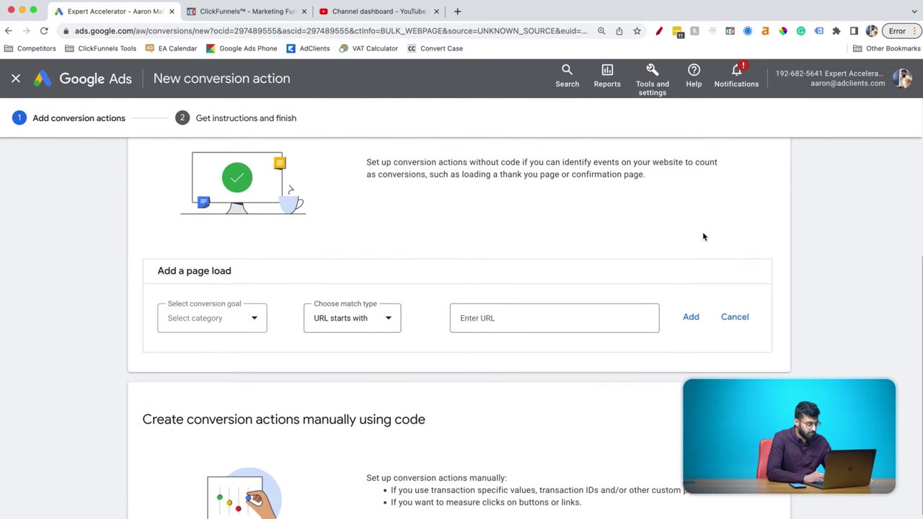
scroll(702, 231, "down", 2)
left_click_drag(151, 329, 398, 329)
left_click(452, 341)
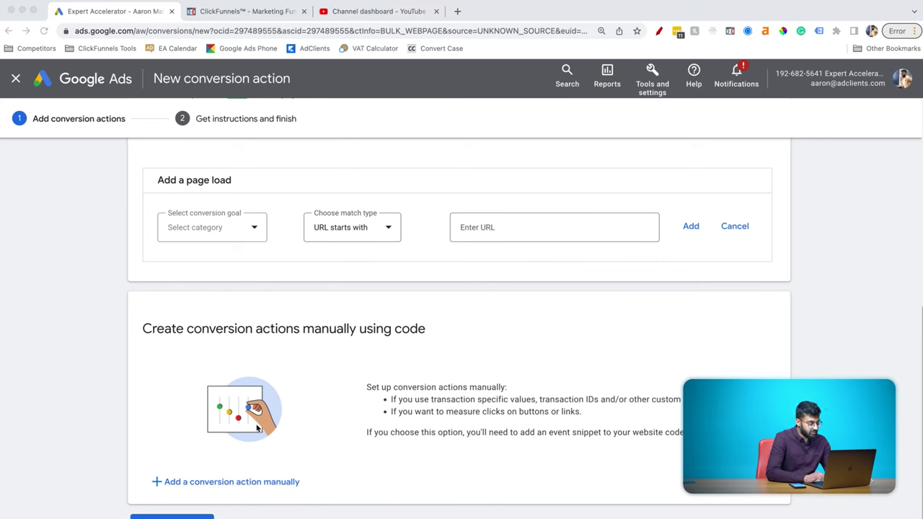
Step: Add a conversion action manually and set its goal category to Submit lead form
left_click(160, 469)
left_click(245, 485)
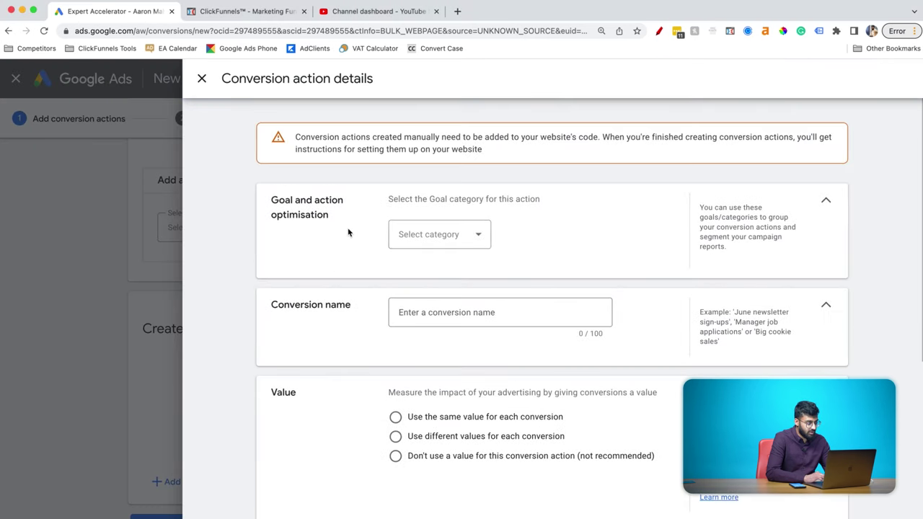
left_click(434, 235)
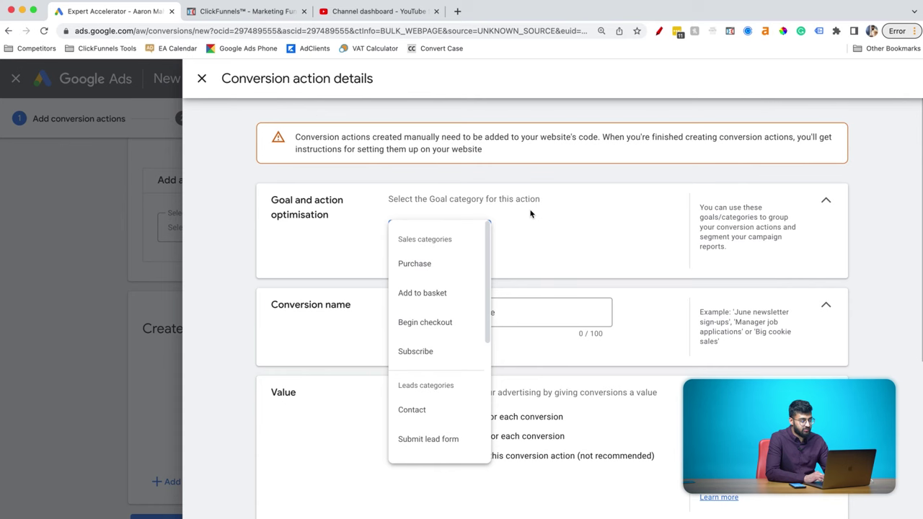
left_click(532, 215)
left_click(437, 246)
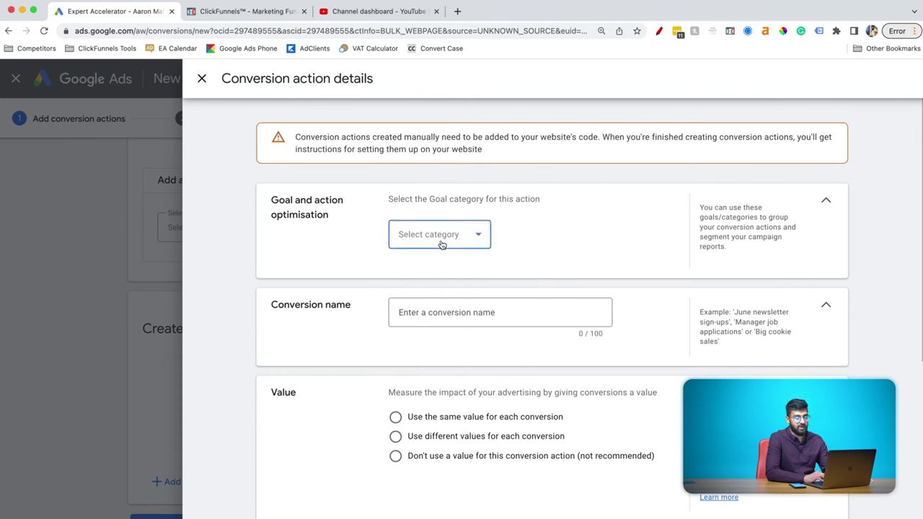
scroll(457, 334, "down", 1)
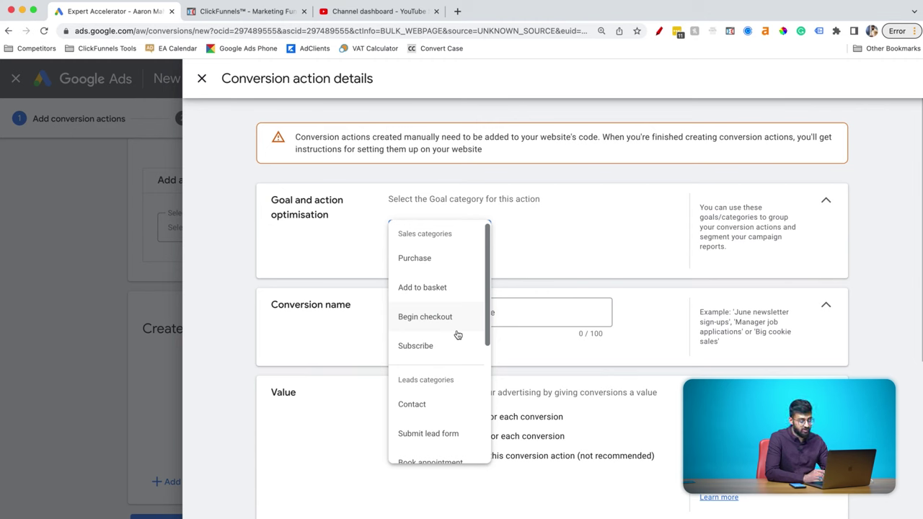
scroll(457, 334, "down", 3)
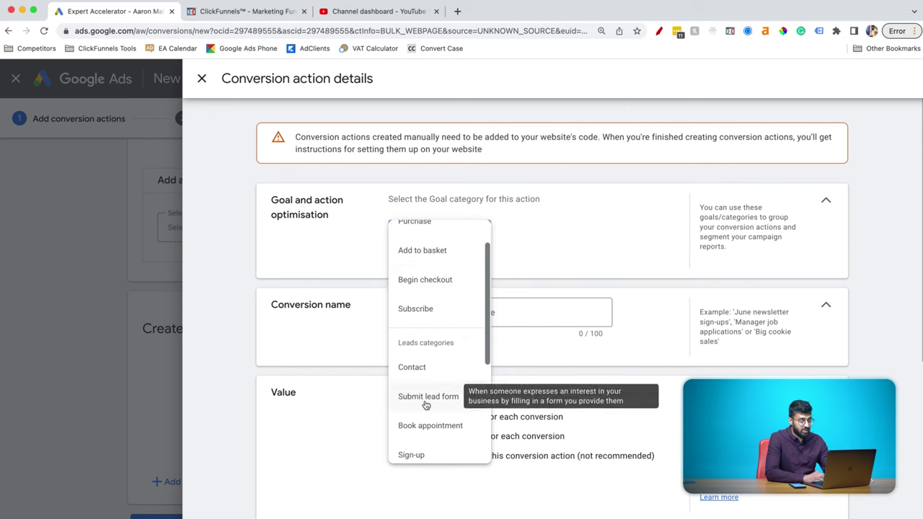
scroll(425, 405, "up", 3)
scroll(476, 330, "down", 6)
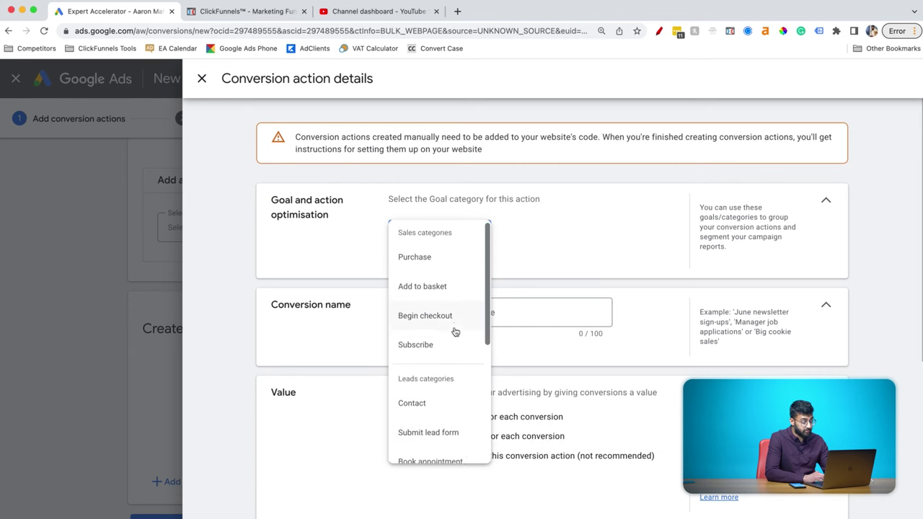
scroll(455, 331, "down", 1)
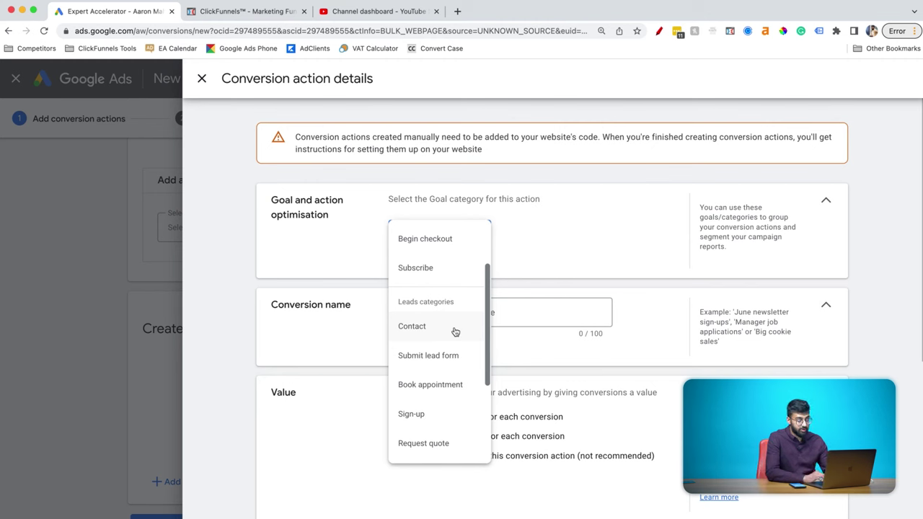
scroll(462, 303, "down", 1)
scroll(462, 310, "down", 4)
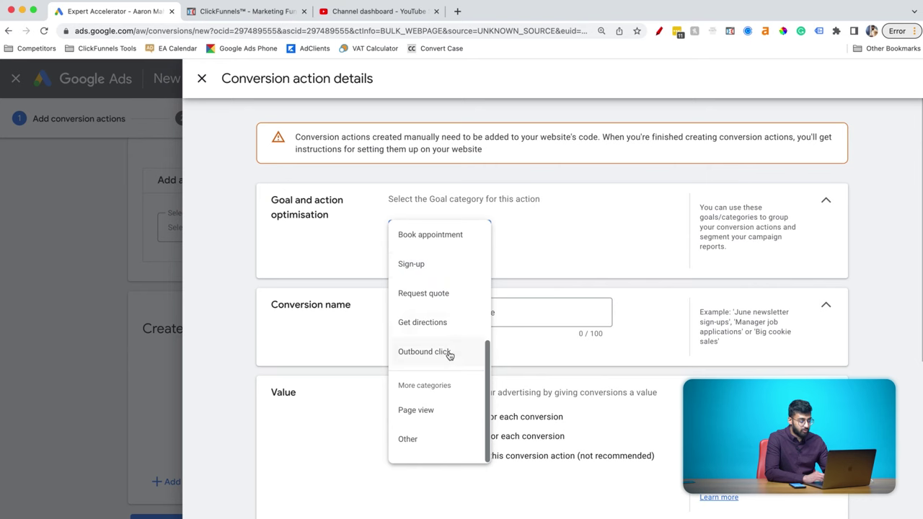
scroll(450, 355, "up", 4)
scroll(449, 355, "down", 1)
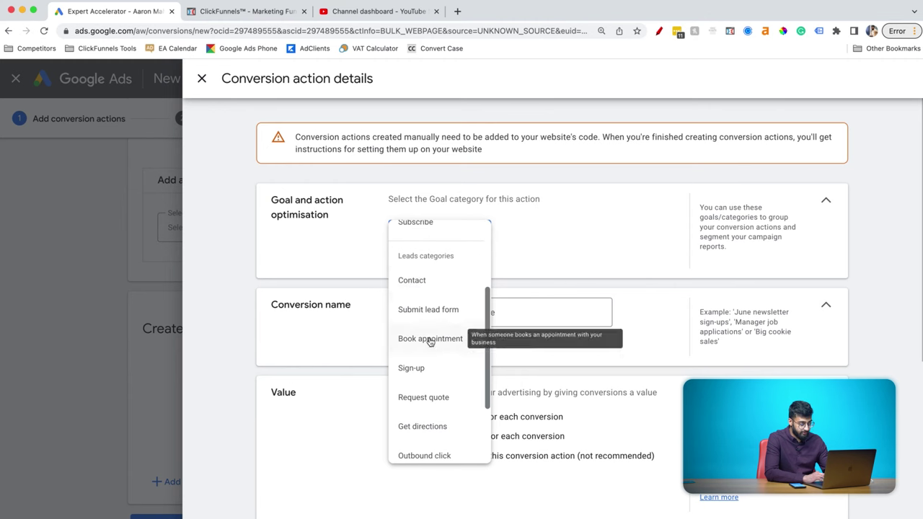
scroll(433, 317, "up", 3)
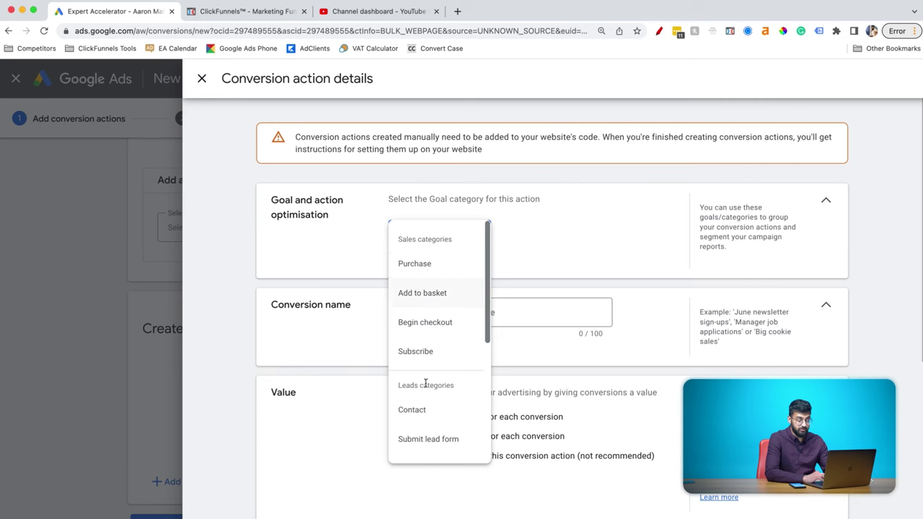
left_click(419, 447)
Step: Name the conversion action Free Training Lead
left_click(442, 353)
scroll(502, 350, "down", 1)
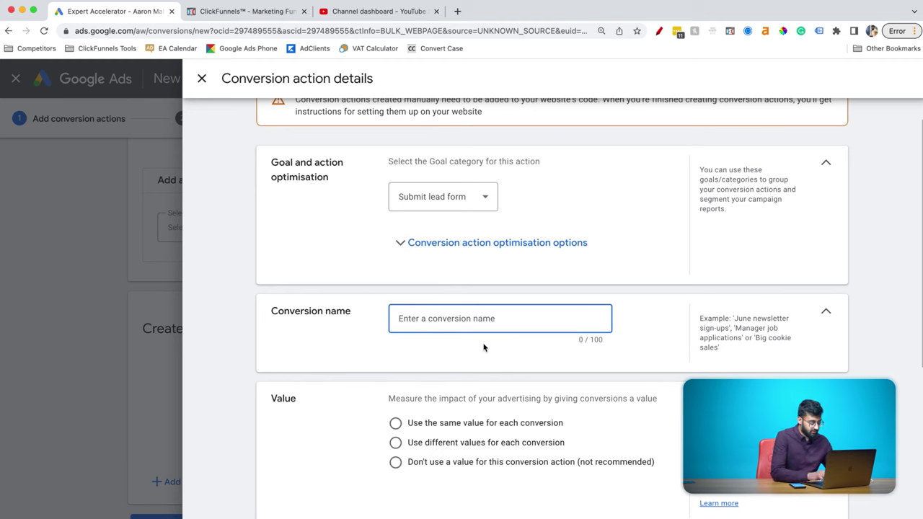
type("Free Tra")
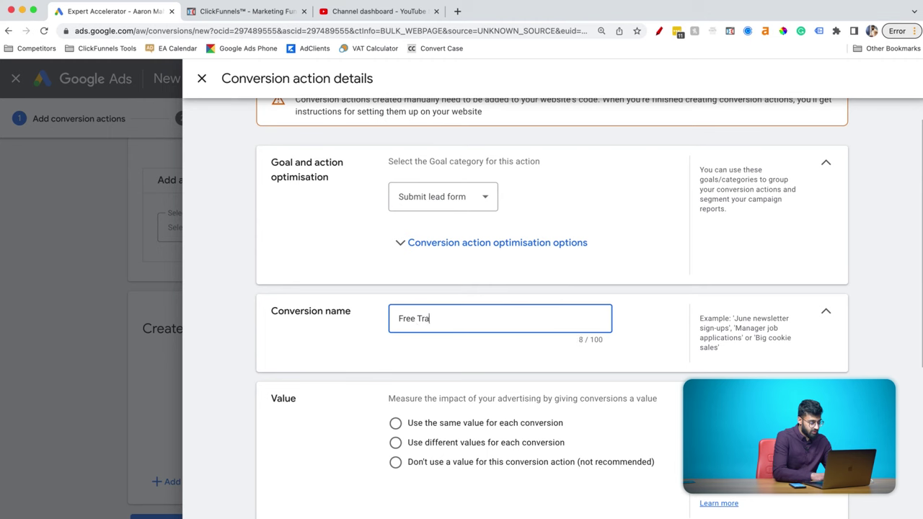
type("ining Lead")
left_click(582, 294)
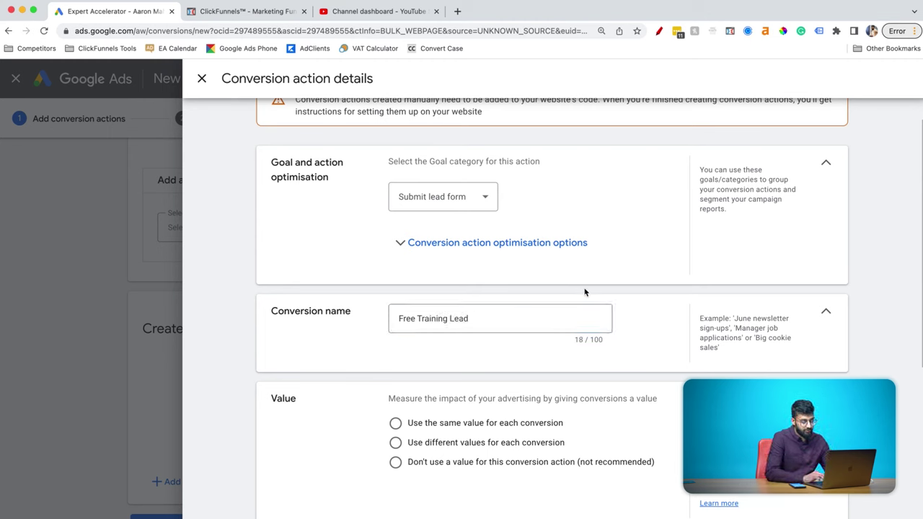
Step: Try Webinar Registration and Booked Call as alternative conversion names, and restore the name Free Training Lead
left_click(475, 317)
key("super+a")
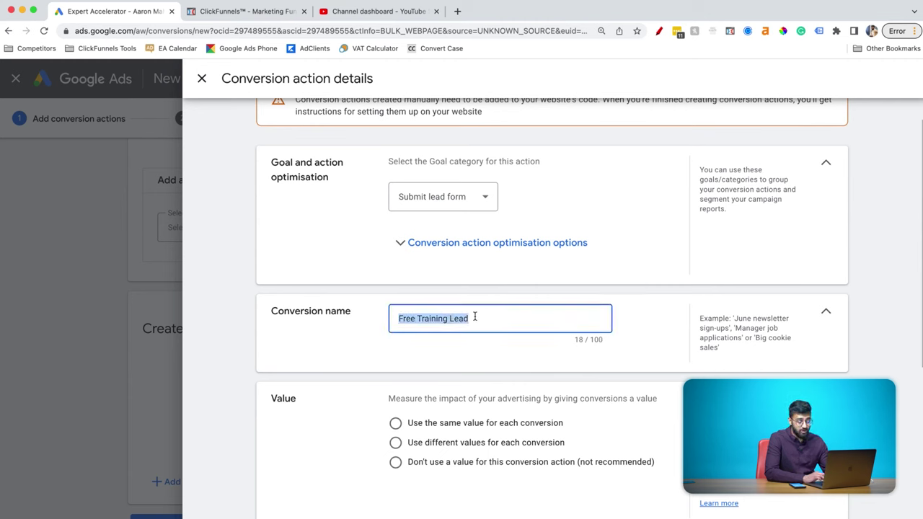
type("d")
key("BackSpace")
type("Webinar Re")
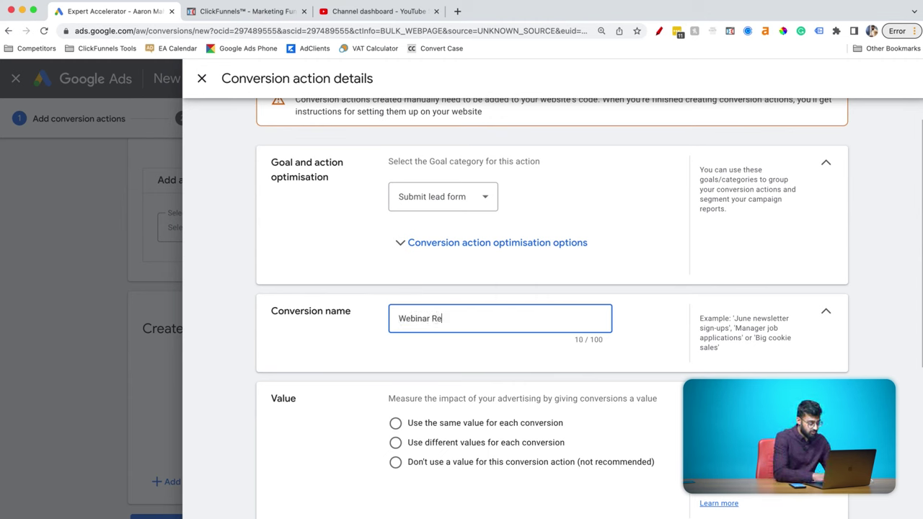
type("gistration")
key("super+a")
key("BackSpace")
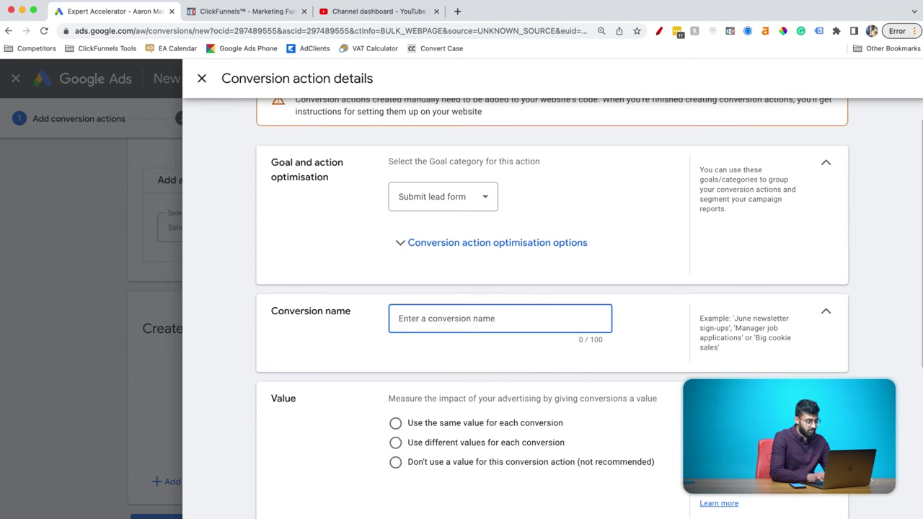
type("Booked Call")
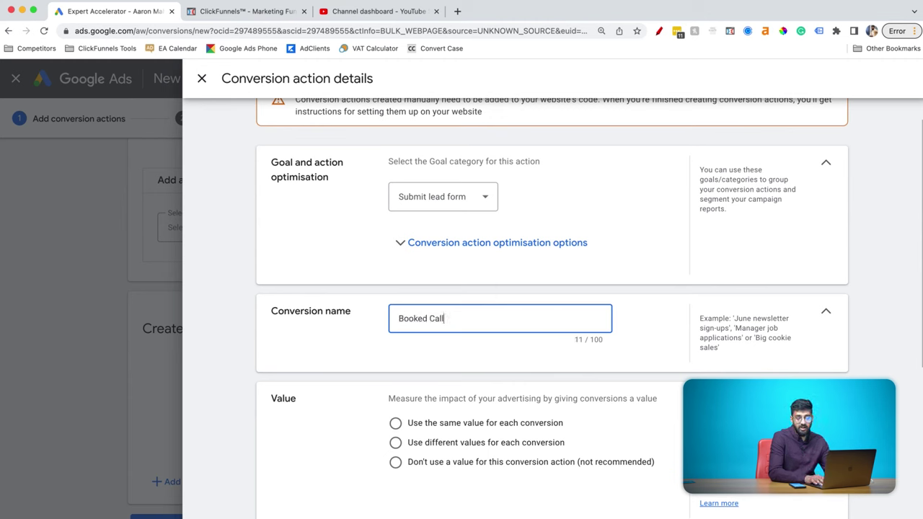
key("super+a")
key("BackSpace")
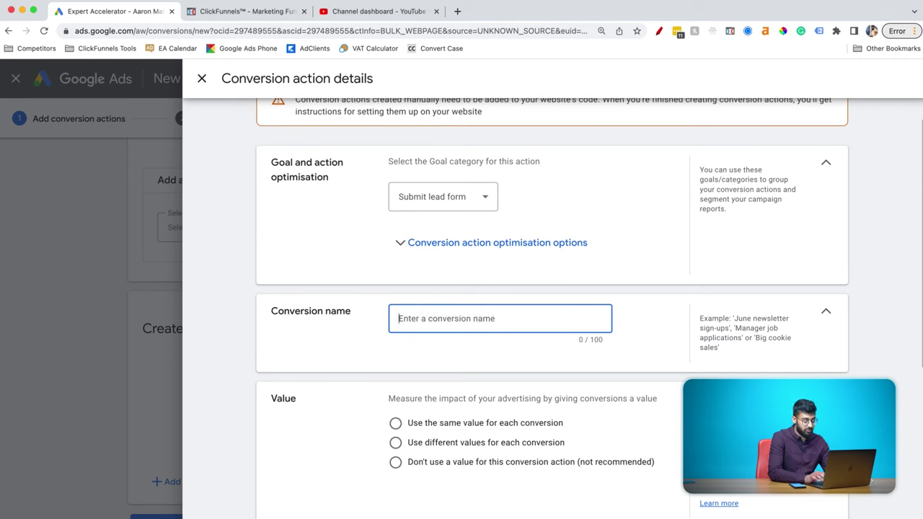
type("Free Training Lead")
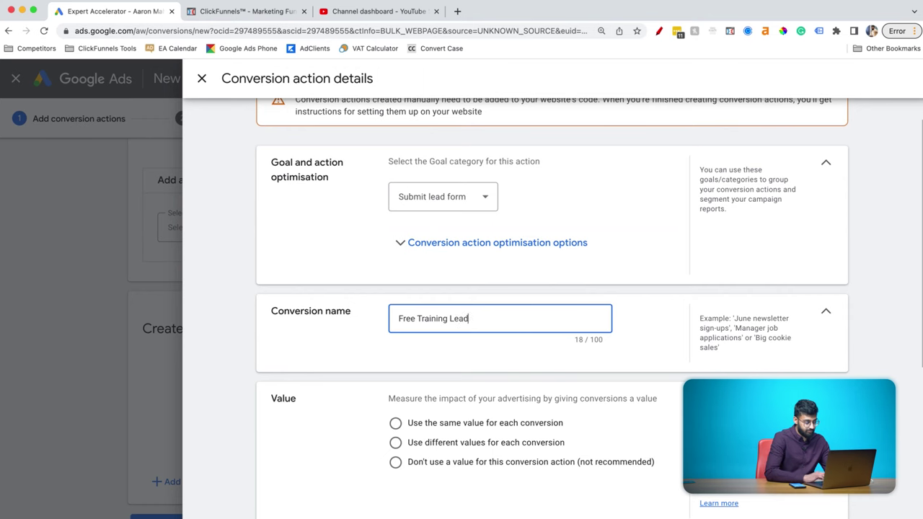
left_click(335, 344)
Step: Choose not to use a value for this conversion action
scroll(356, 317, "down", 2)
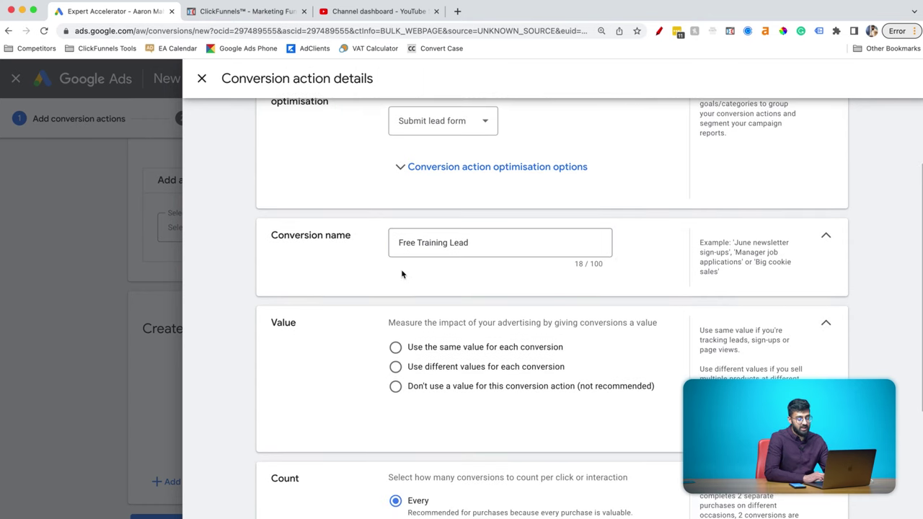
scroll(401, 274, "down", 1)
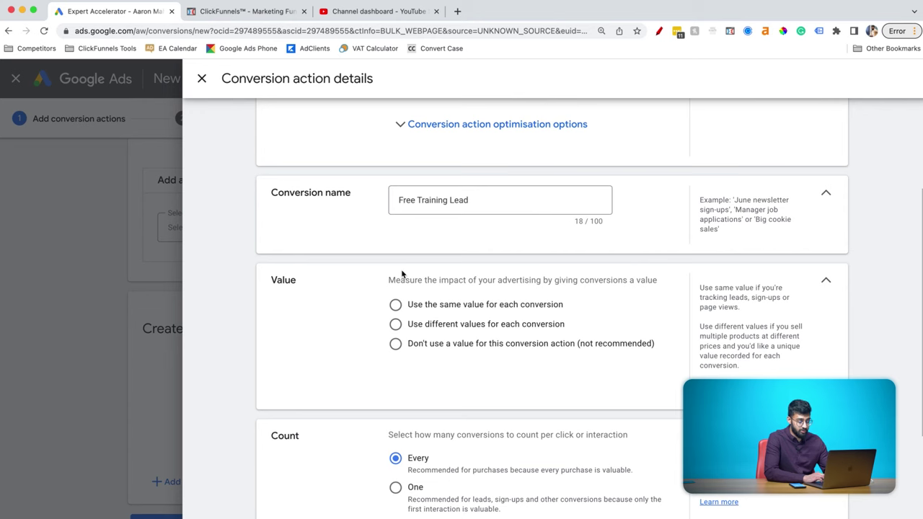
scroll(425, 310, "down", 1)
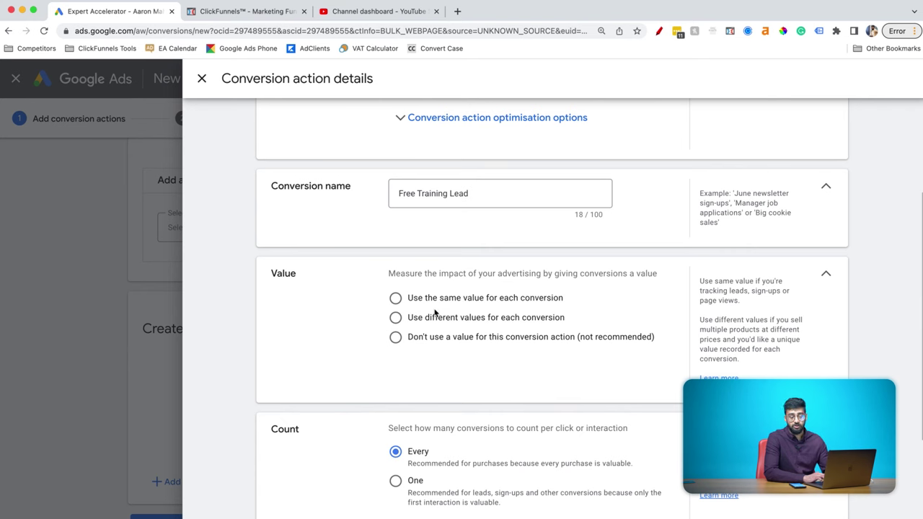
left_click(474, 305)
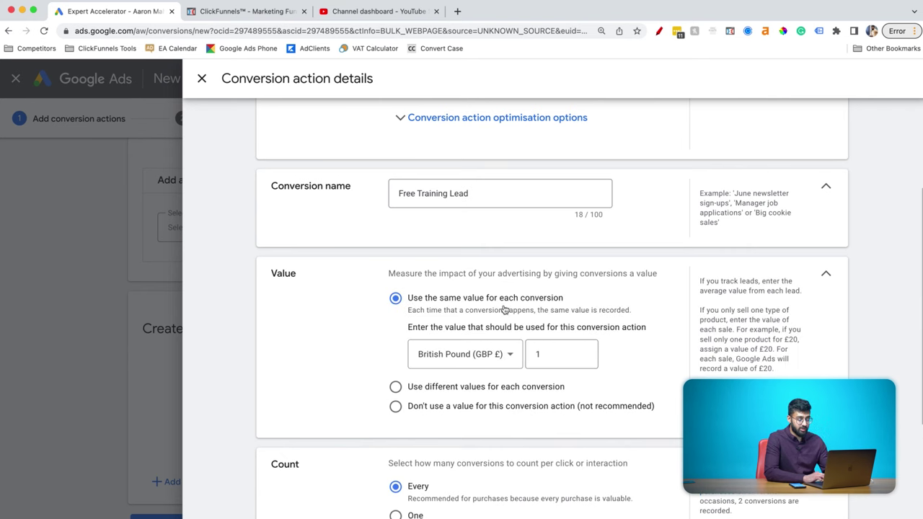
scroll(571, 309, "down", 1)
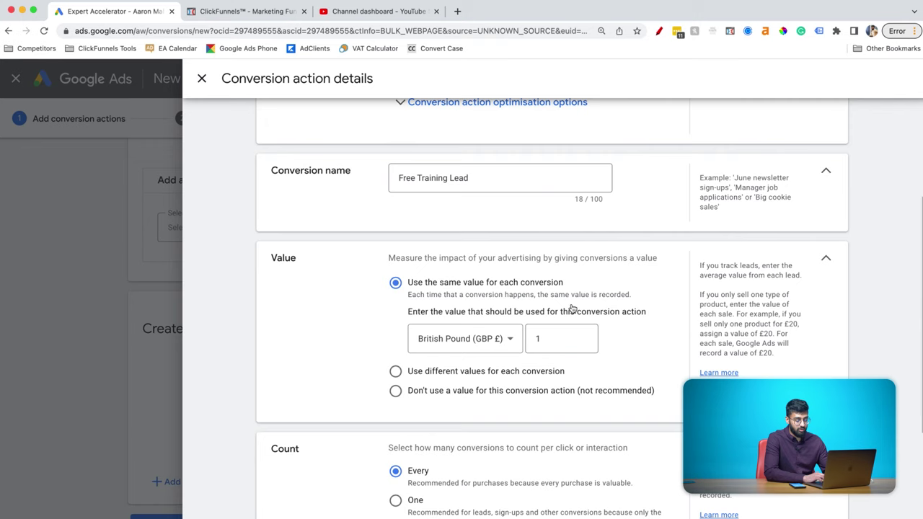
scroll(577, 307, "down", 1)
scroll(550, 322, "down", 1)
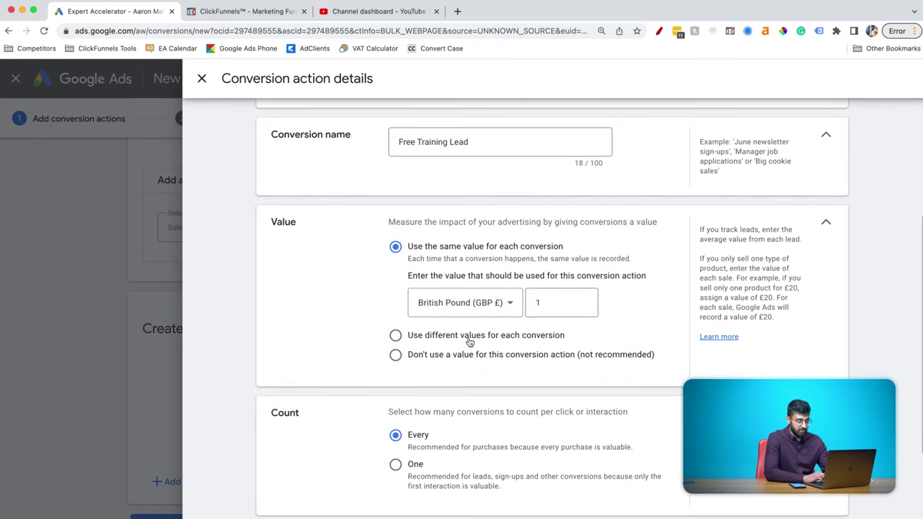
left_click(479, 359)
Step: Count only one conversion per click or interaction and set the attribution model to Last click
scroll(497, 282, "down", 2)
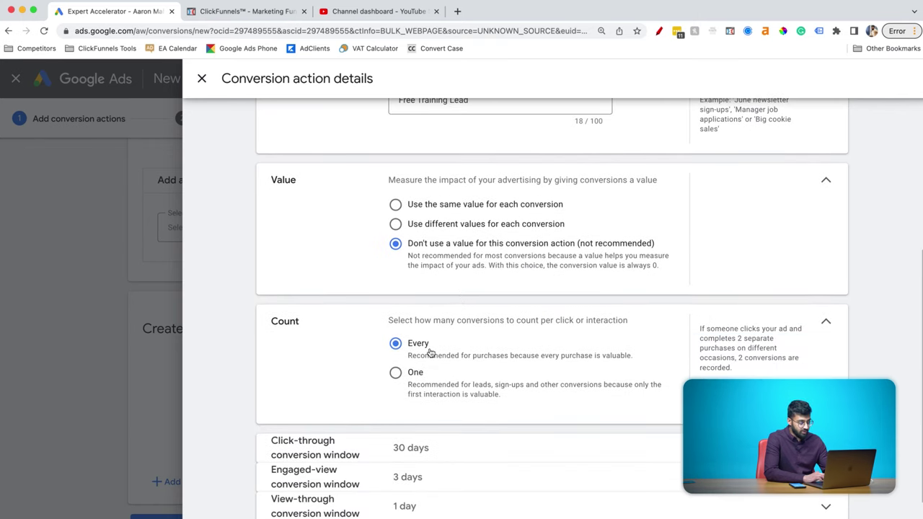
scroll(432, 354, "down", 2)
left_click(396, 340)
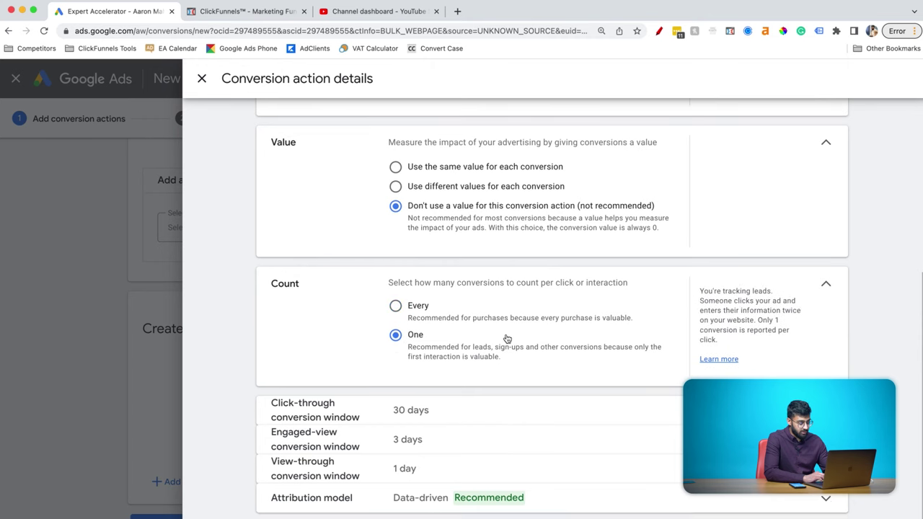
left_click(367, 508)
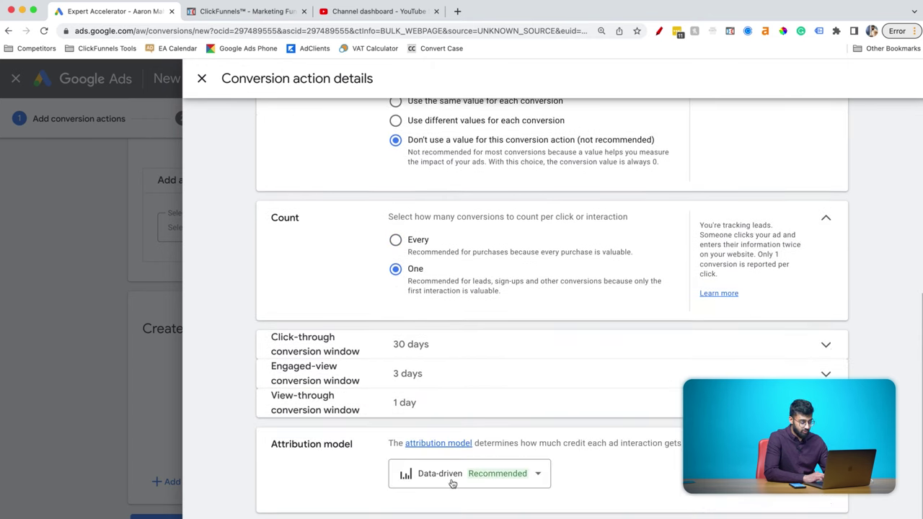
left_click(545, 472)
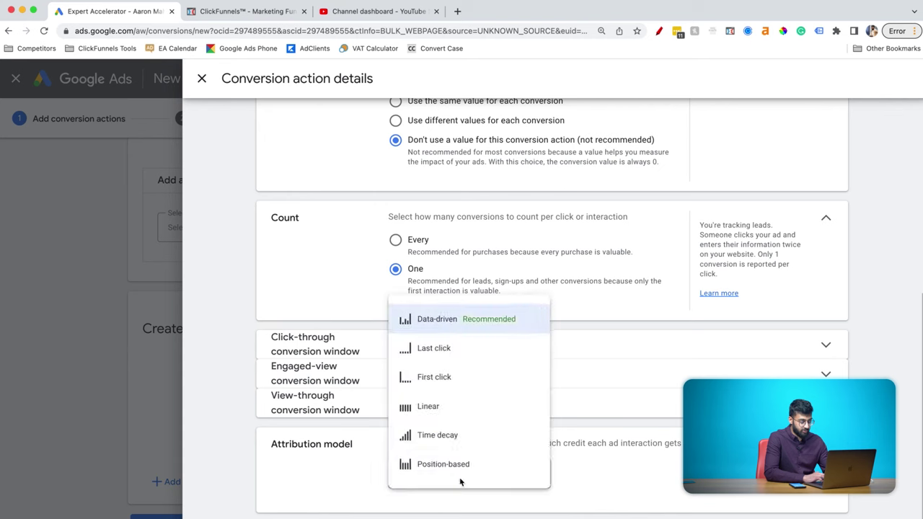
left_click(441, 349)
scroll(557, 416, "down", 2)
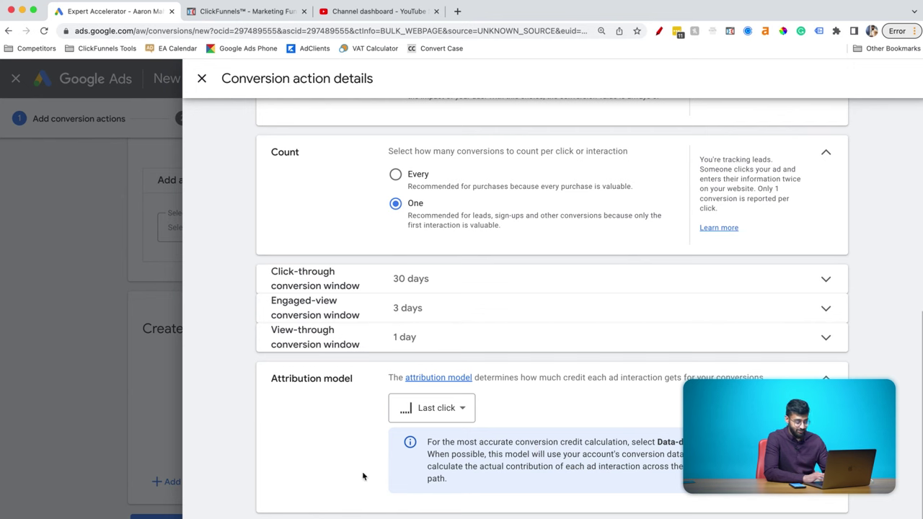
Step: Finish the conversion action's details and continue to the tag setup instructions
key("Escape")
scroll(499, 308, "down", 3)
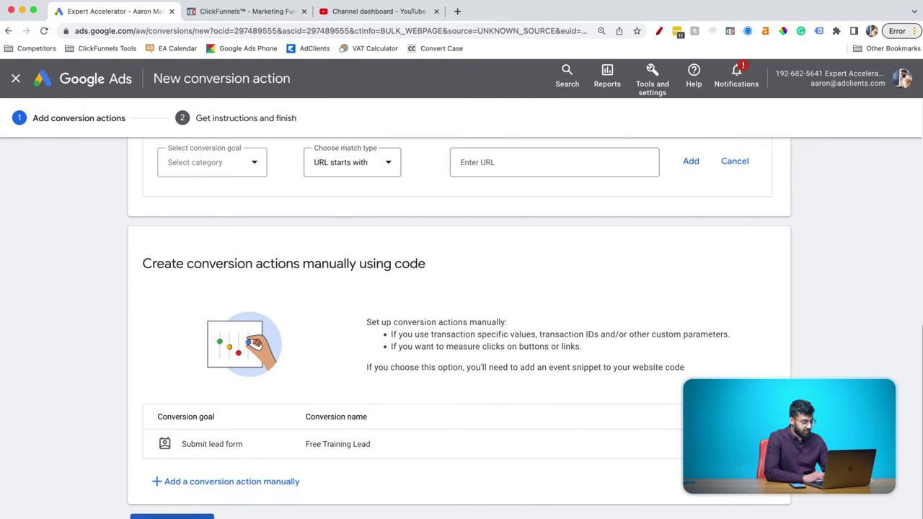
left_click(171, 517)
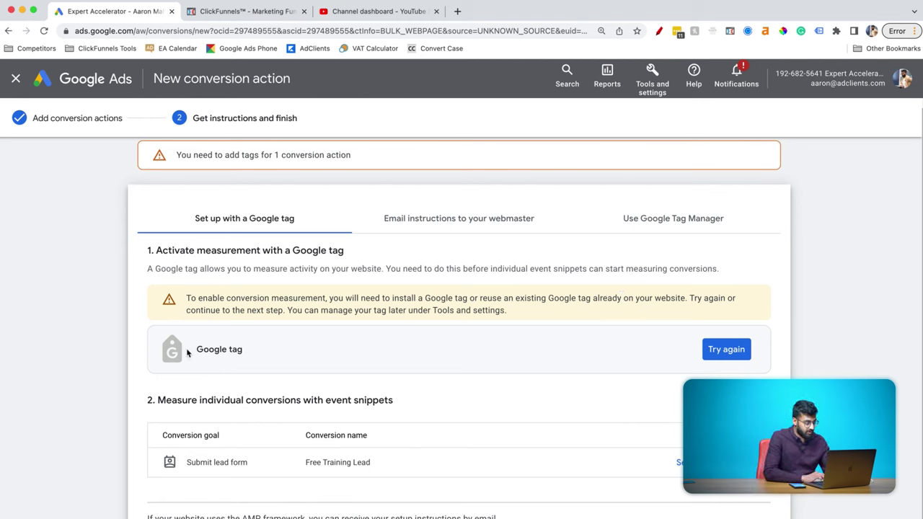
Step: Choose to install a Google tag manually and copy its full code snippet
left_click(727, 351)
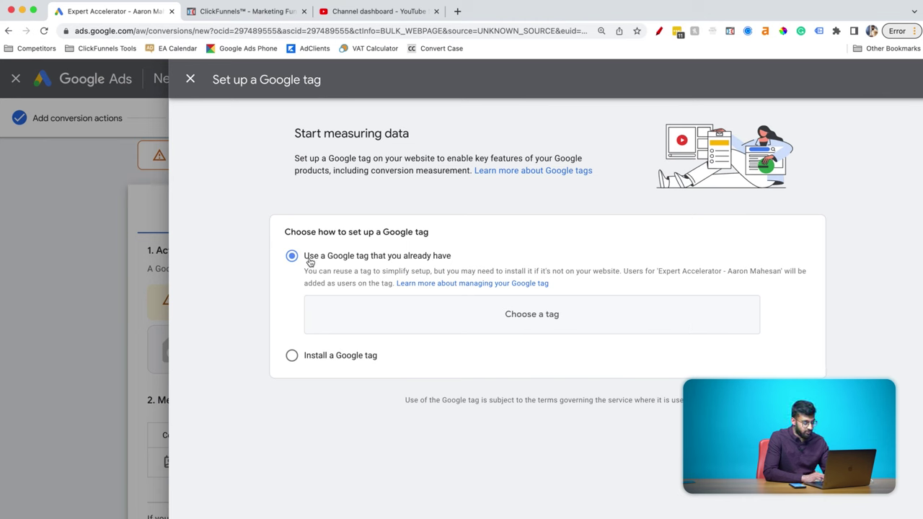
left_click(315, 360)
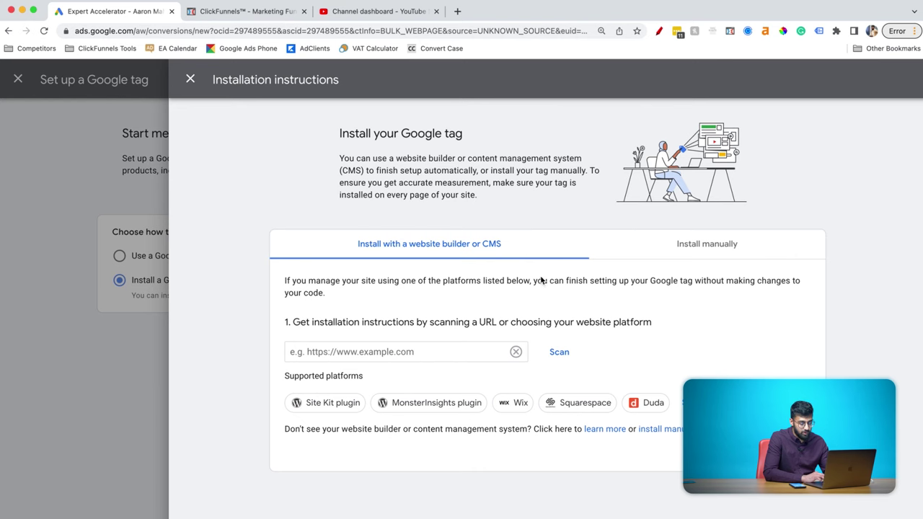
left_click(715, 252)
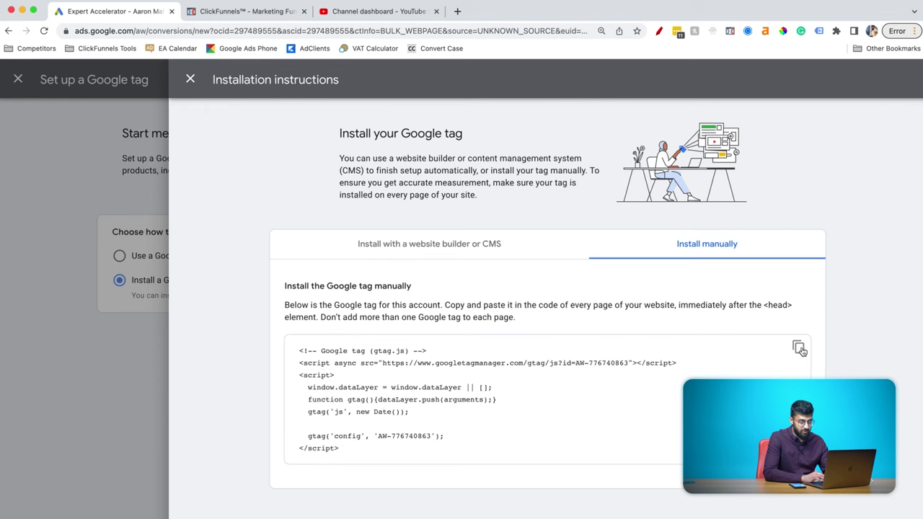
left_click_drag(340, 452, 296, 341)
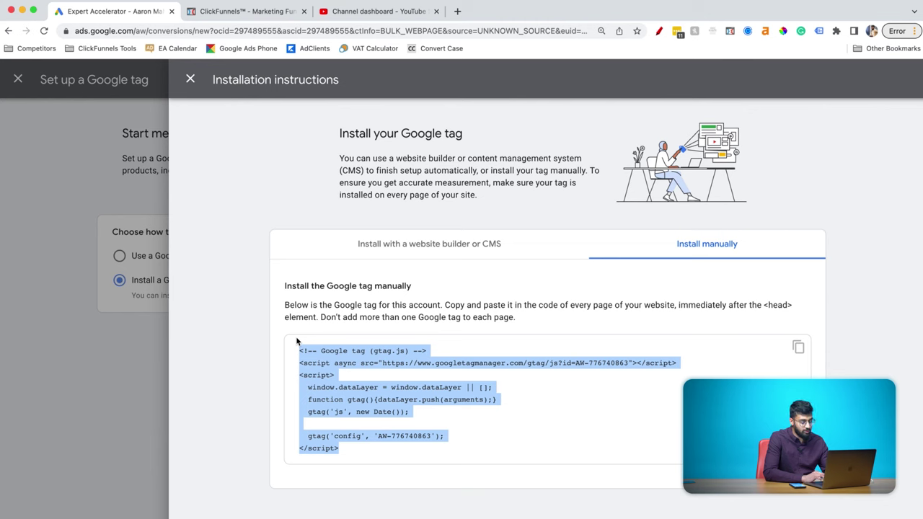
Step: Switch to ClickFunnels, paste the Google tag into the funnel-wide body tracking code, and save the funnel's settings
left_click(212, 20)
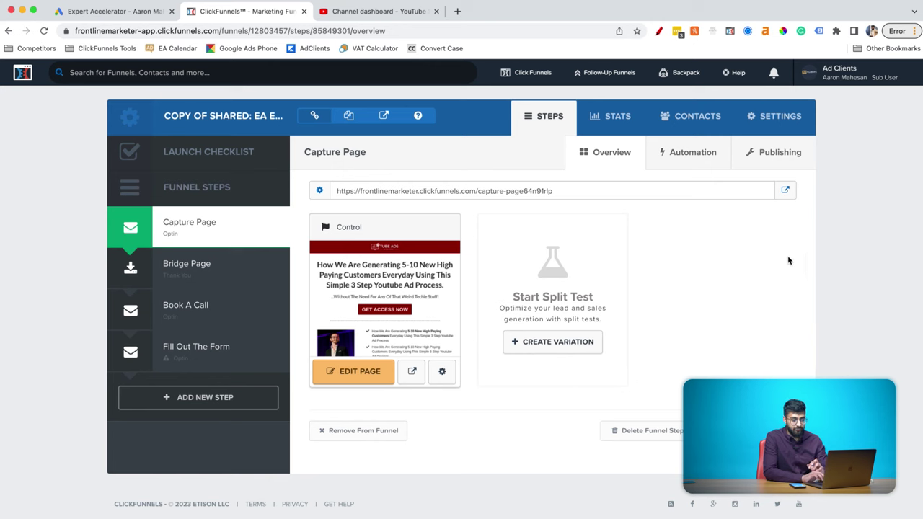
left_click(768, 121)
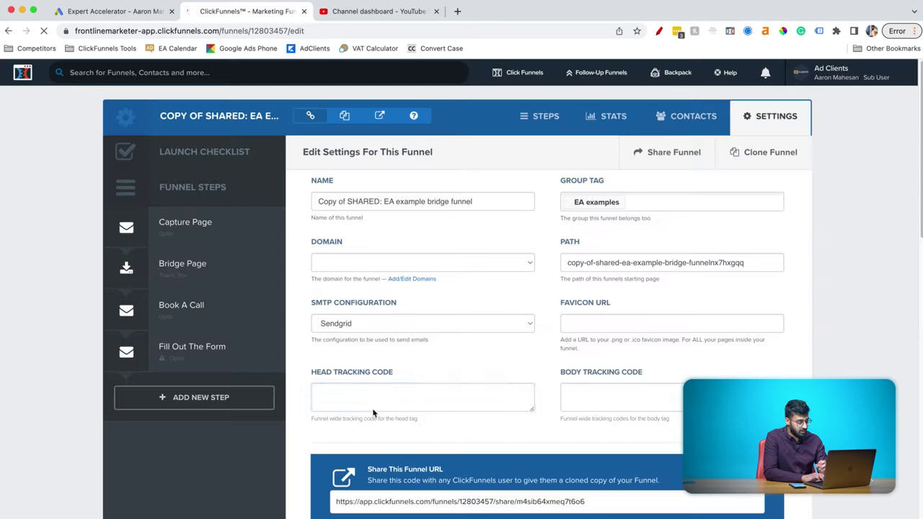
left_click(373, 408)
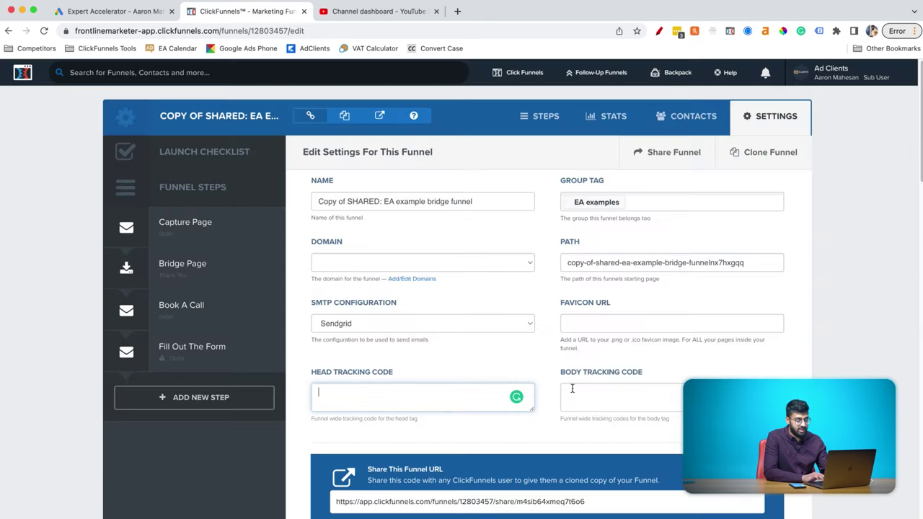
left_click(612, 390)
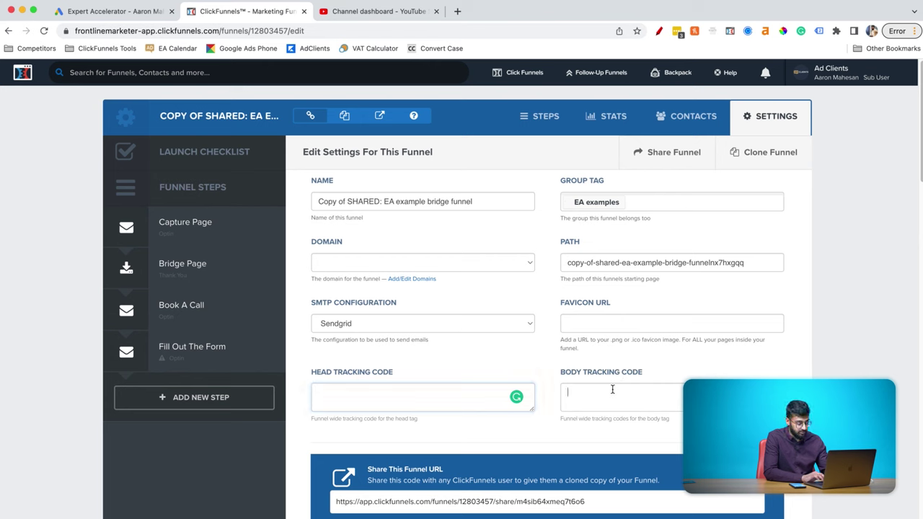
key("super+v")
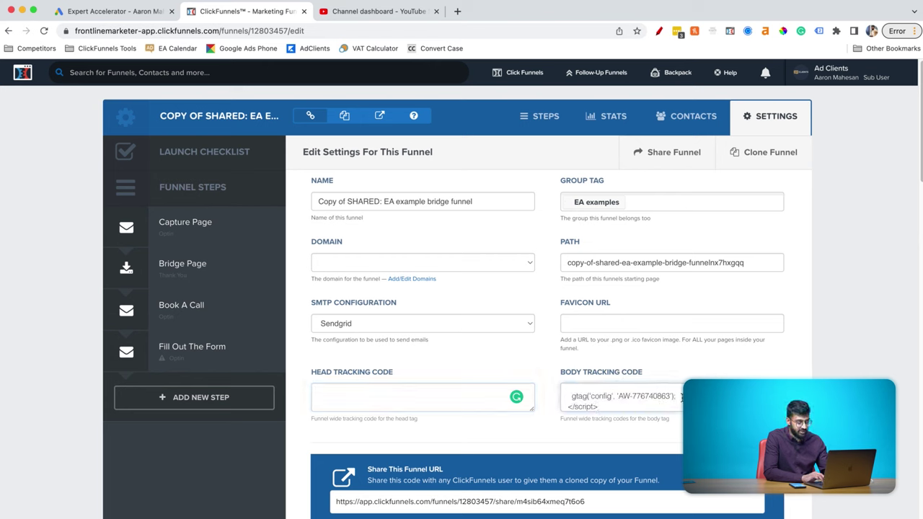
scroll(681, 397, "up", 5)
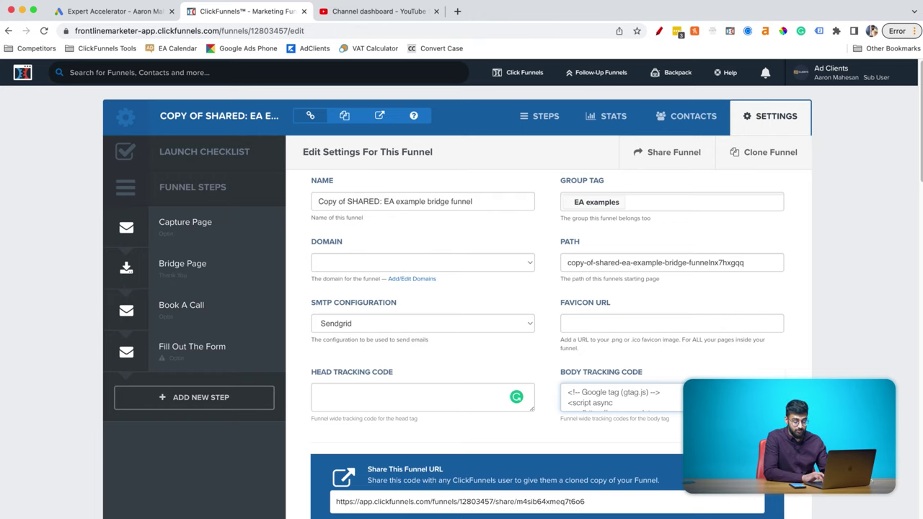
scroll(670, 397, "down", 2)
scroll(656, 444, "down", 15)
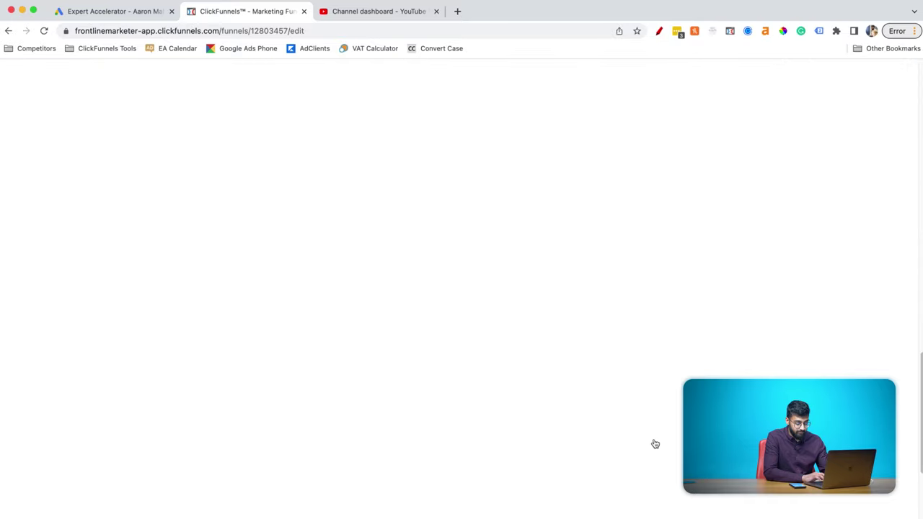
scroll(663, 302, "down", 5)
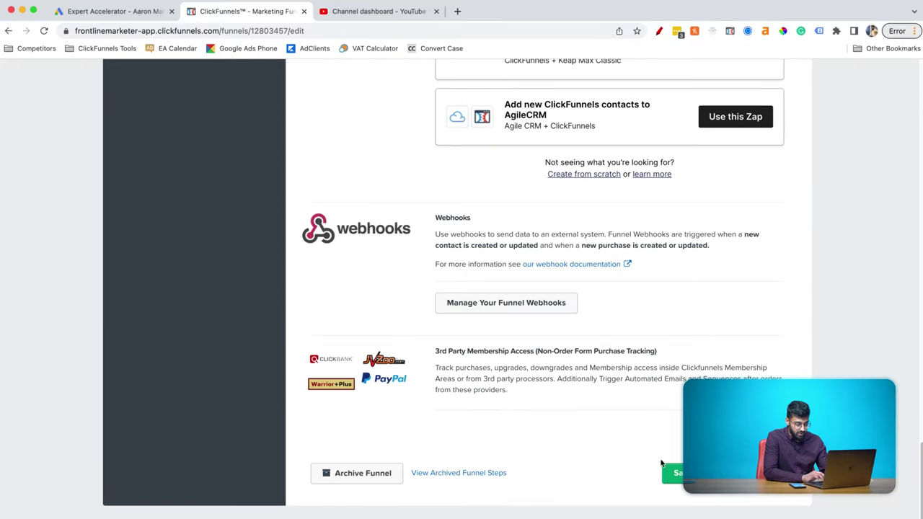
left_click(674, 473)
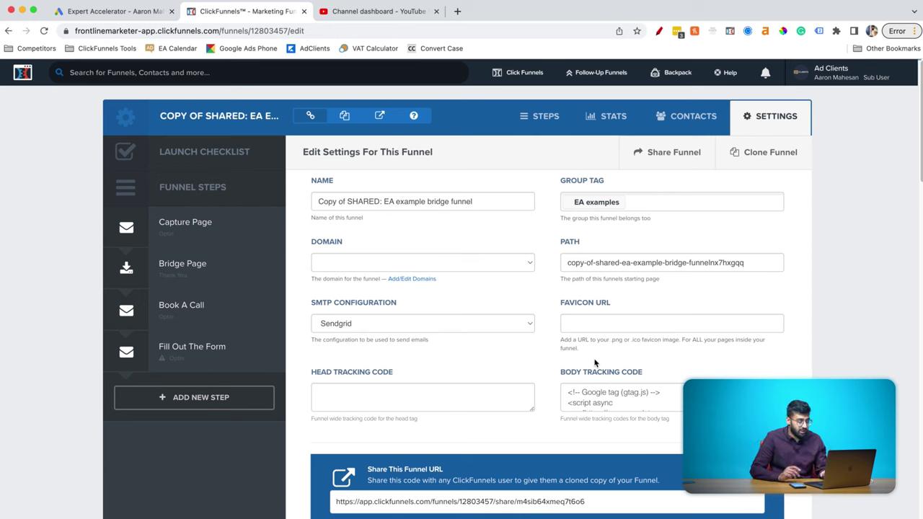
Step: Preview the funnel's live Capture Page and its name-and-email opt-in form, and return to the funnel overview
left_click(191, 236)
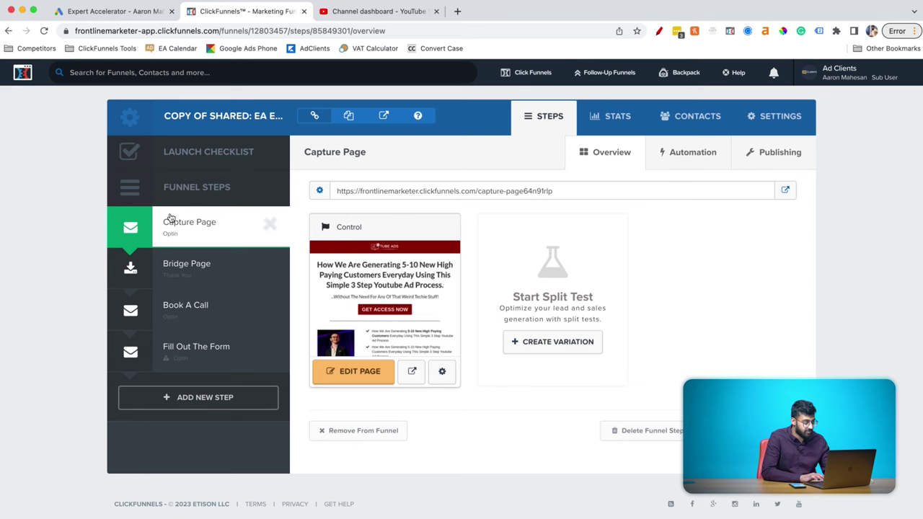
left_click(784, 190)
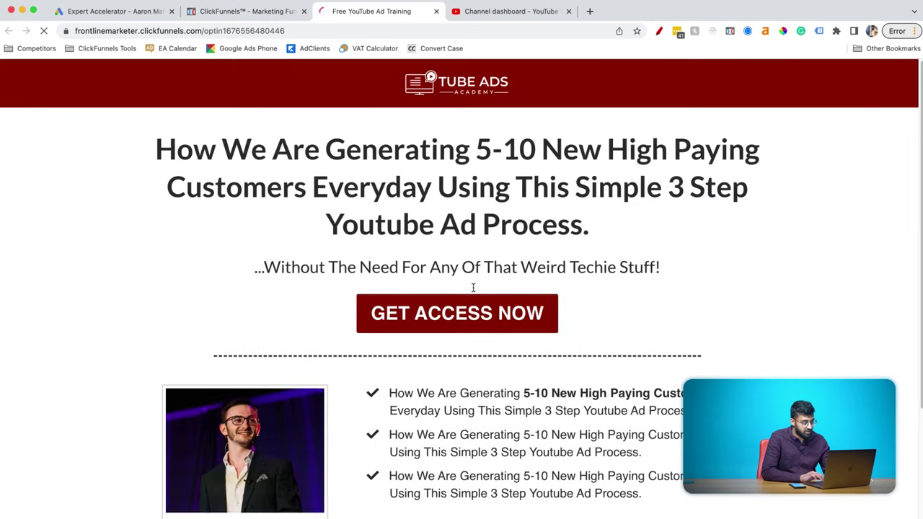
left_click(473, 316)
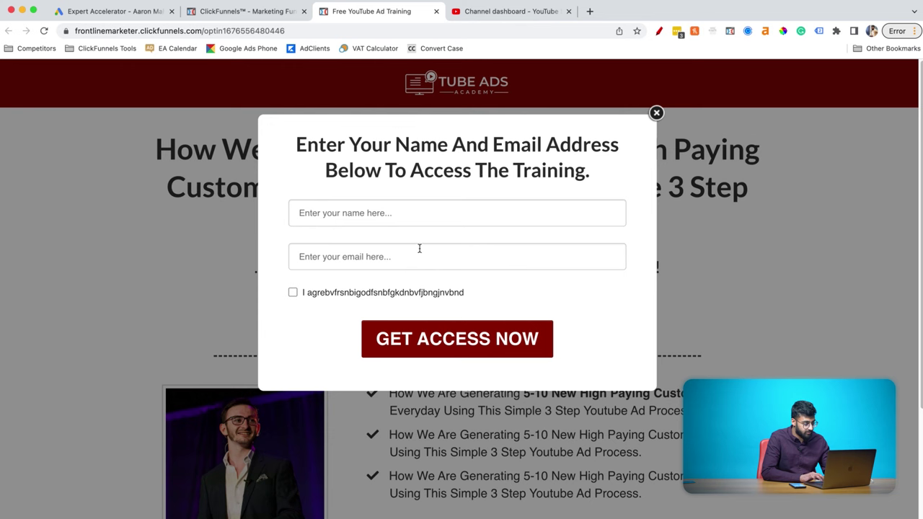
left_click(656, 114)
left_click(260, 12)
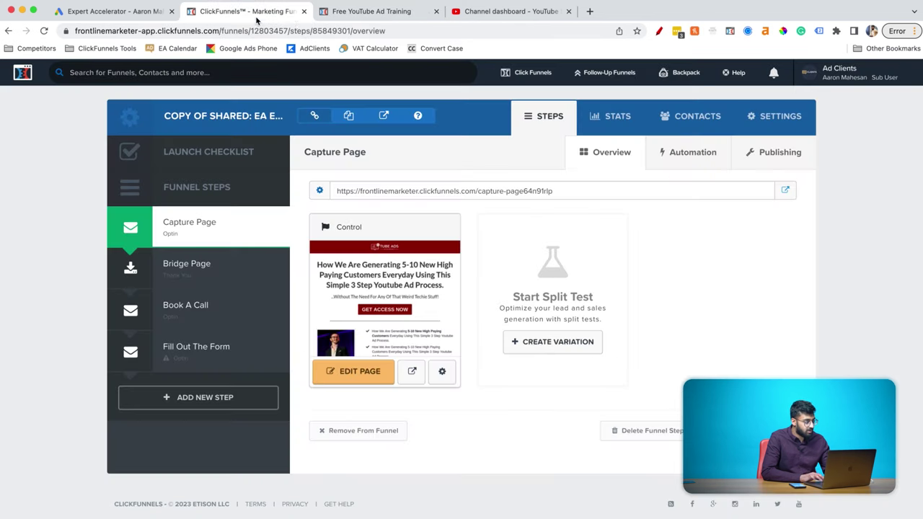
Step: Select the Bridge Page funnel step and copy the Page load event snippet for 'Free Training Lead' from Google Ads
left_click(194, 264)
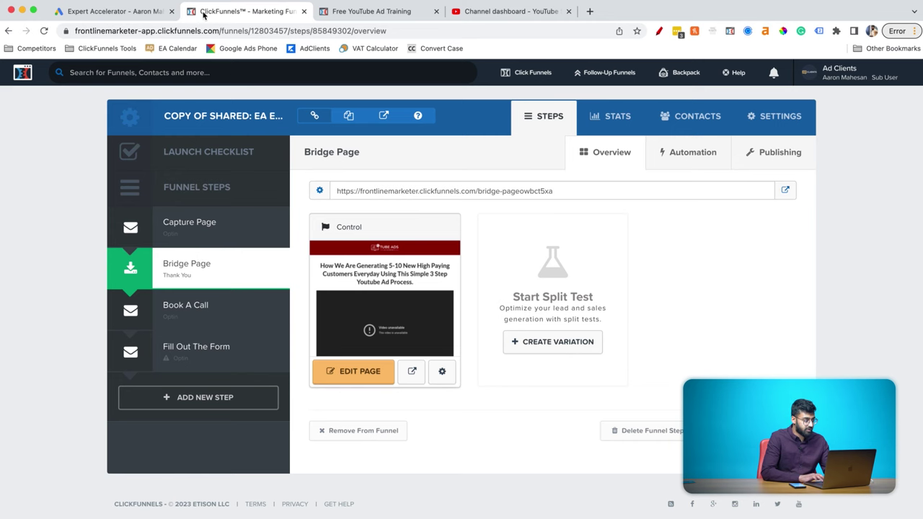
left_click(124, 12)
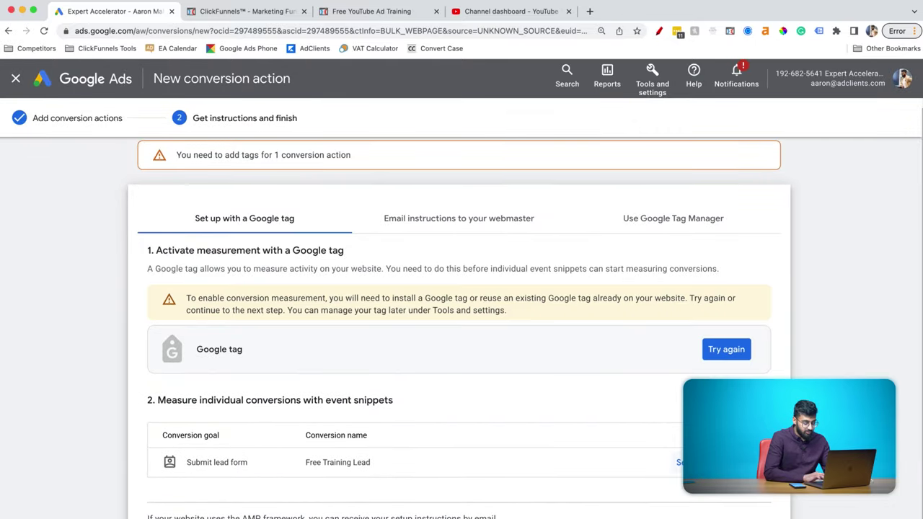
left_click(692, 462)
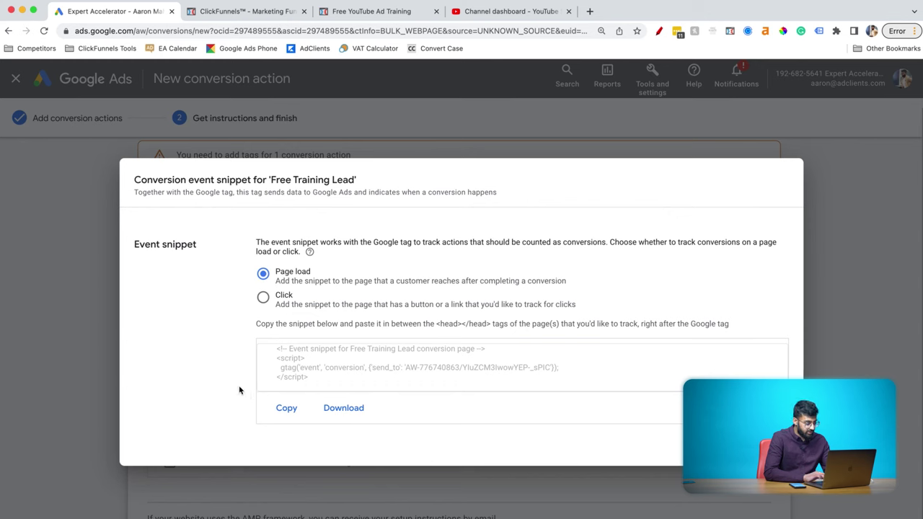
left_click_drag(315, 381, 270, 343)
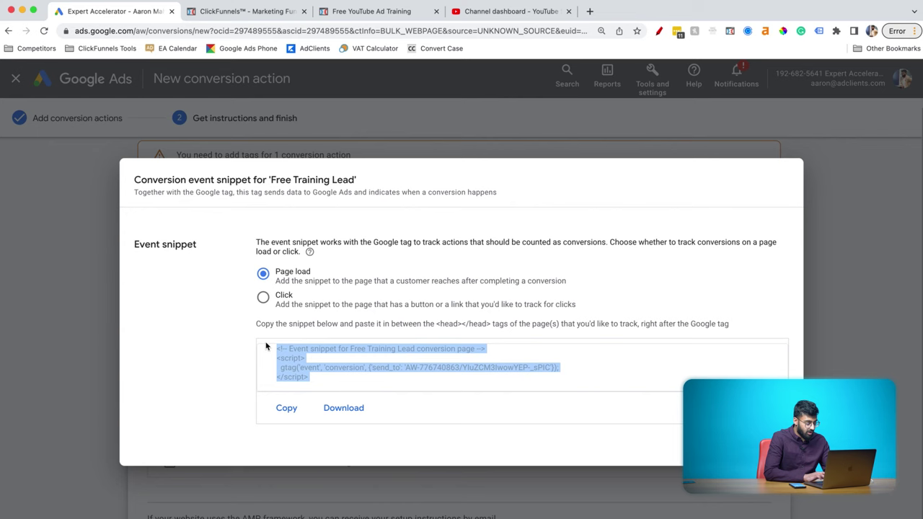
left_click(285, 408)
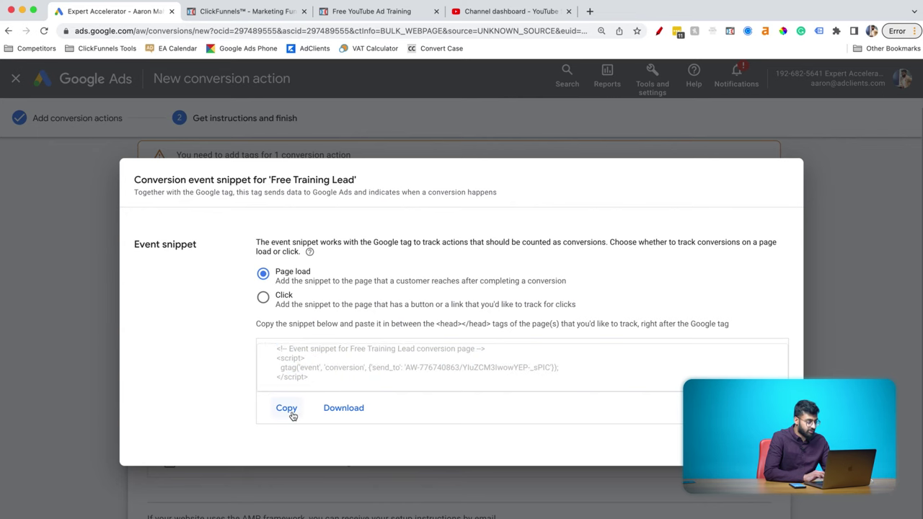
Step: Switch to ClickFunnels and paste the event snippet into the Bridge Page's footer tracking code
left_click(246, 16)
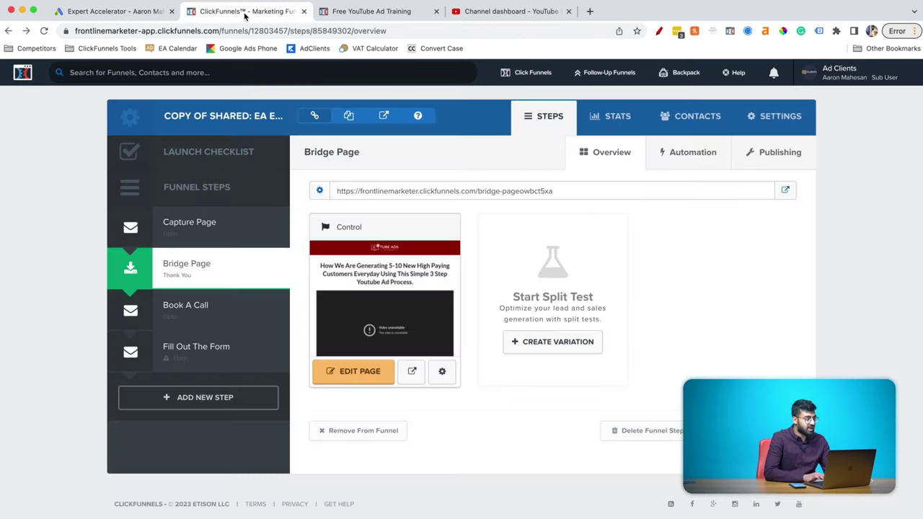
left_click(360, 371)
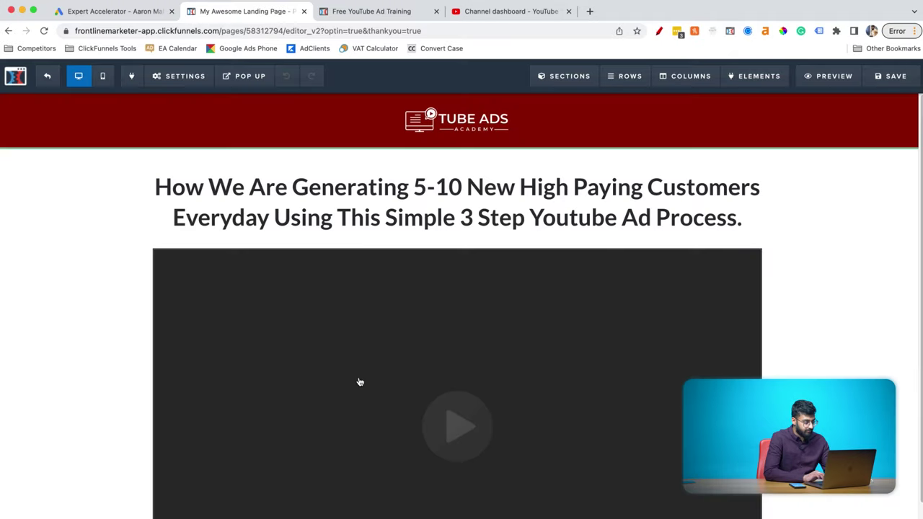
left_click(171, 76)
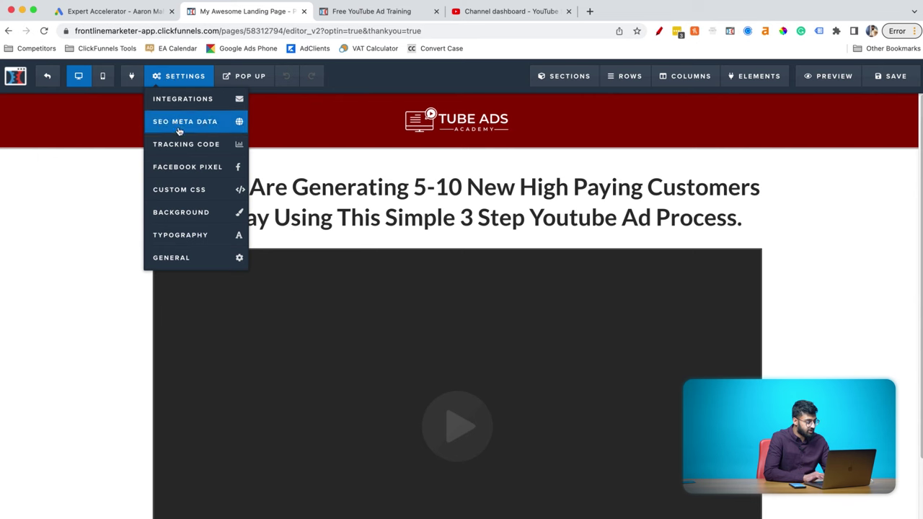
left_click(183, 148)
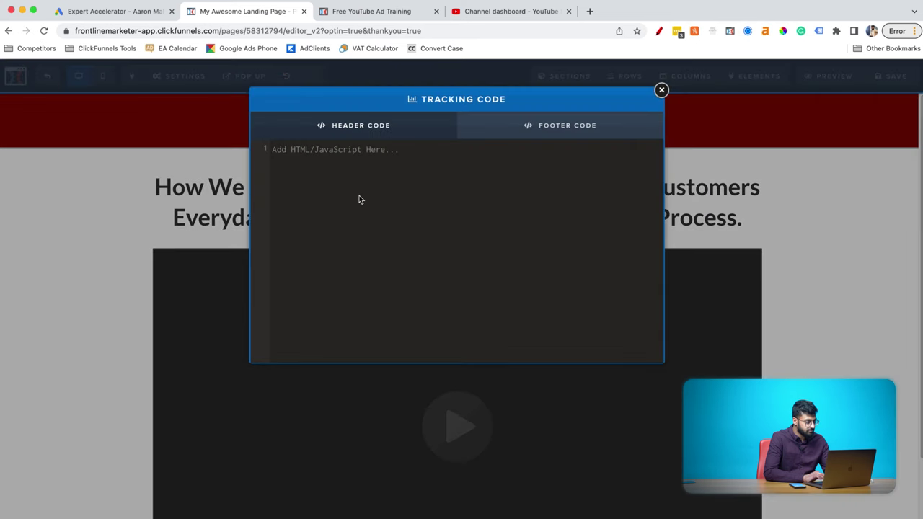
left_click(527, 137)
left_click(416, 139)
left_click(408, 194)
key("super+v")
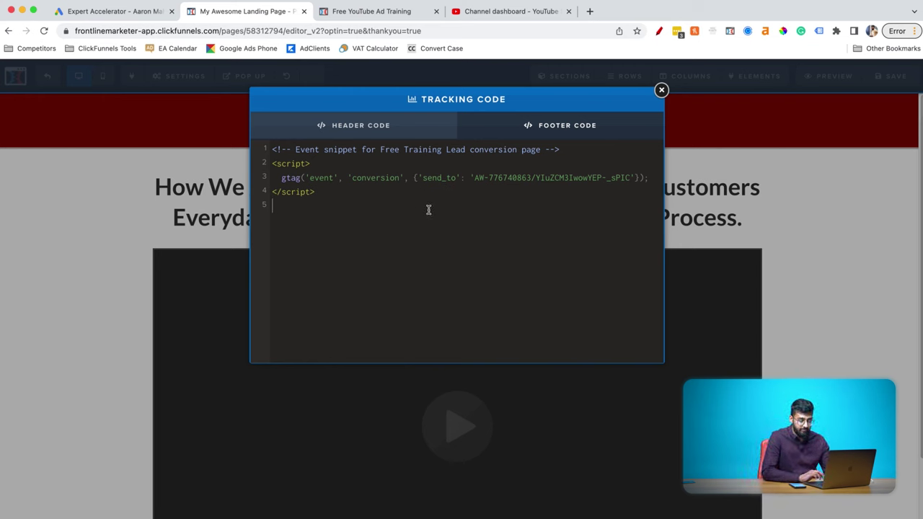
Step: Close the tracking code editor, save the Bridge Page and return to its funnel step overview
left_click(661, 90)
left_click(884, 75)
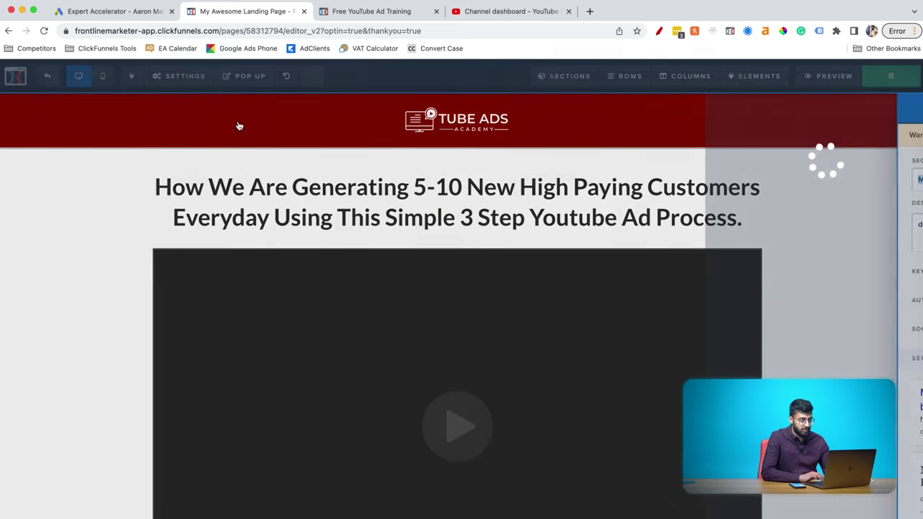
left_click(536, 152)
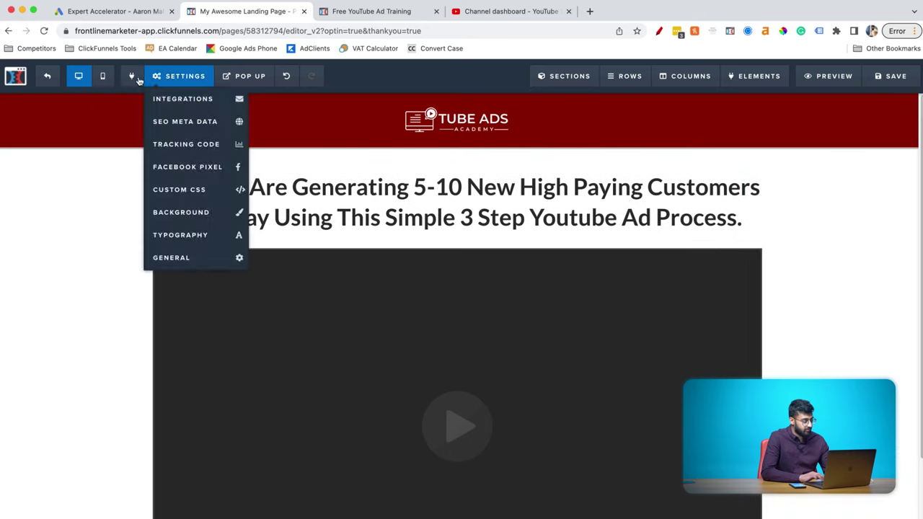
left_click(47, 78)
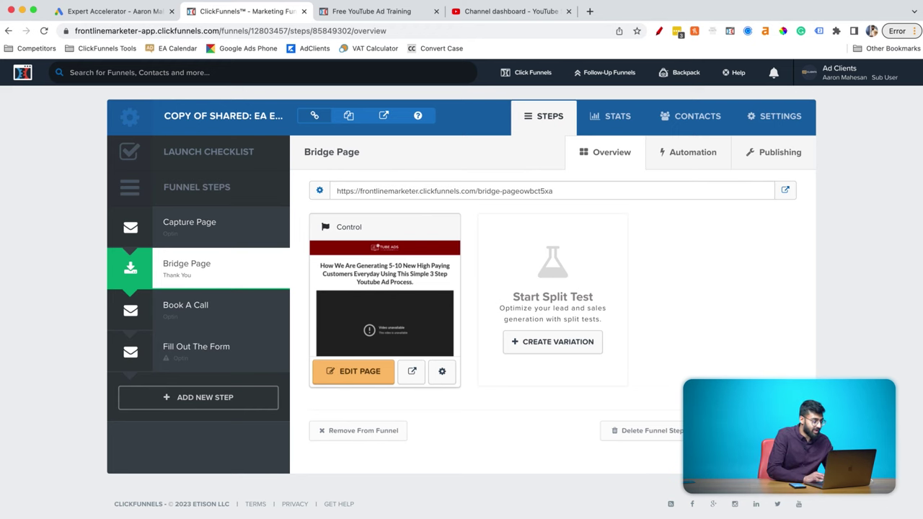
Step: Switch to Google Ads, dismiss the event snippet and leave the conversion action setup
left_click(116, 11)
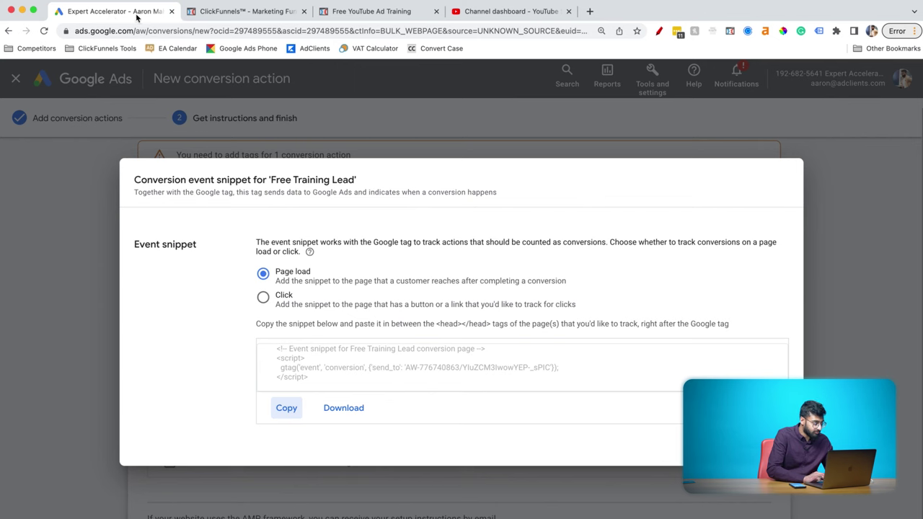
key("Escape")
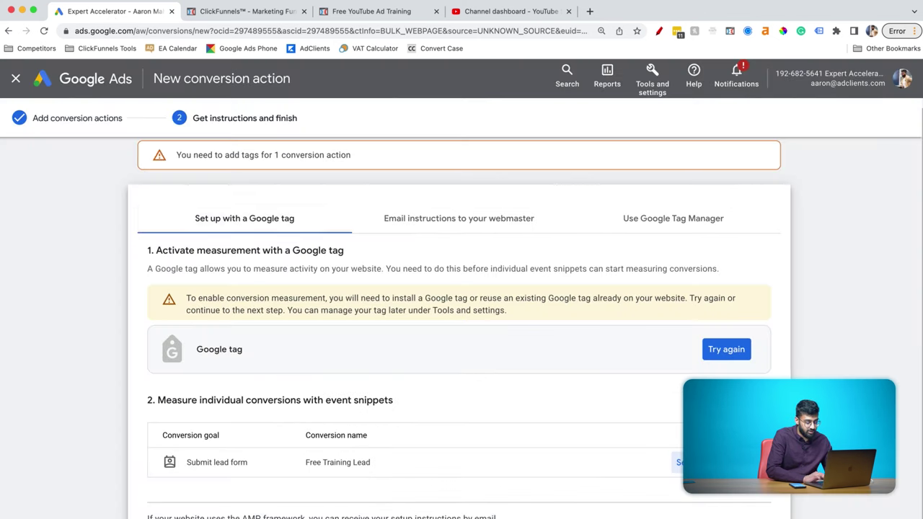
left_click(76, 81)
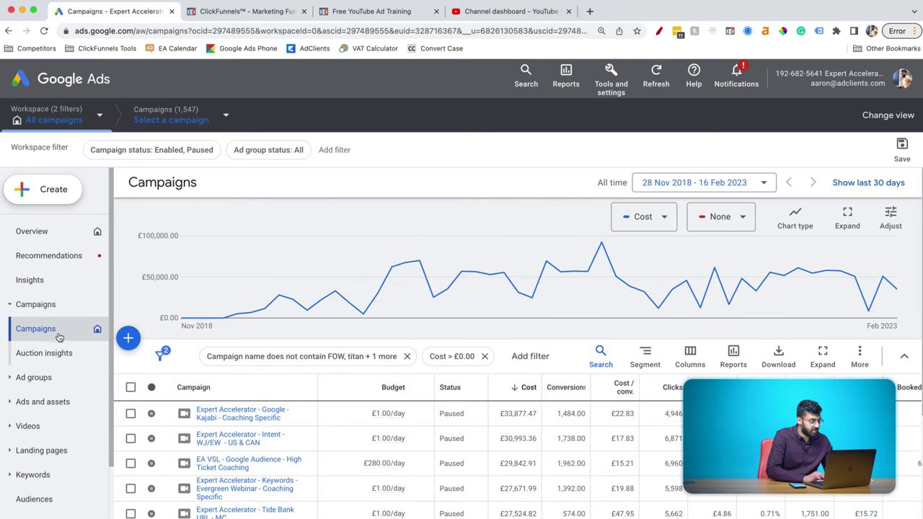
Step: Start creating a new campaign from the account's Campaigns list
left_click(37, 231)
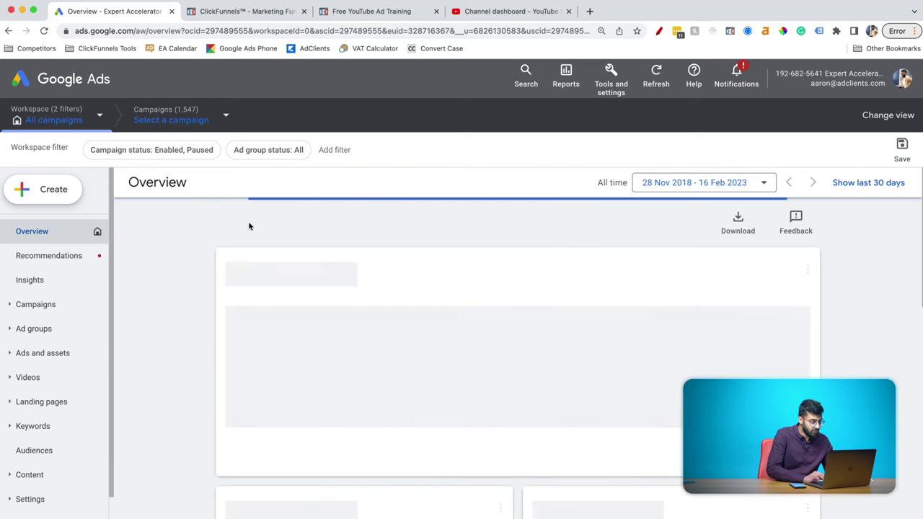
left_click(30, 306)
left_click(58, 325)
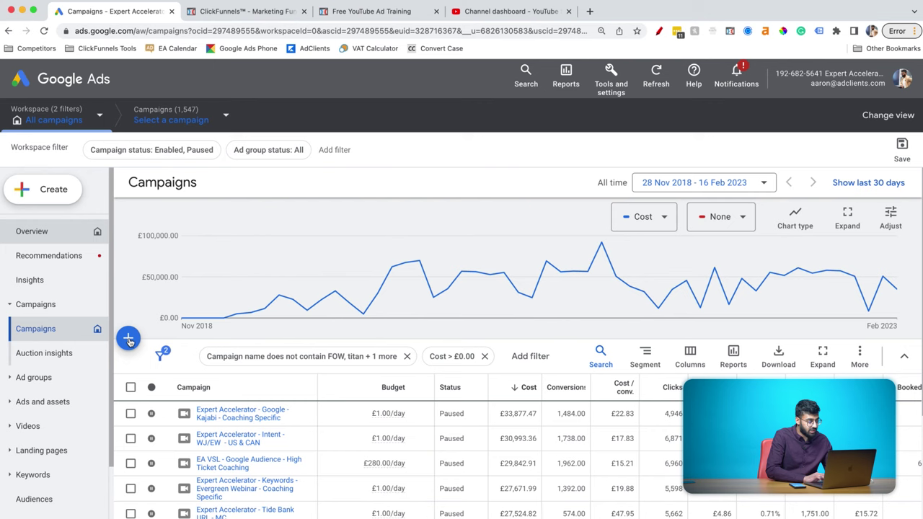
left_click(128, 339)
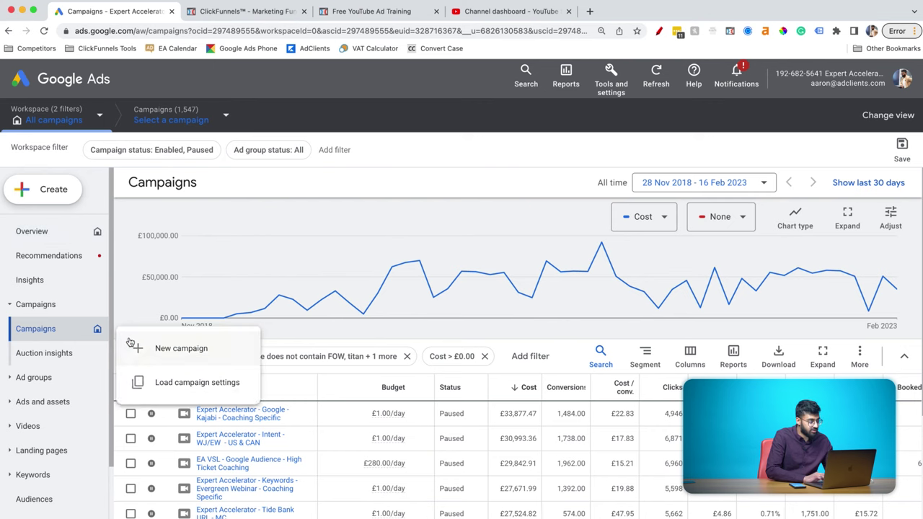
left_click(181, 349)
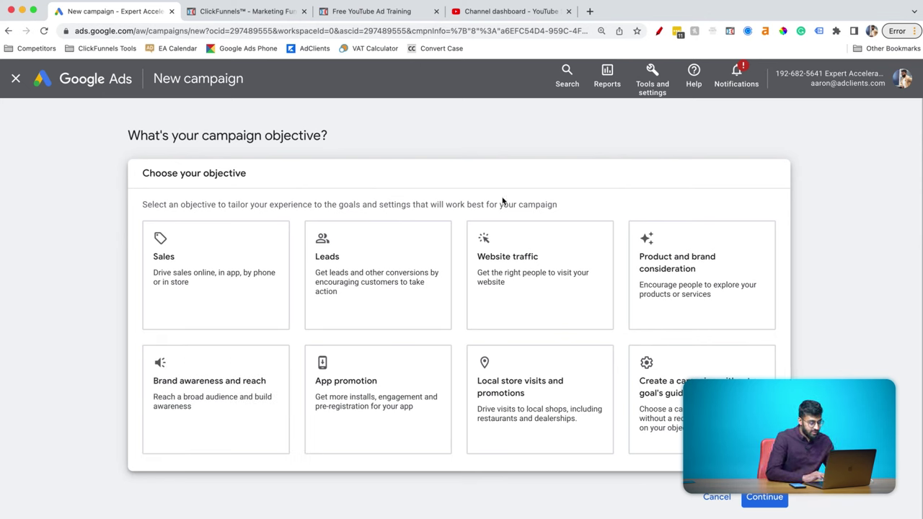
Step: Choose Website traffic as the campaign objective and continue with the account-default conversion goals
left_click(544, 274)
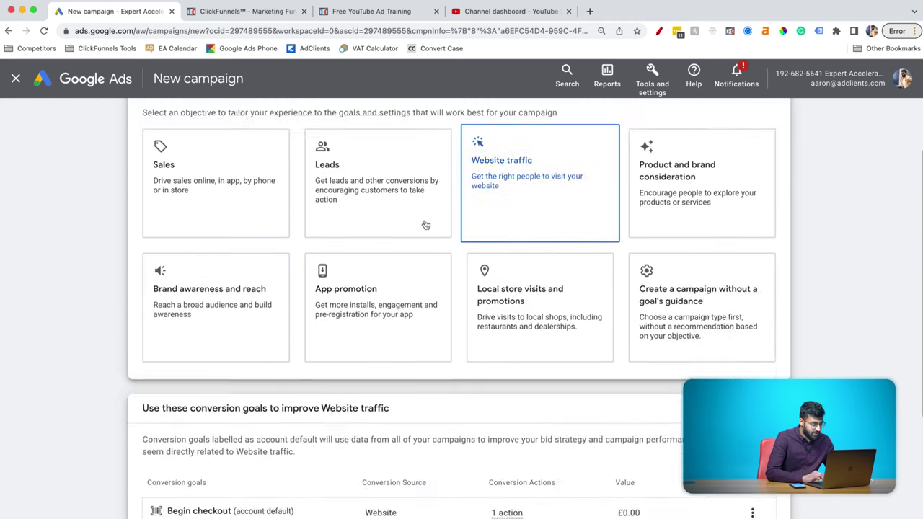
scroll(334, 215, "up", 5)
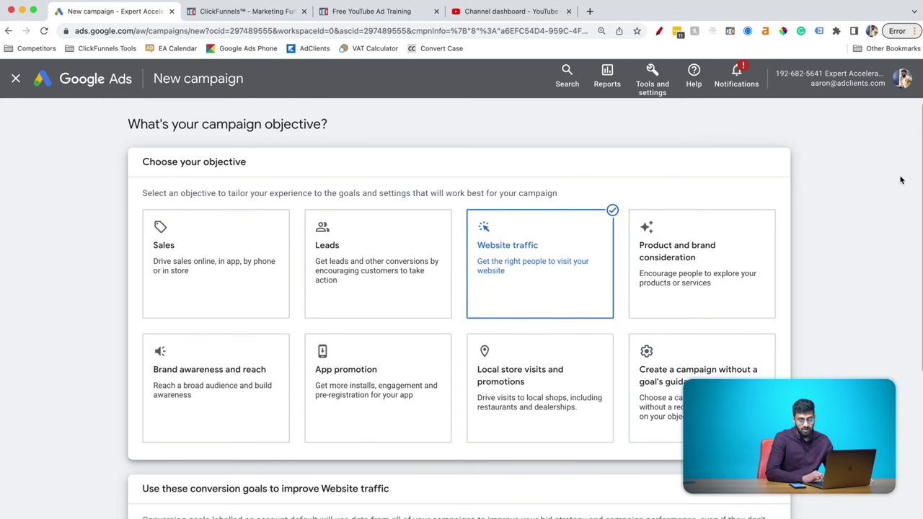
scroll(899, 180, "down", 1)
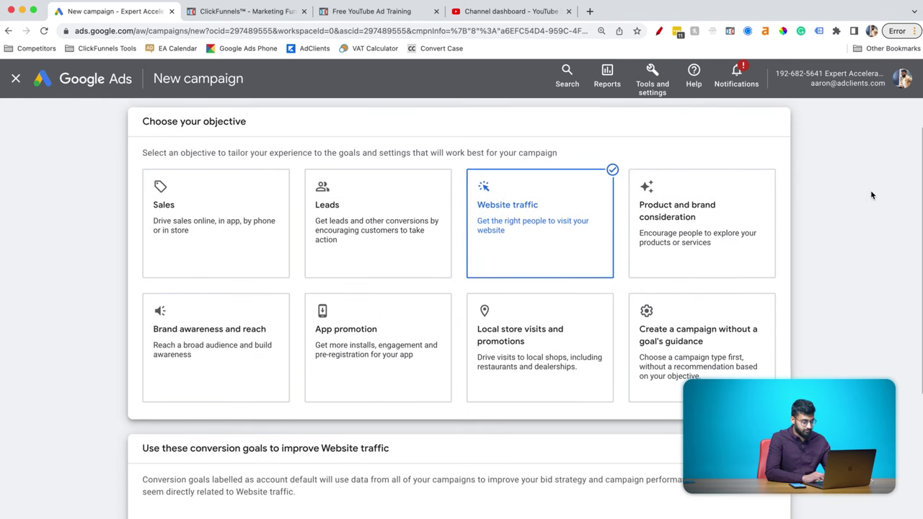
scroll(871, 192, "down", 5)
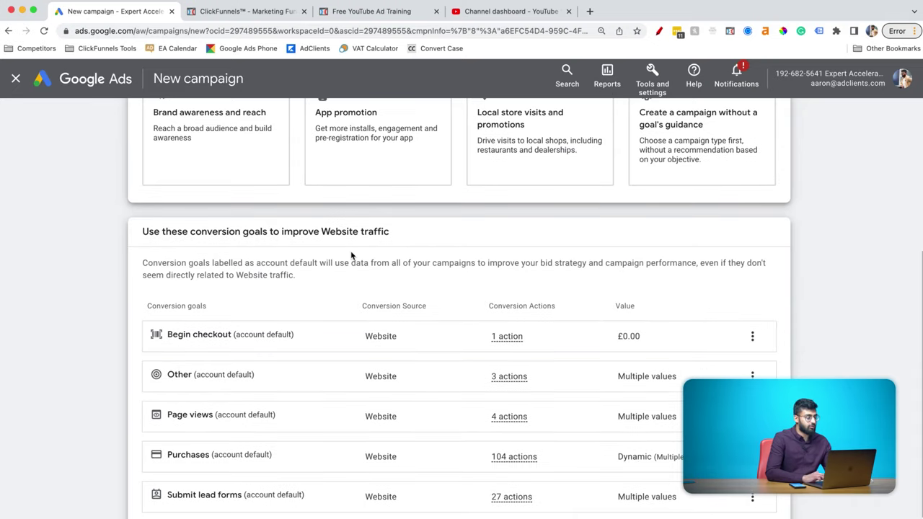
scroll(346, 258, "down", 1)
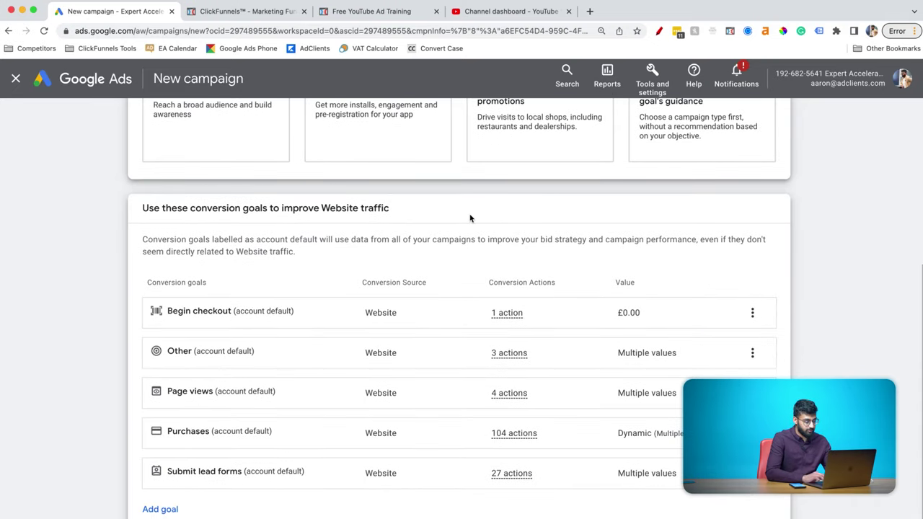
scroll(920, 250, "down", 2)
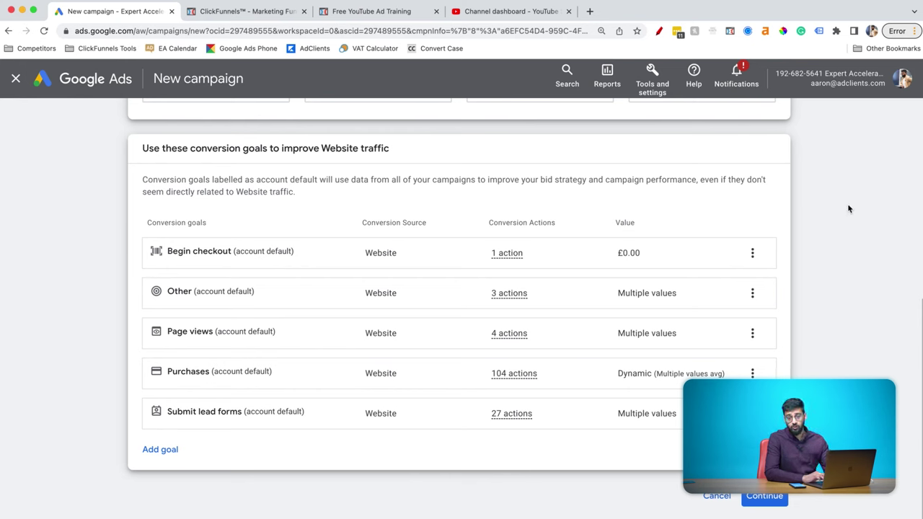
left_click(772, 497)
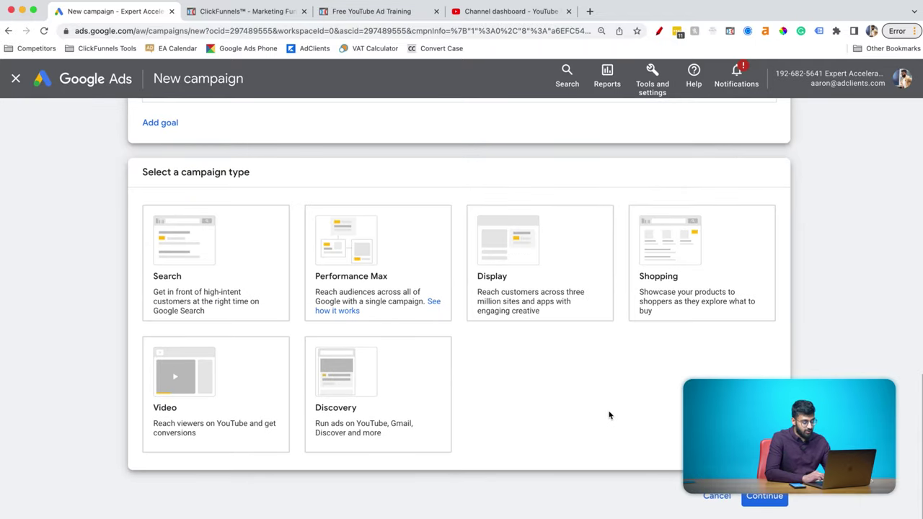
Step: Select Video as the campaign type with the Drive conversions subtype and continue to the campaign settings
left_click(534, 316)
left_click(158, 431)
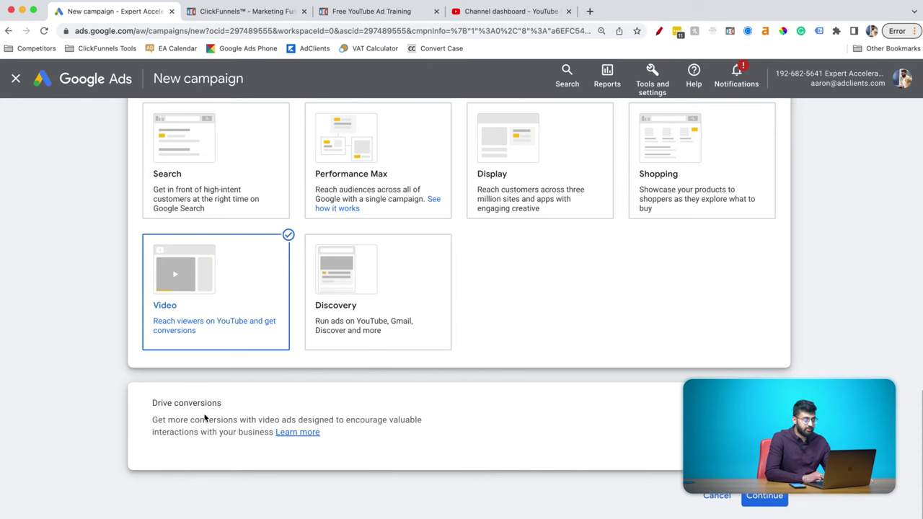
left_click_drag(156, 402, 265, 406)
left_click(393, 395)
left_click(764, 501)
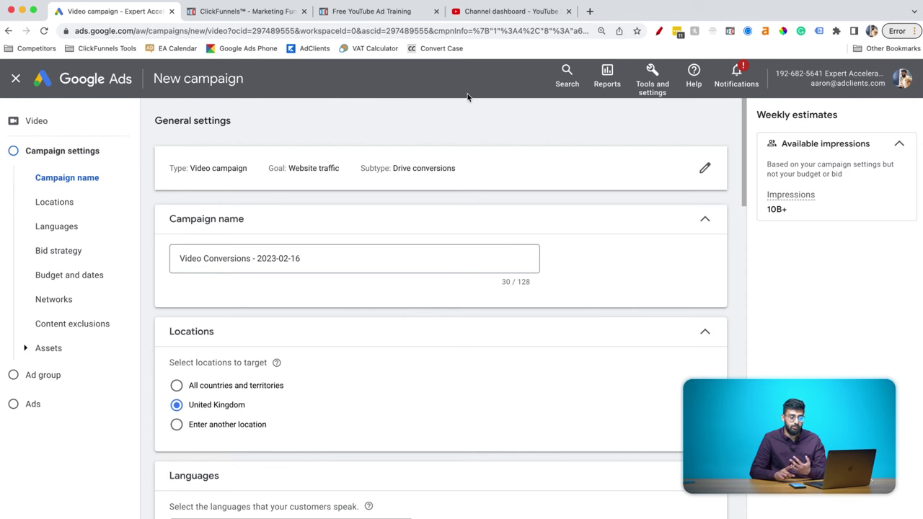
Step: Rename the campaign as "Weight Loss - CGA"
left_click(301, 260)
key("super+a")
key("BackSpace")
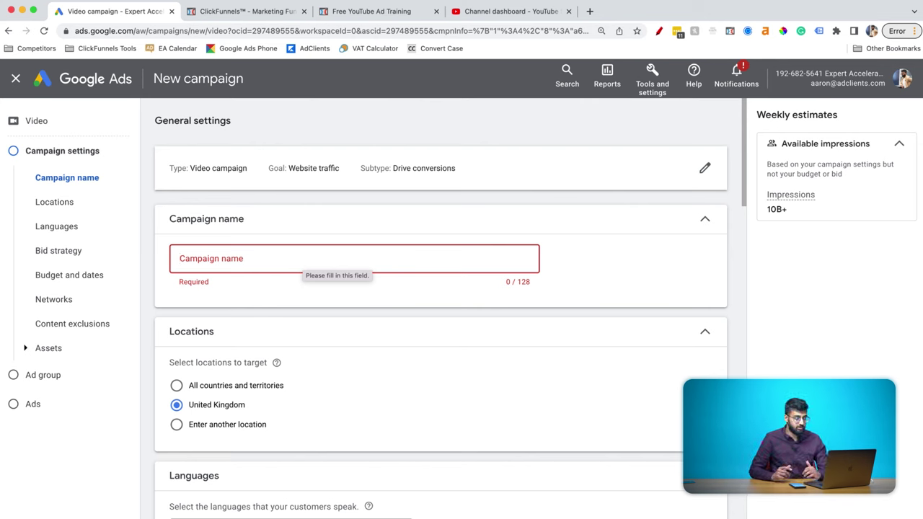
type("W")
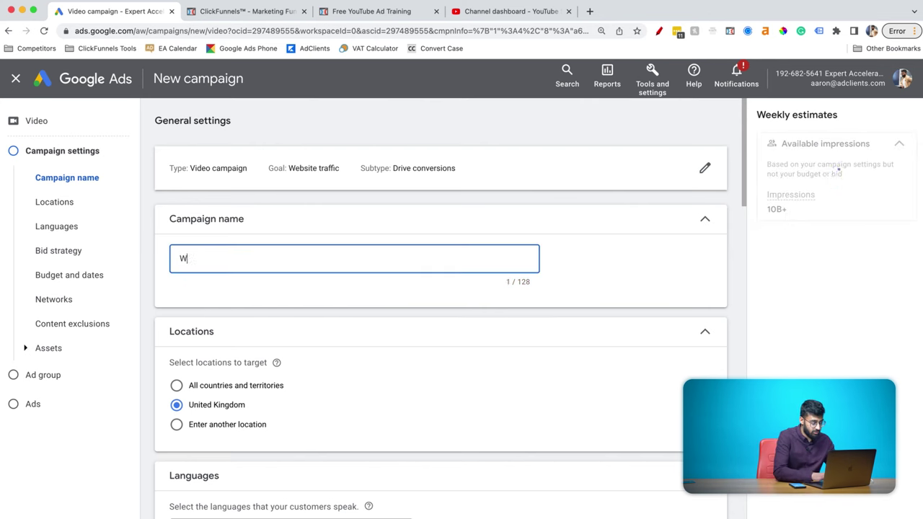
type("eight Lo")
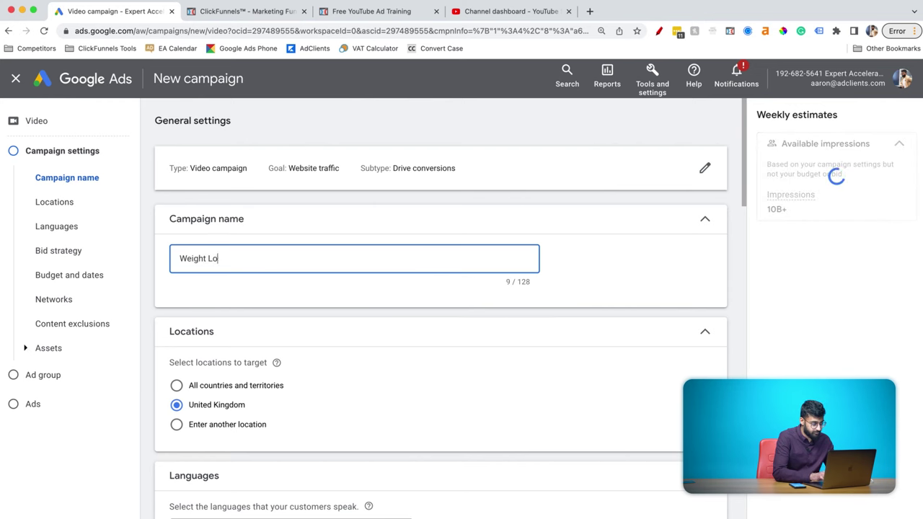
type("ss - CGA")
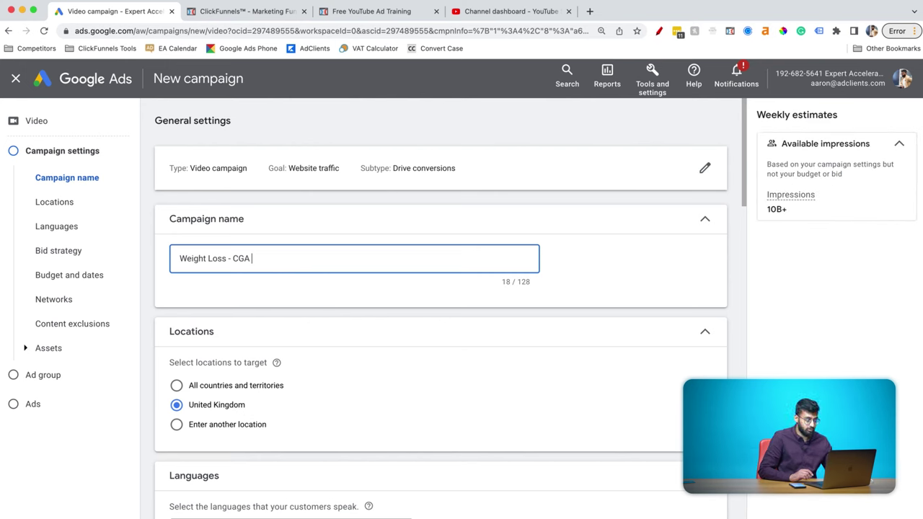
key("BackSpace")
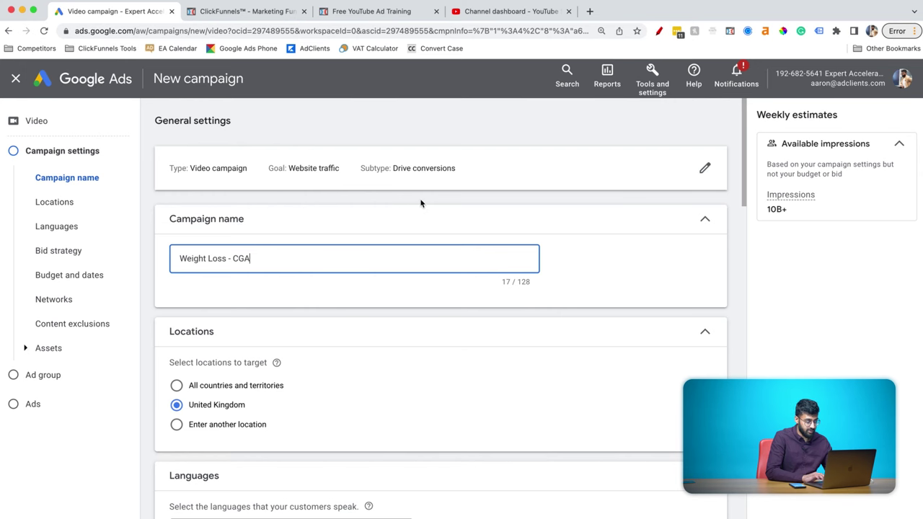
Step: Target the campaign at Australia, Canada, New Zealand, the United Kingdom and the United States as custom locations
scroll(420, 203, "down", 3)
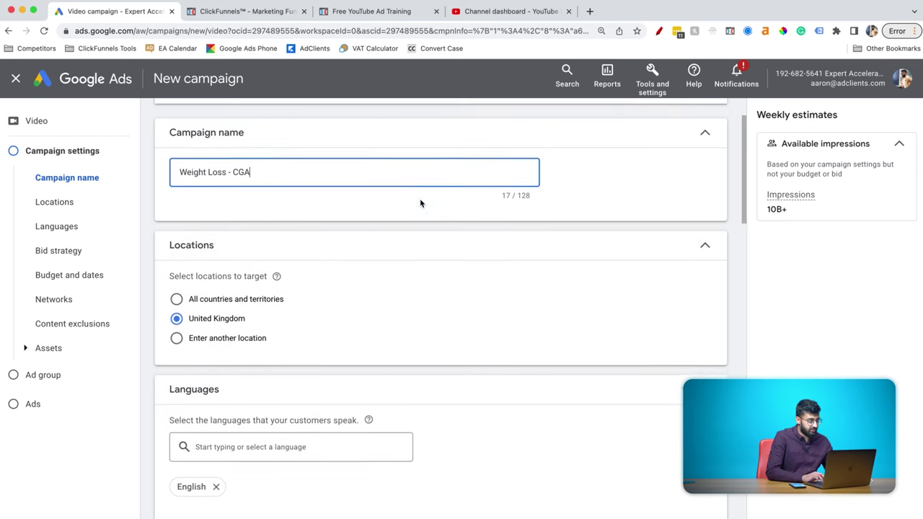
scroll(253, 243, "down", 1)
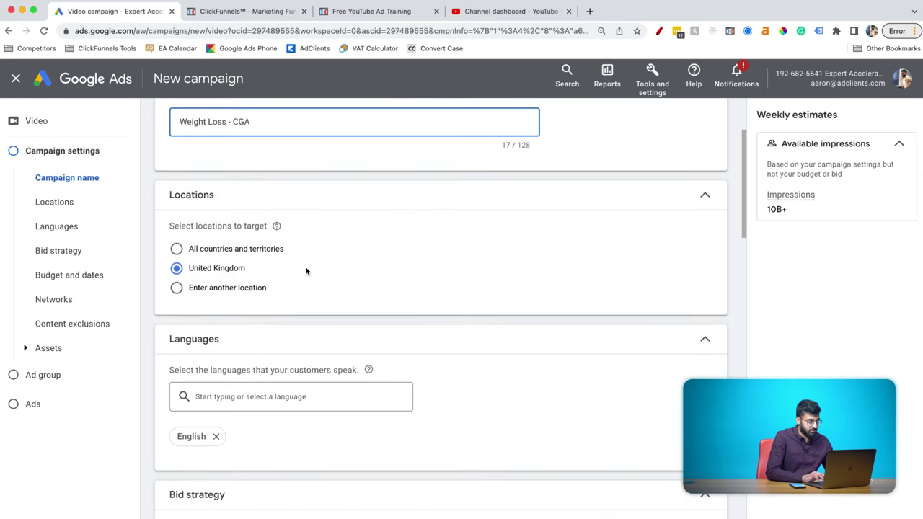
left_click(226, 252)
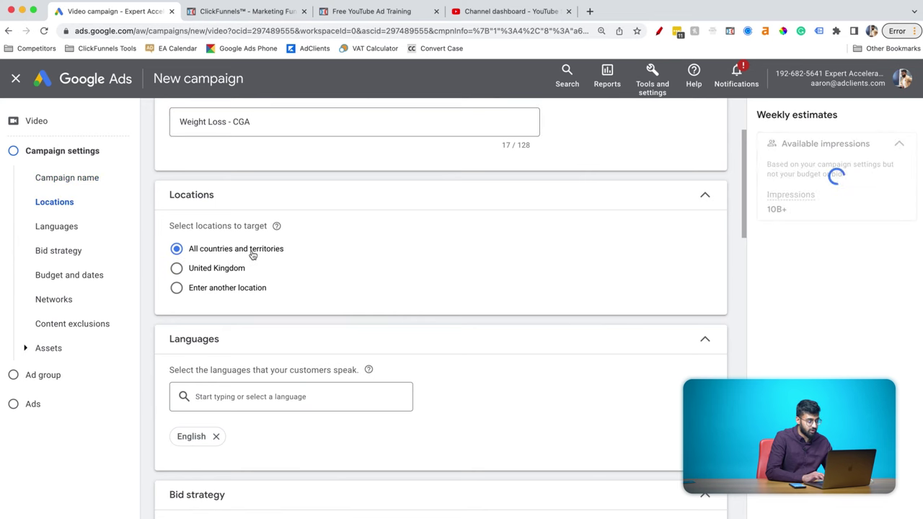
left_click(216, 270)
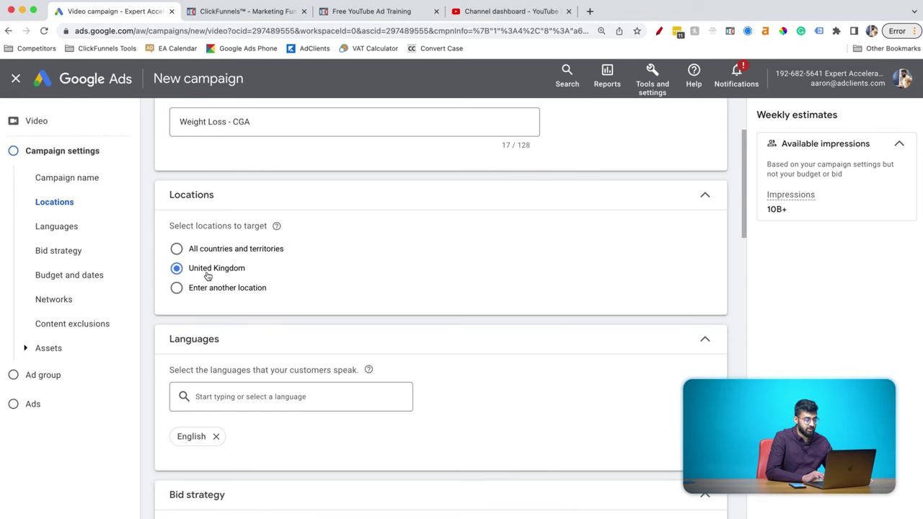
left_click(266, 288)
left_click(264, 323)
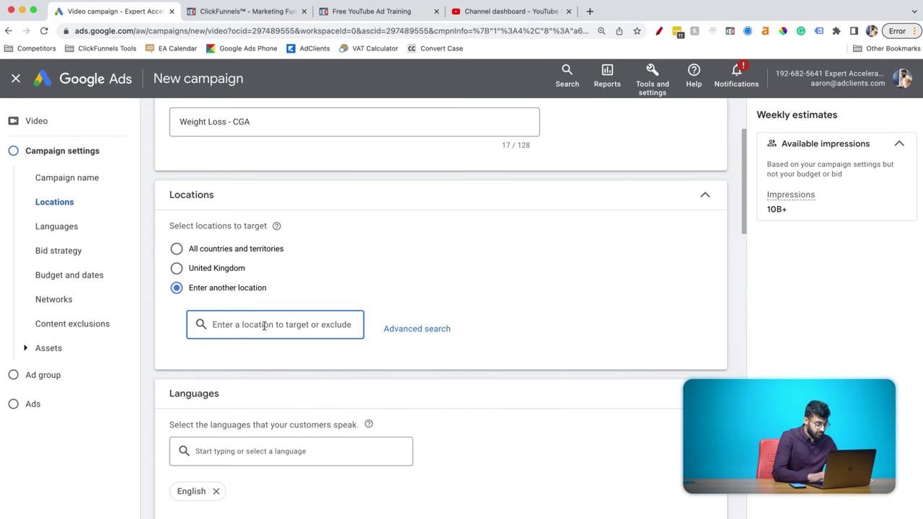
type("united states")
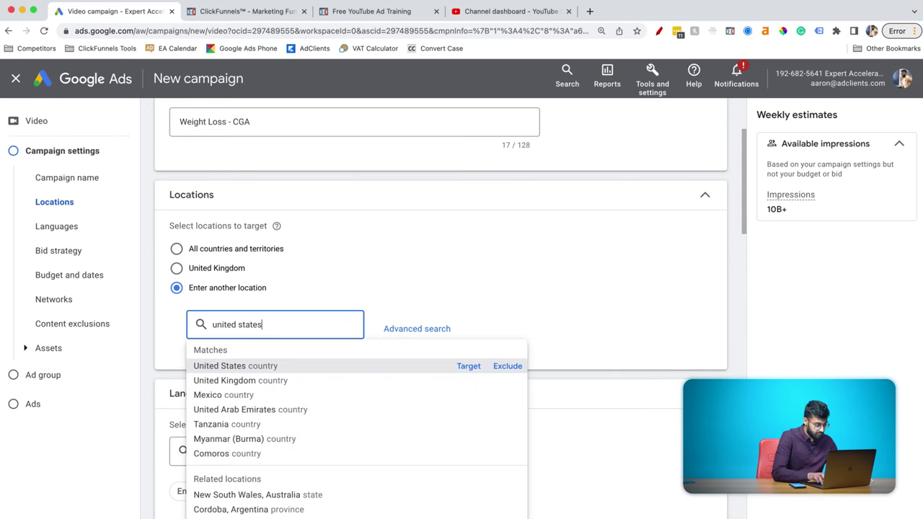
key("Return")
type("canada")
key("Return")
type("new zeala")
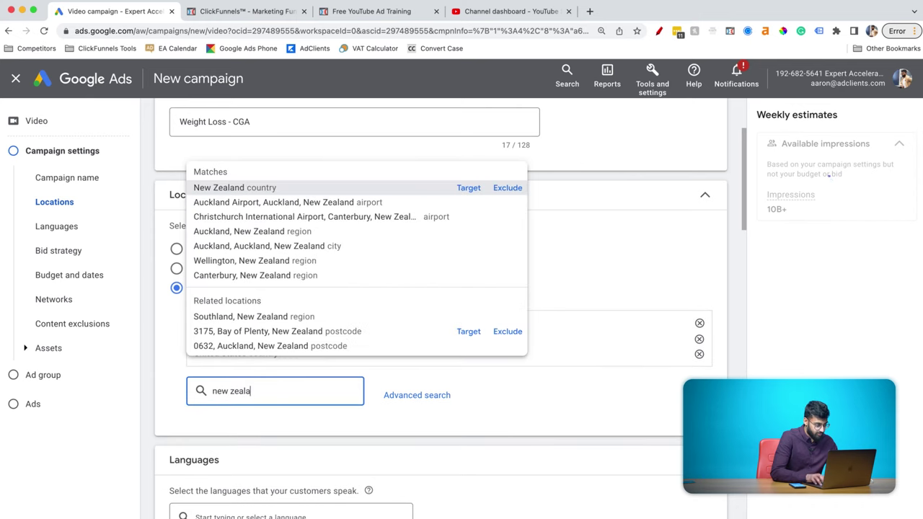
key("Return")
Step: Check the customer language options and keep English as the only selected language
scroll(532, 220, "down", 5)
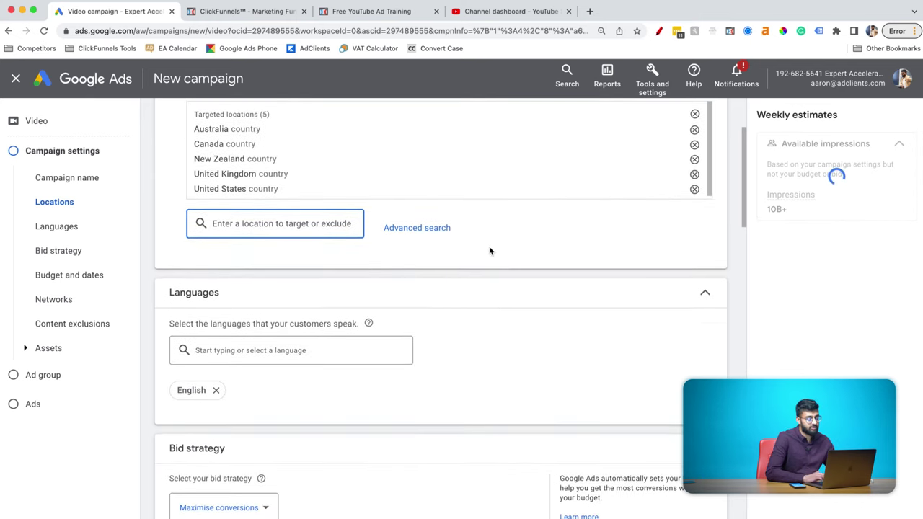
scroll(406, 284, "down", 2)
left_click(267, 298)
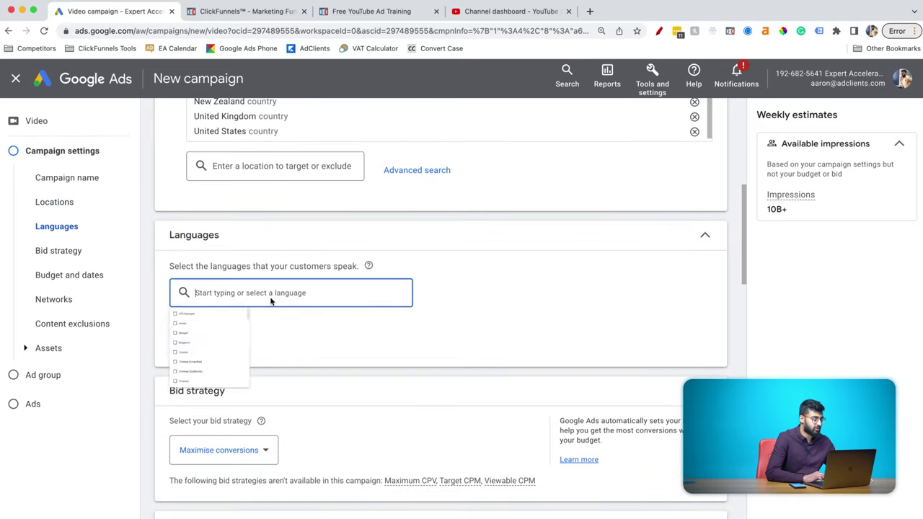
left_click(527, 304)
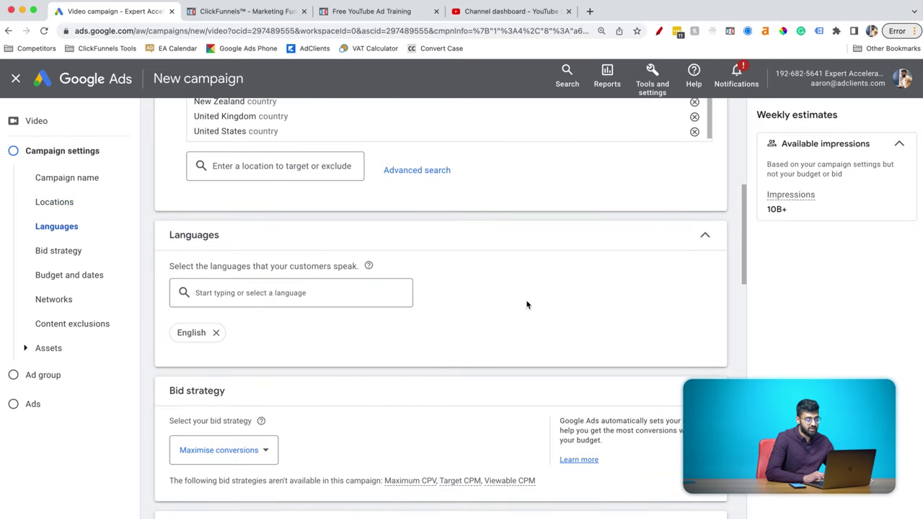
Step: Change the bid strategy to Target CPA and set the target cost per action to £35
scroll(519, 291, "down", 1)
scroll(519, 291, "down", 2)
scroll(519, 290, "down", 2)
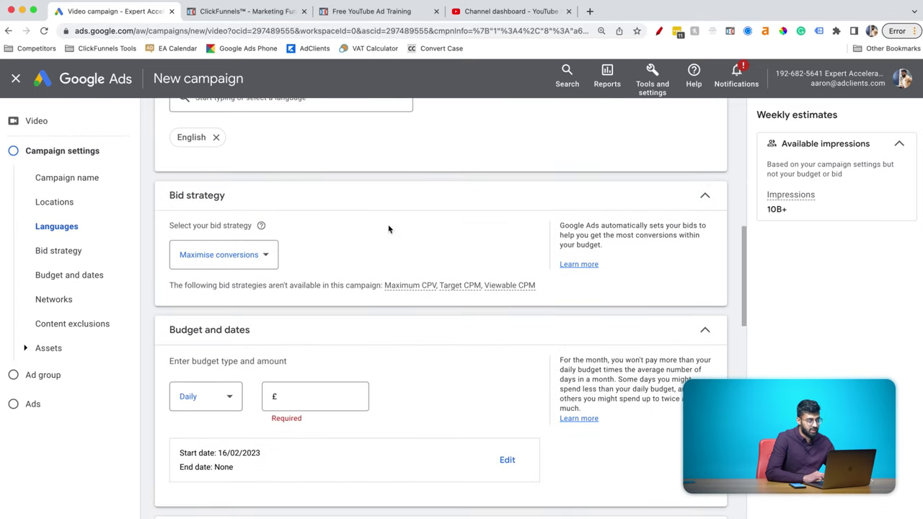
left_click(220, 255)
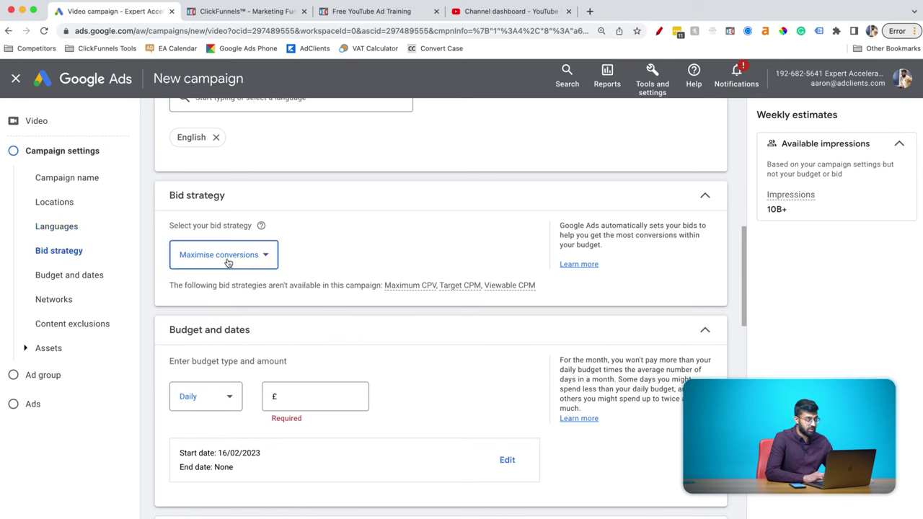
left_click(352, 248)
left_click(257, 254)
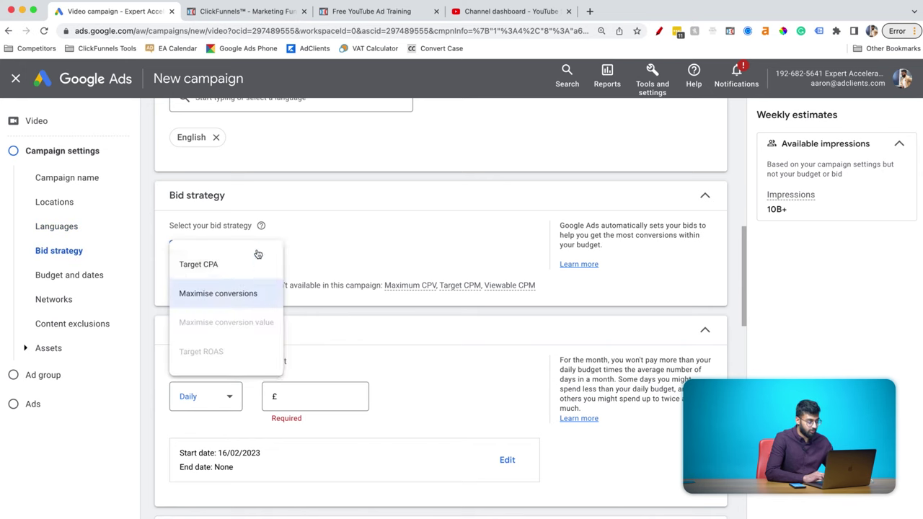
left_click(201, 269)
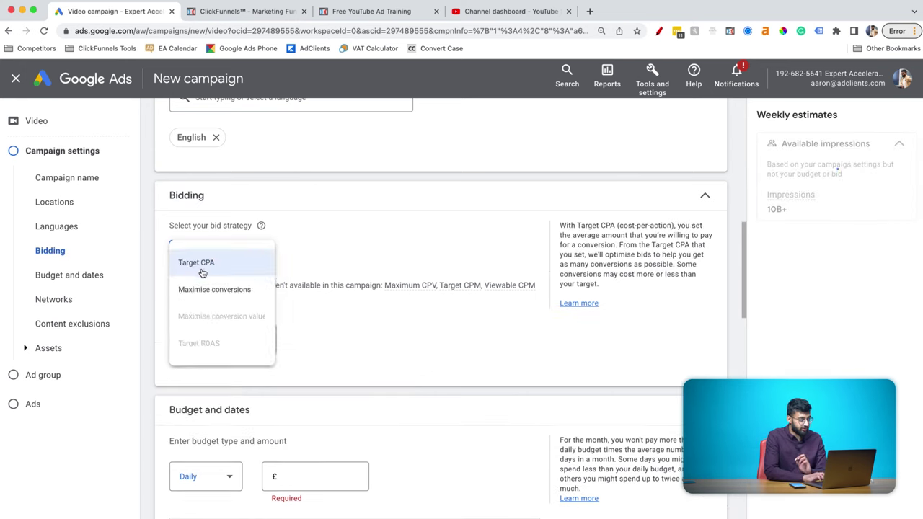
left_click(228, 350)
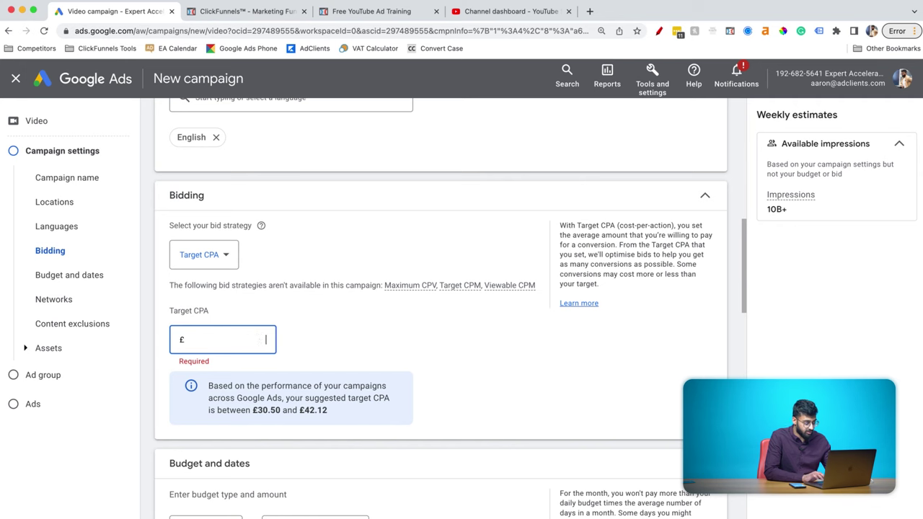
type("35")
left_click(377, 336)
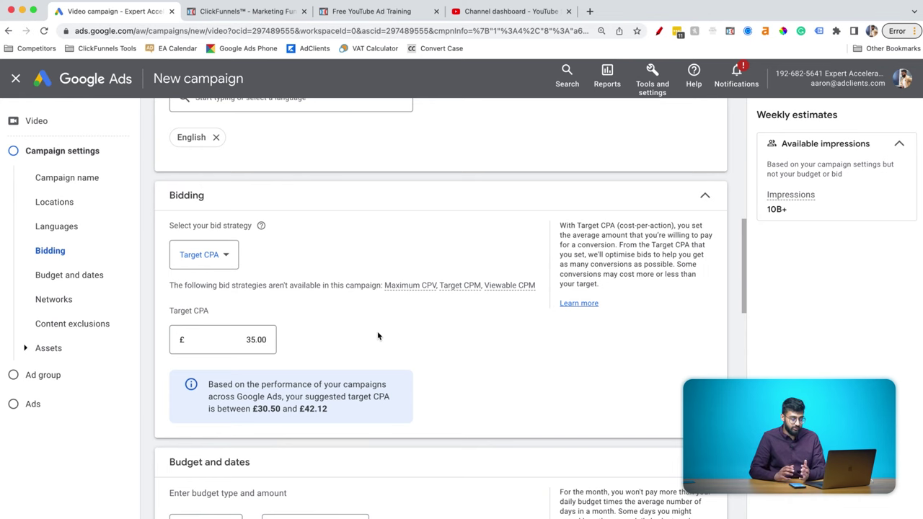
Step: Set the campaign's daily budget to £5
scroll(393, 307, "down", 5)
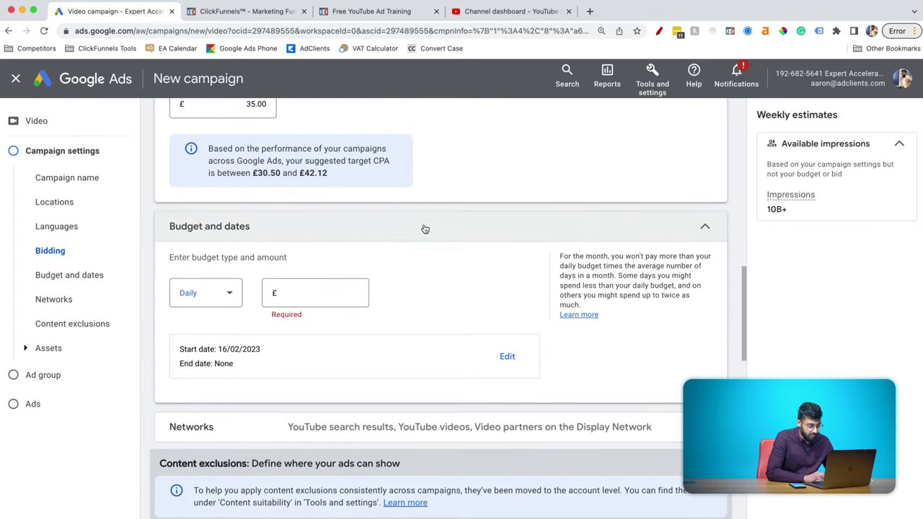
left_click(345, 293)
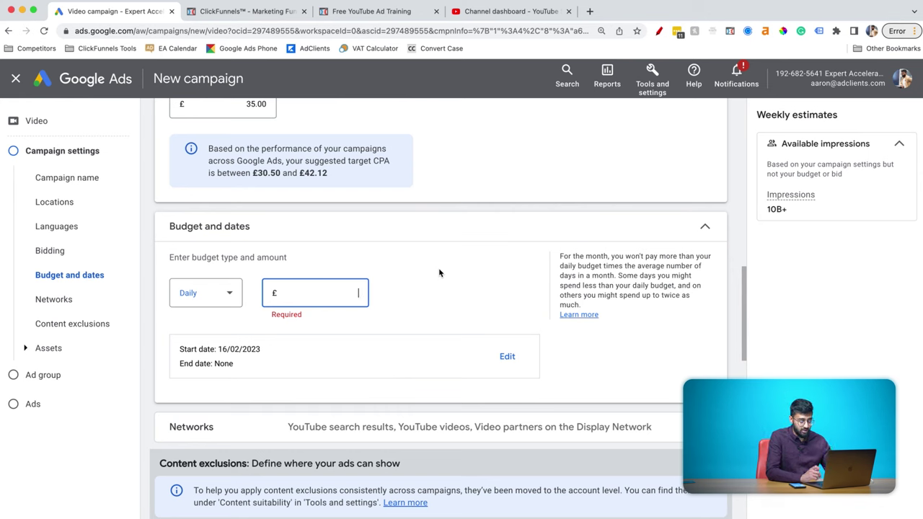
type("5")
left_click(469, 272)
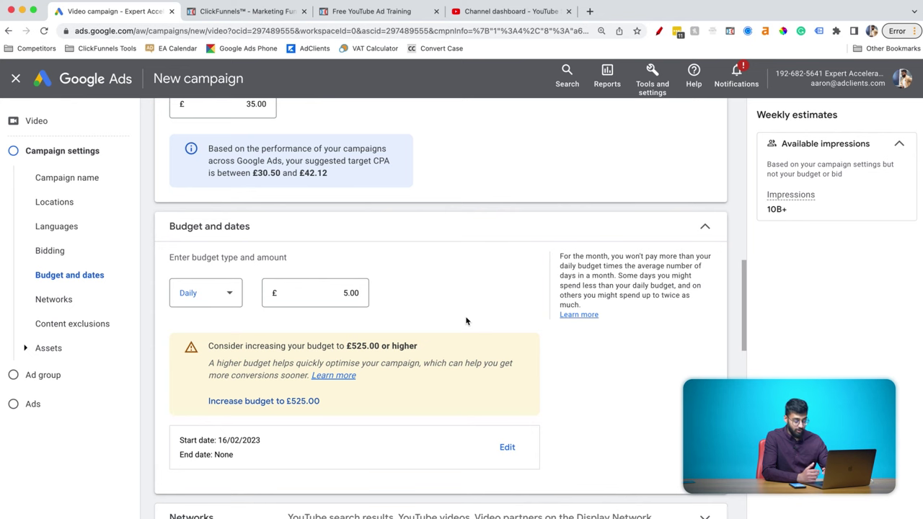
Step: Look over the networks, content exclusions and sitelink asset settings below the budget
scroll(584, 302, "down", 5)
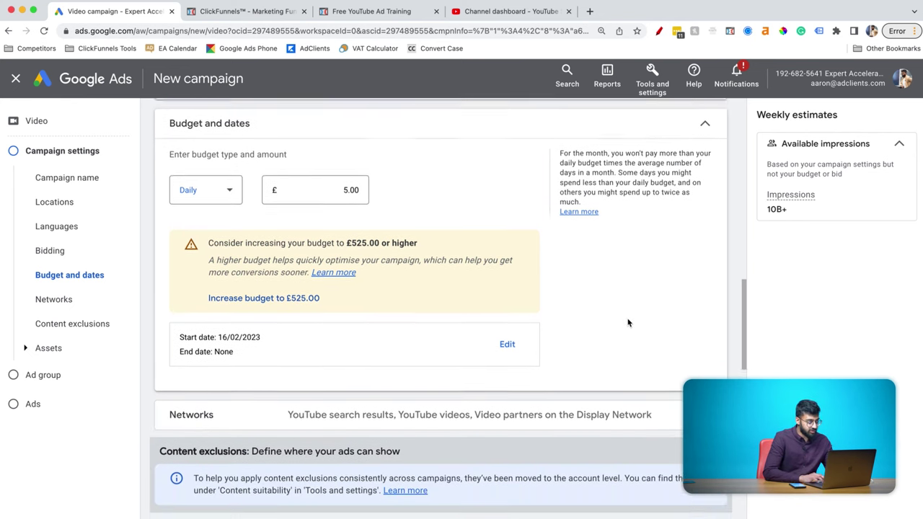
scroll(637, 223, "down", 4)
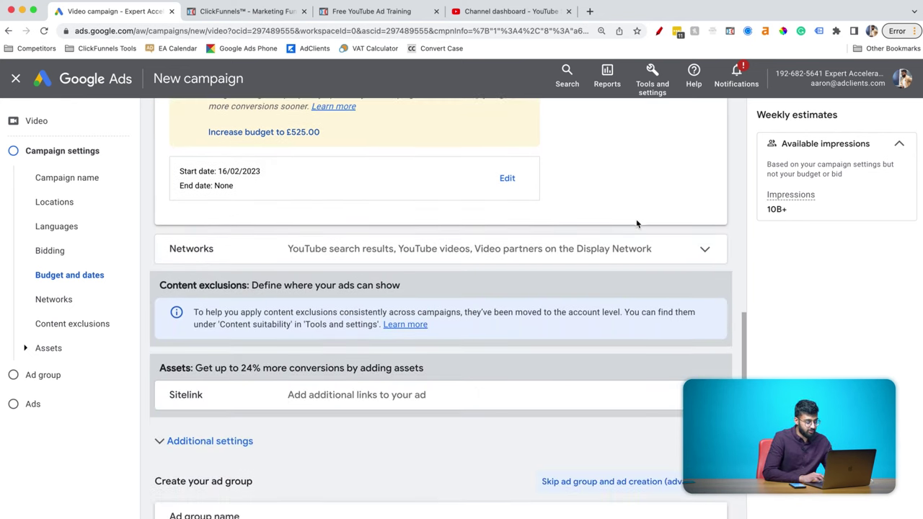
scroll(463, 357, "down", 1)
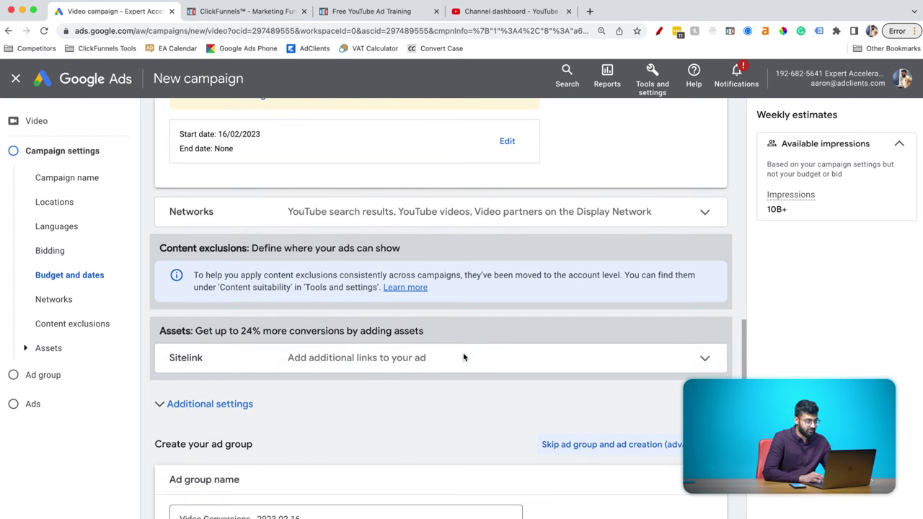
scroll(373, 324, "down", 2)
left_click_drag(194, 266, 362, 266)
left_click(362, 268)
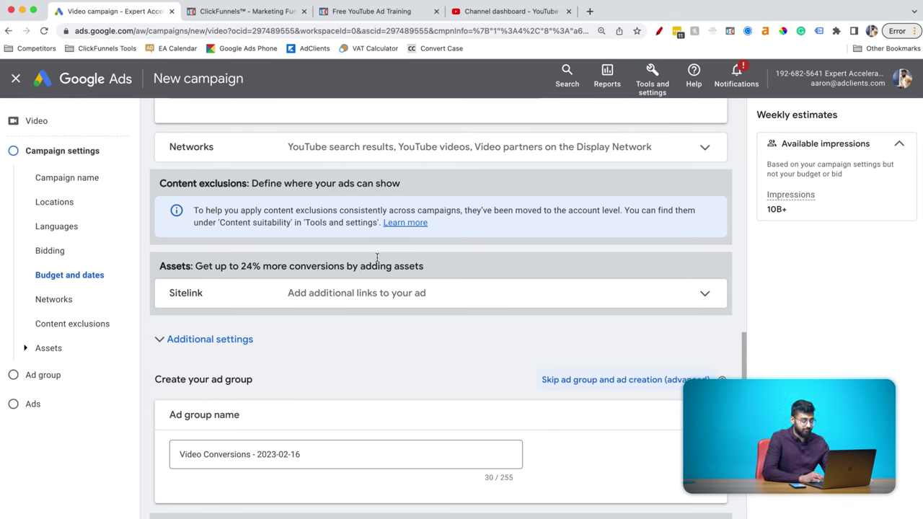
scroll(356, 258, "down", 1)
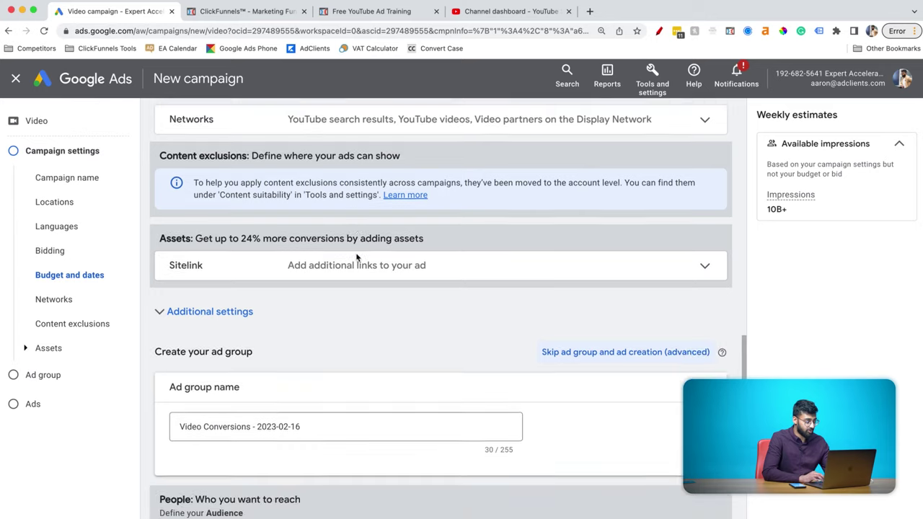
Step: In the additional settings, set specific device targeting to computers and mobile phones only, excluding tablets and TV screens
left_click(279, 319)
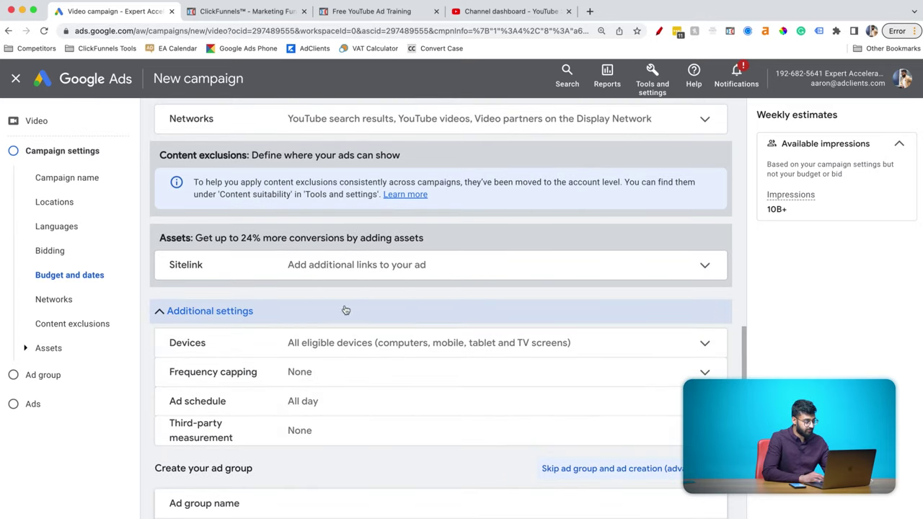
left_click(220, 346)
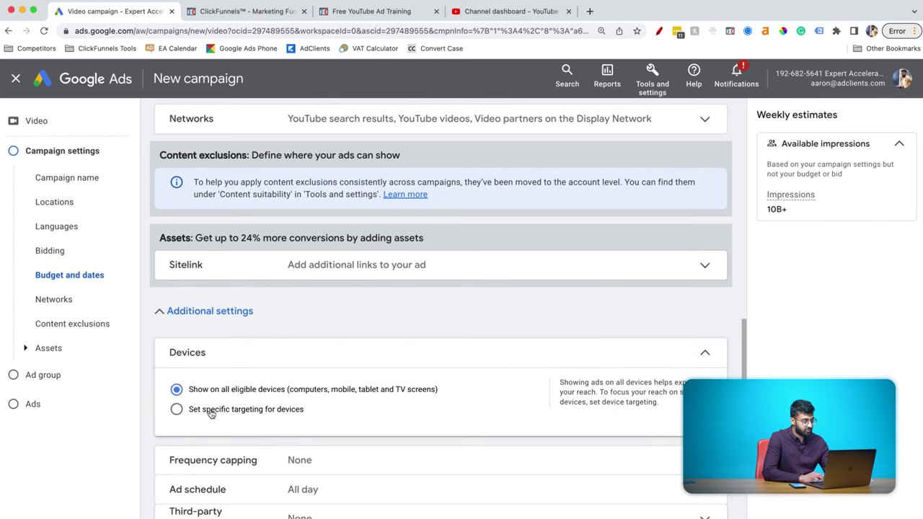
left_click(210, 411)
scroll(324, 411, "down", 2)
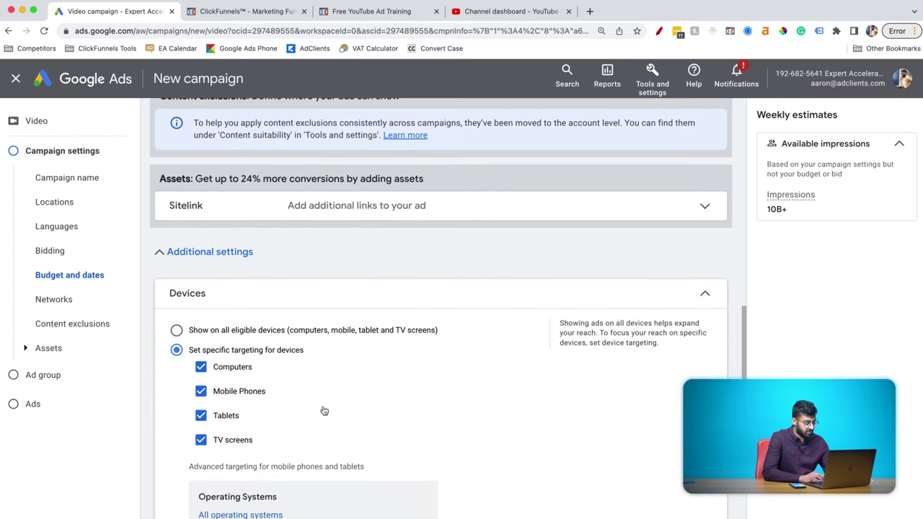
left_click(225, 416)
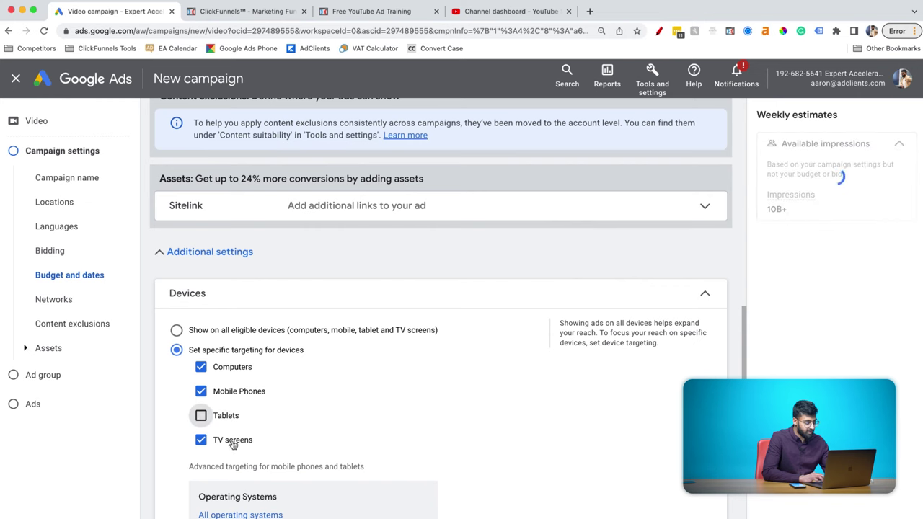
left_click(233, 441)
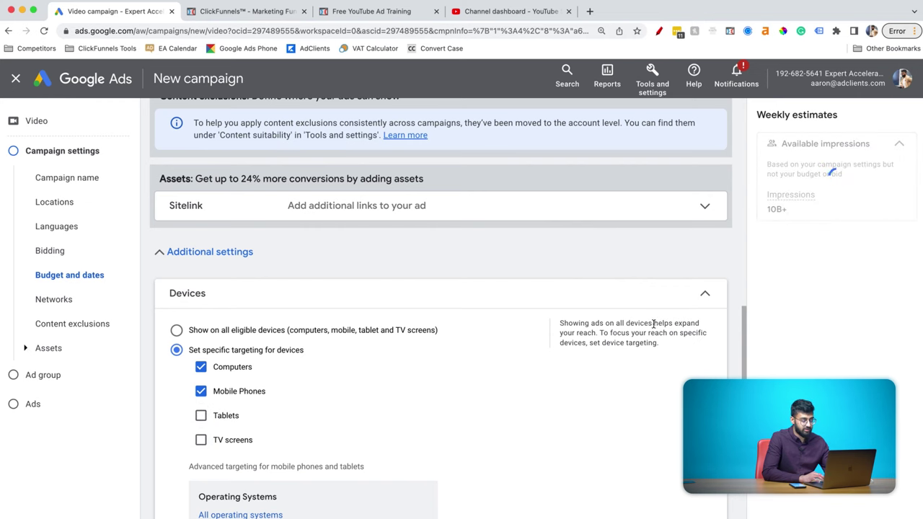
scroll(653, 324, "down", 2)
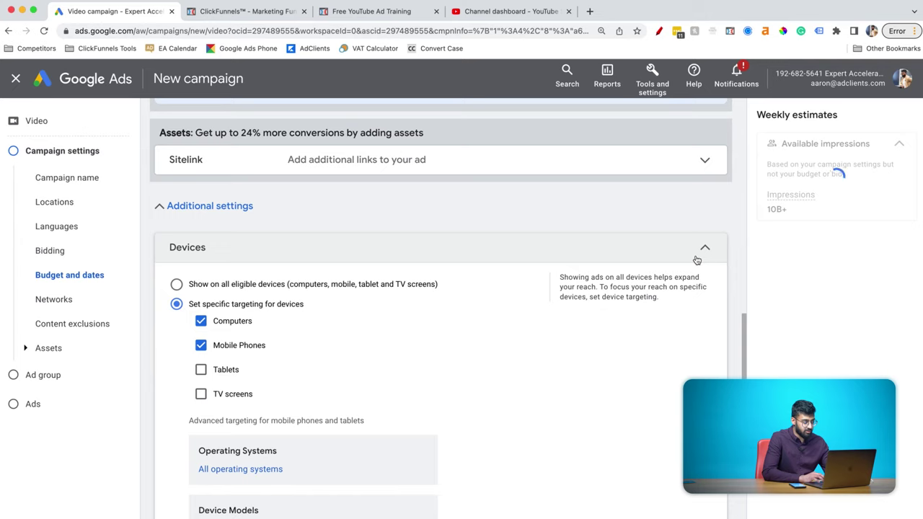
Step: Collapse the device targeting settings and rename the ad group as "Weight Loss - CGA"
left_click(697, 259)
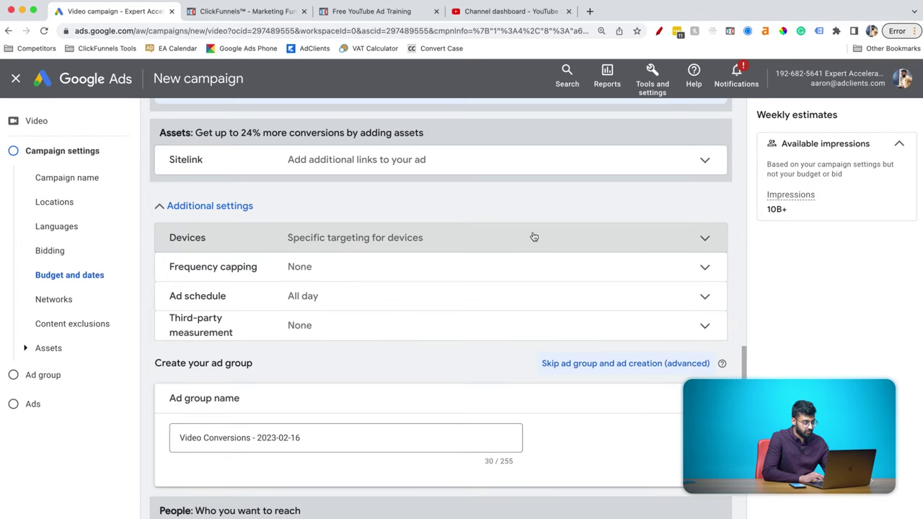
scroll(534, 237, "down", 1)
scroll(534, 236, "down", 1)
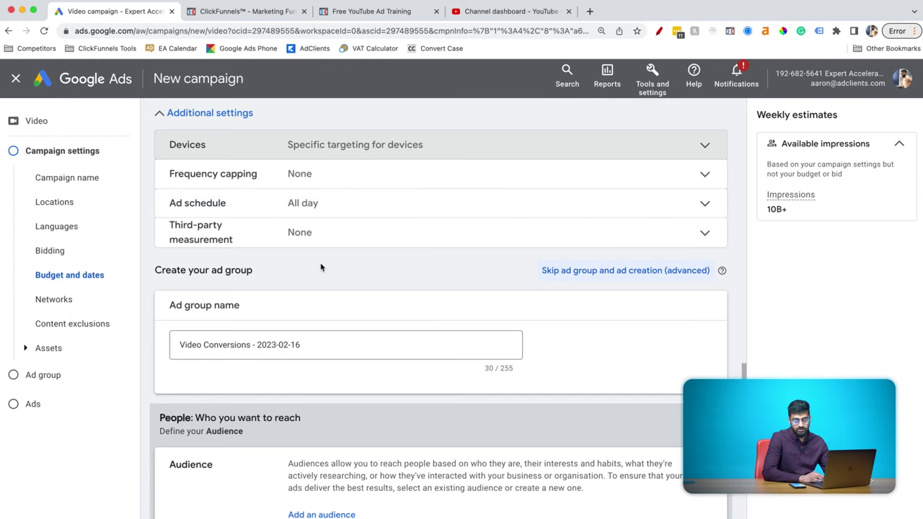
scroll(321, 268, "down", 1)
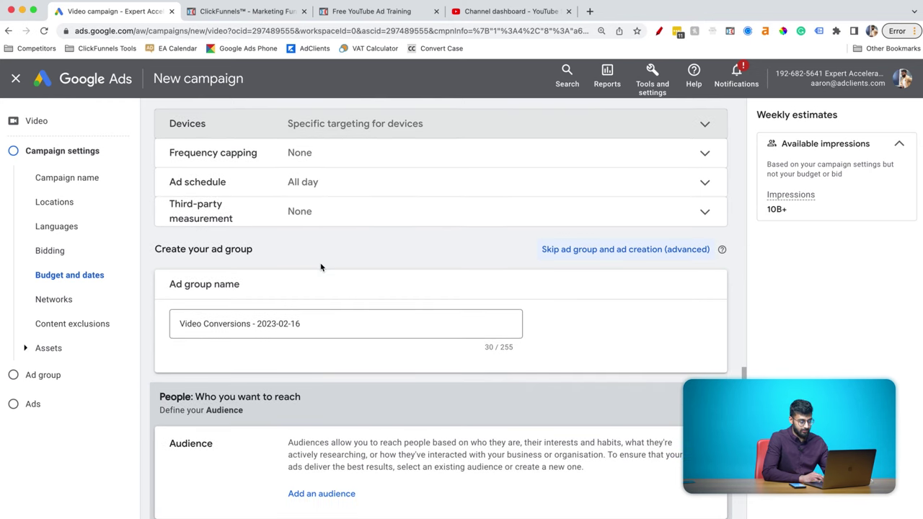
scroll(329, 274, "down", 2)
left_click(266, 284)
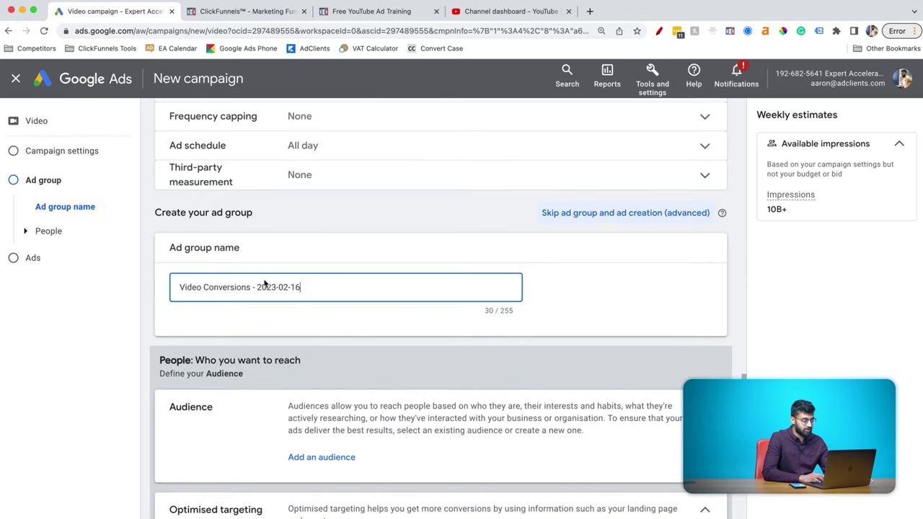
triple_click(232, 287)
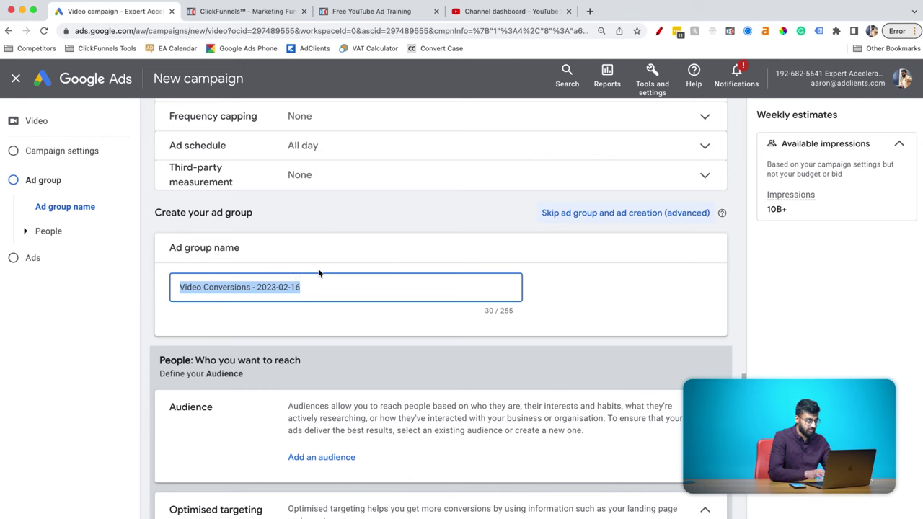
type("Weight")
type("Loss ")
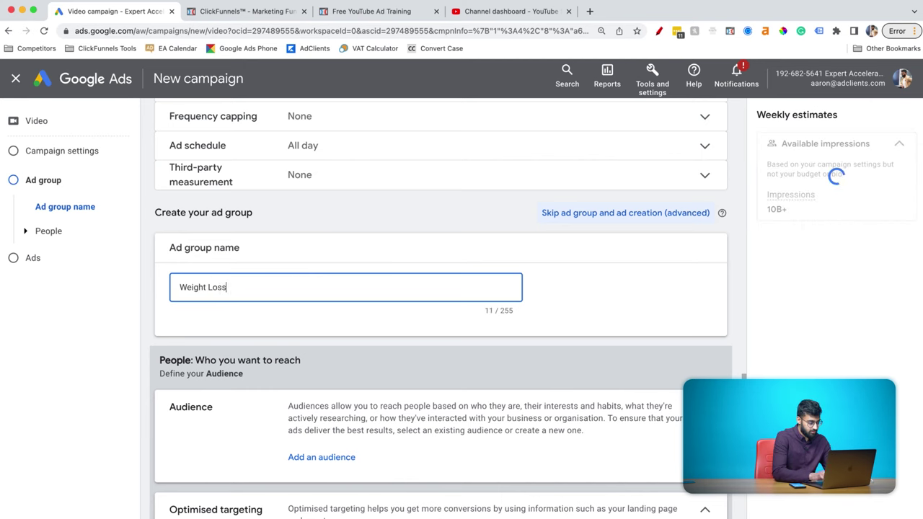
type("- CGA")
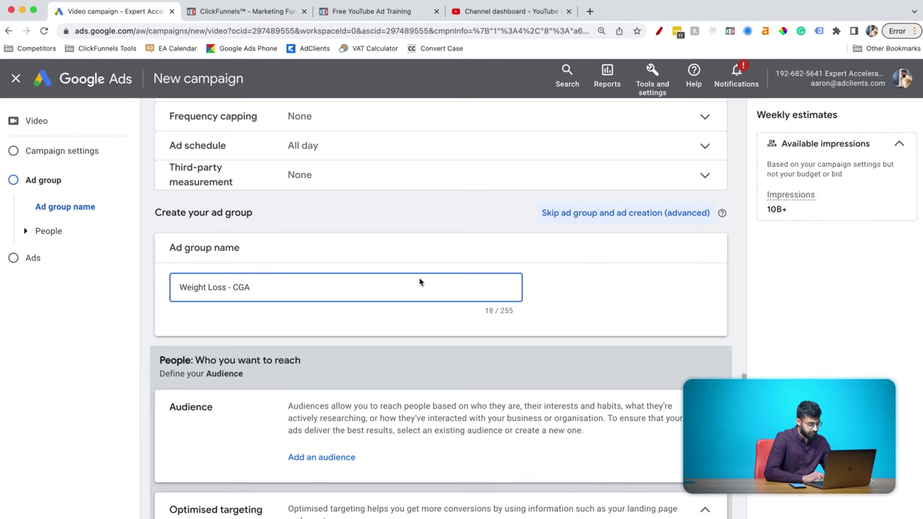
scroll(462, 293, "down", 1)
key("BackSpace")
Step: Create a new audience for the ad group and name it "Weight Loss - CGA"
scroll(387, 240, "down", 1)
scroll(516, 239, "down", 1)
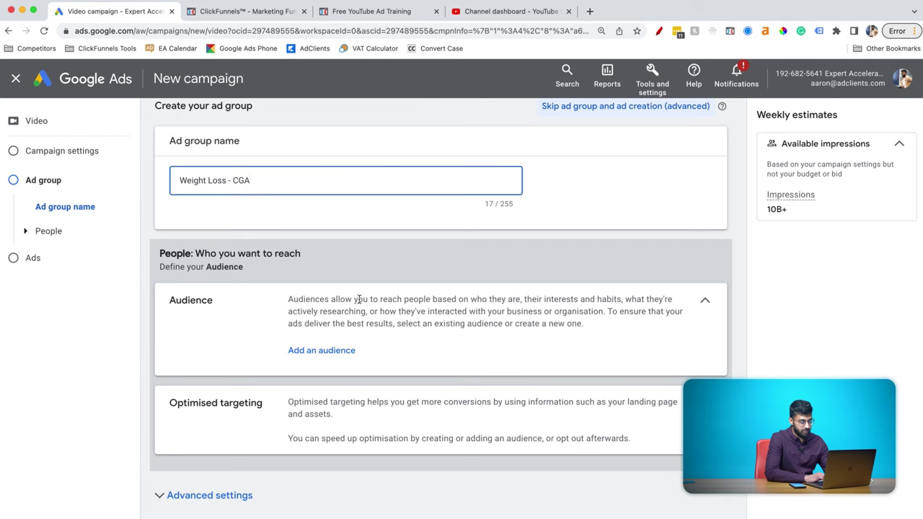
left_click(317, 351)
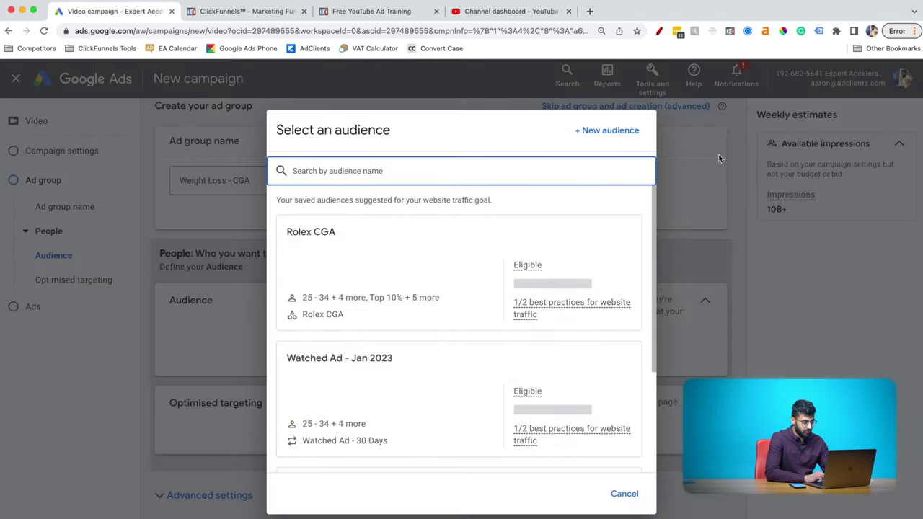
left_click(607, 140)
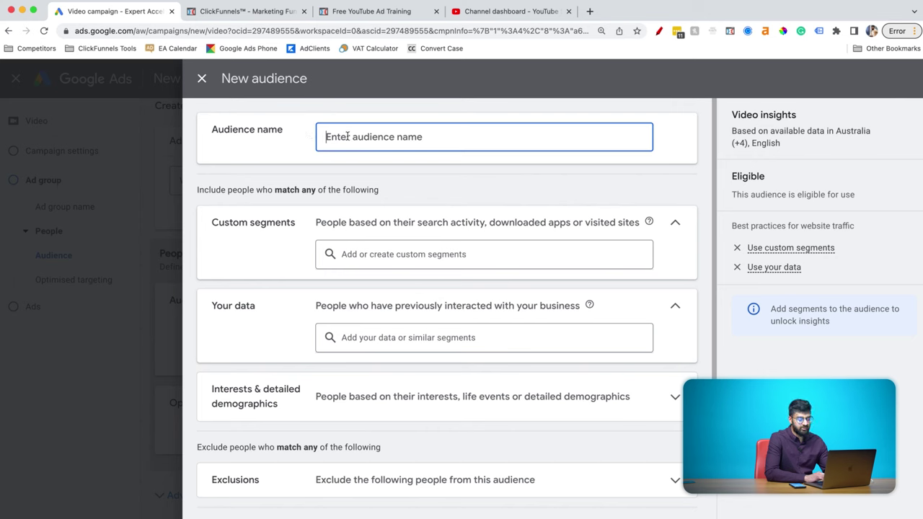
type("Weight")
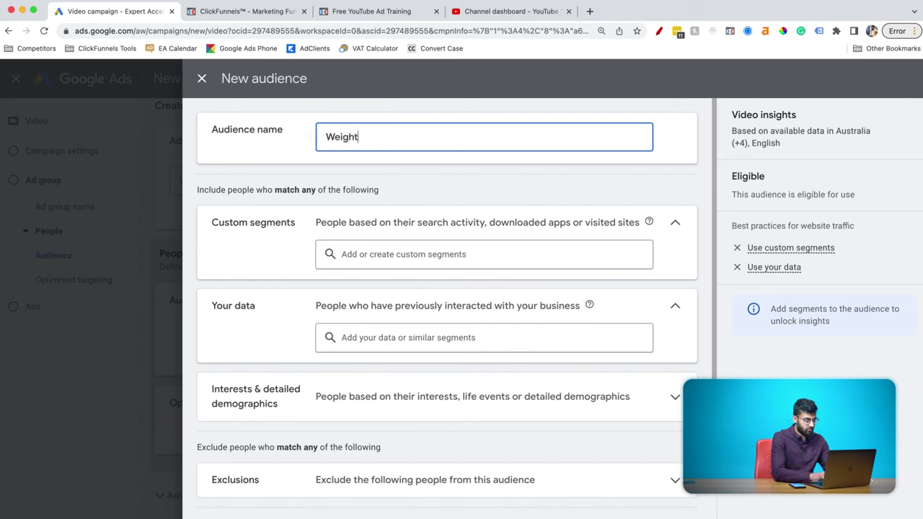
type("Loss  Lo")
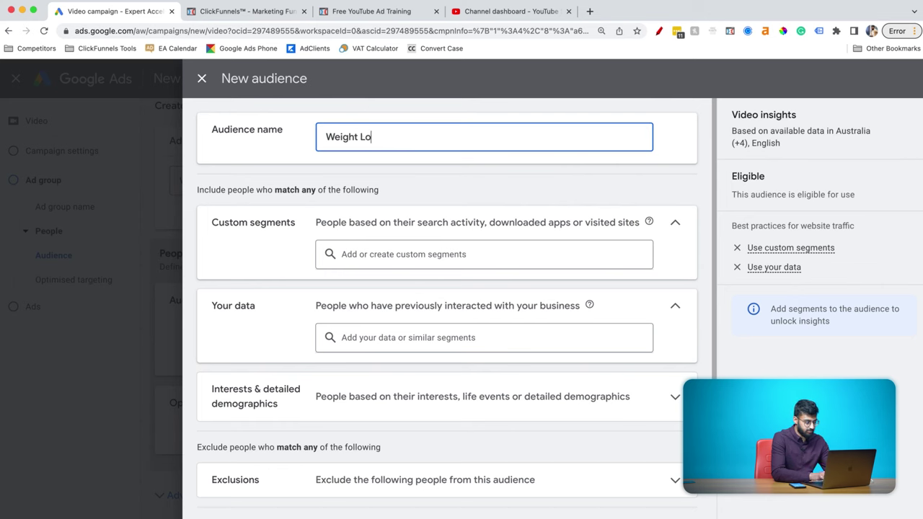
type("ss - CGA")
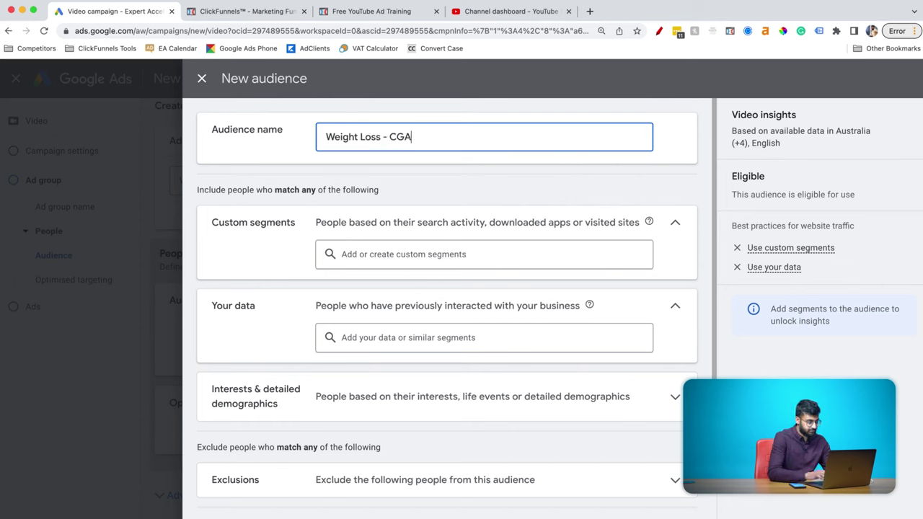
scroll(380, 163, "down", 1)
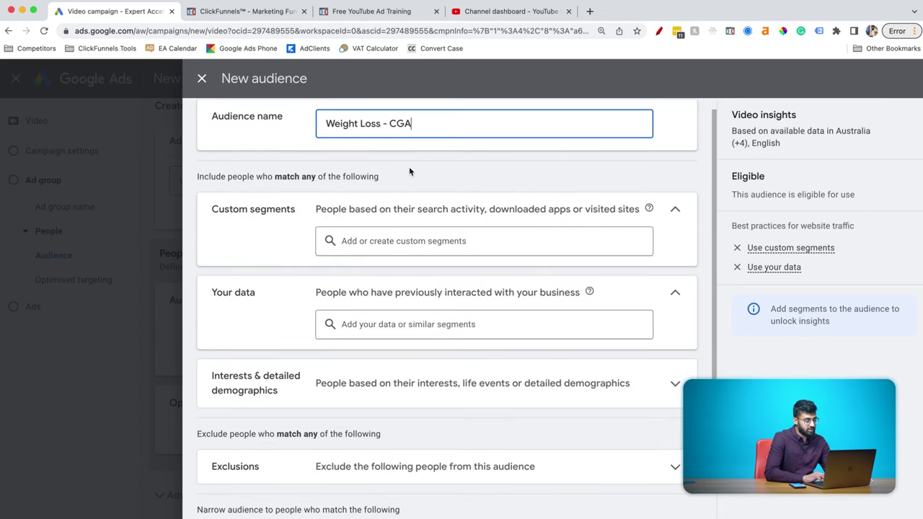
Step: Start a new custom segment named "Weight Loss - CGA" that includes people who searched for any of the given terms on Google
left_click(355, 243)
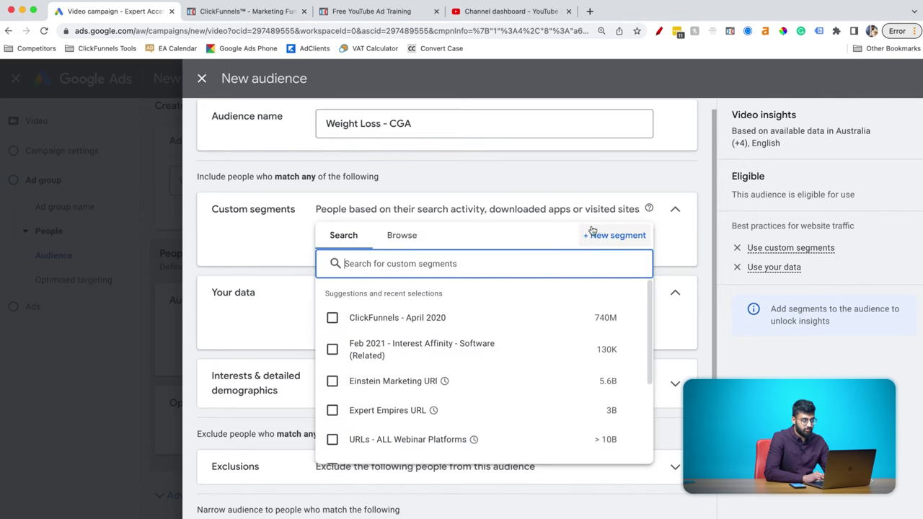
left_click(610, 243)
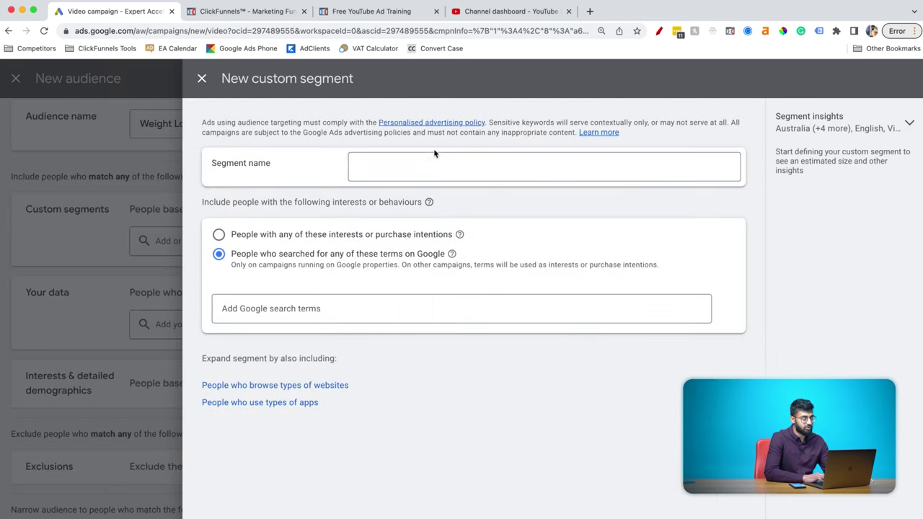
left_click(369, 165)
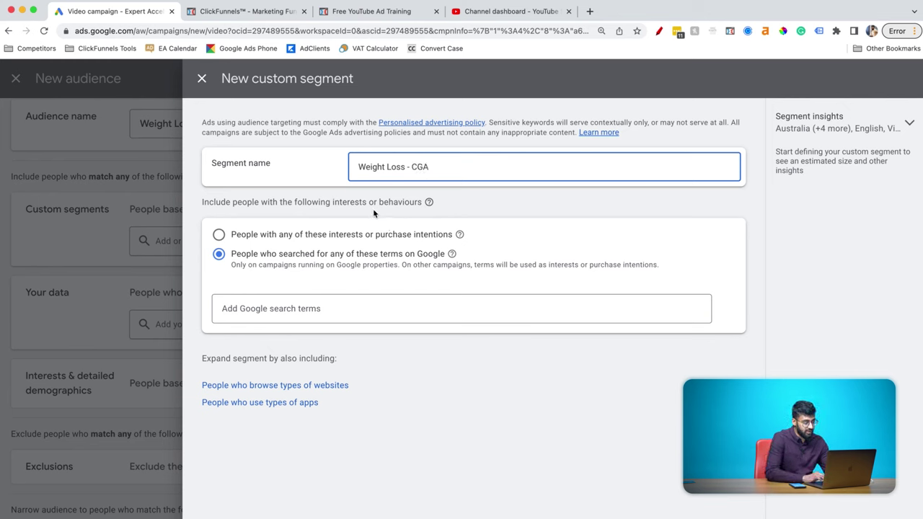
left_click(261, 235)
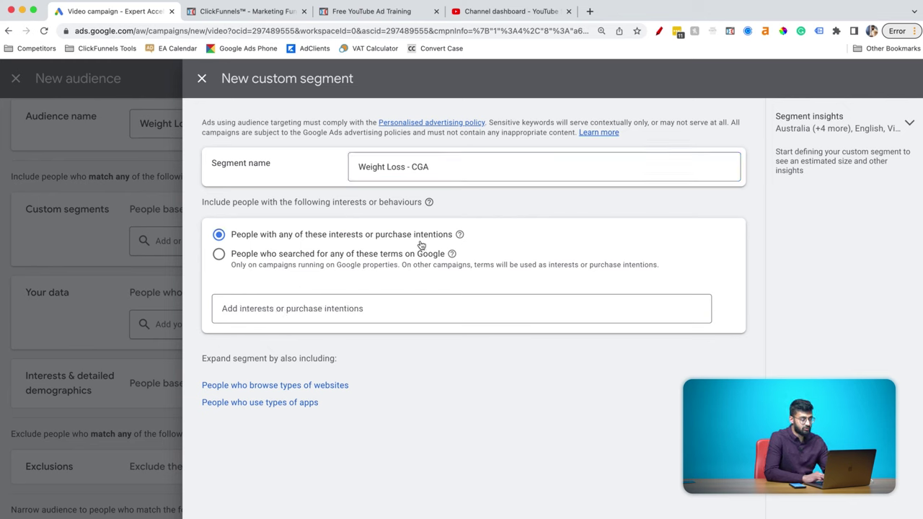
left_click(305, 259)
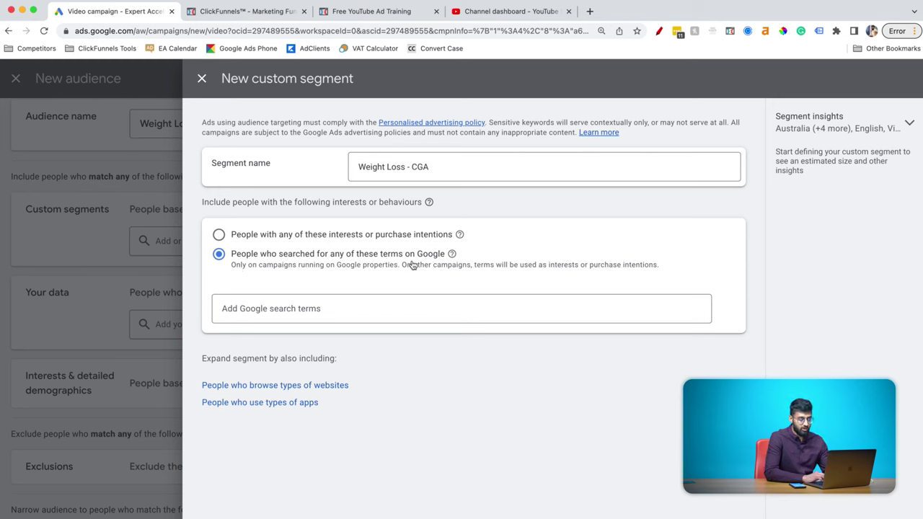
Step: Copy the phrases from "How to lose weight in my belly" to "Exercises for weight loss" in the text notes into the segment's Google search terms
left_click(311, 307)
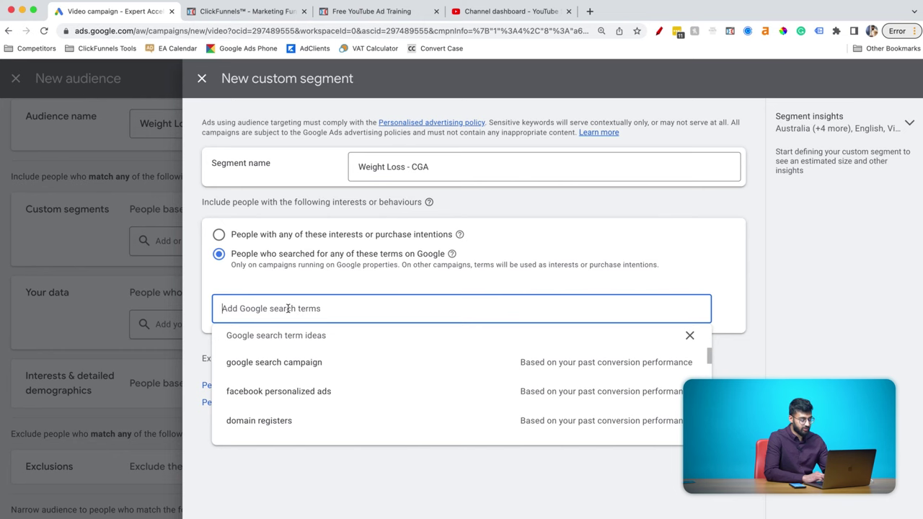
key("super+Tab")
left_click_drag(186, 191, 41, 129)
key("super+c")
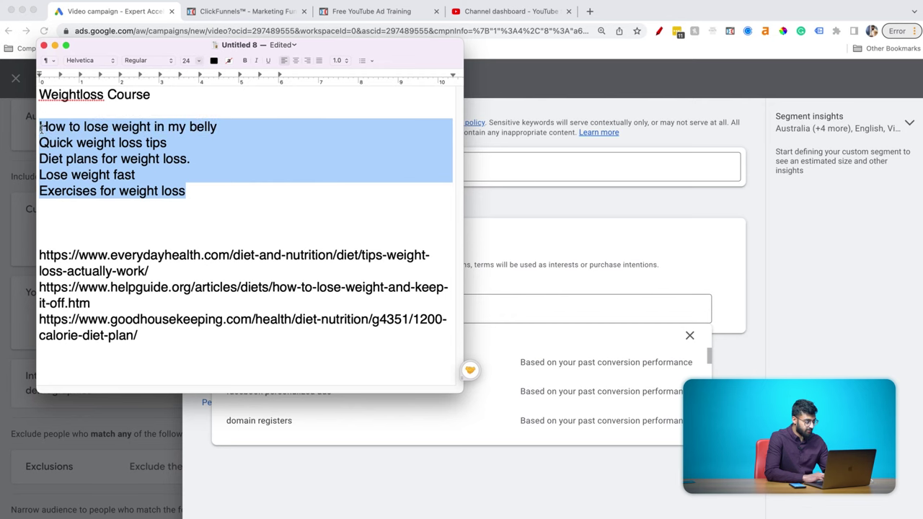
left_click(499, 311)
left_click(405, 318)
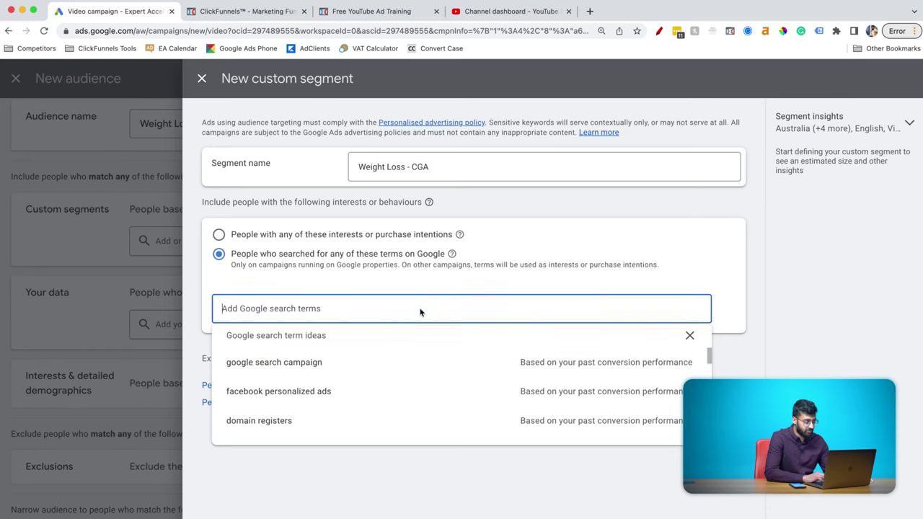
key("super+v")
left_click(749, 289)
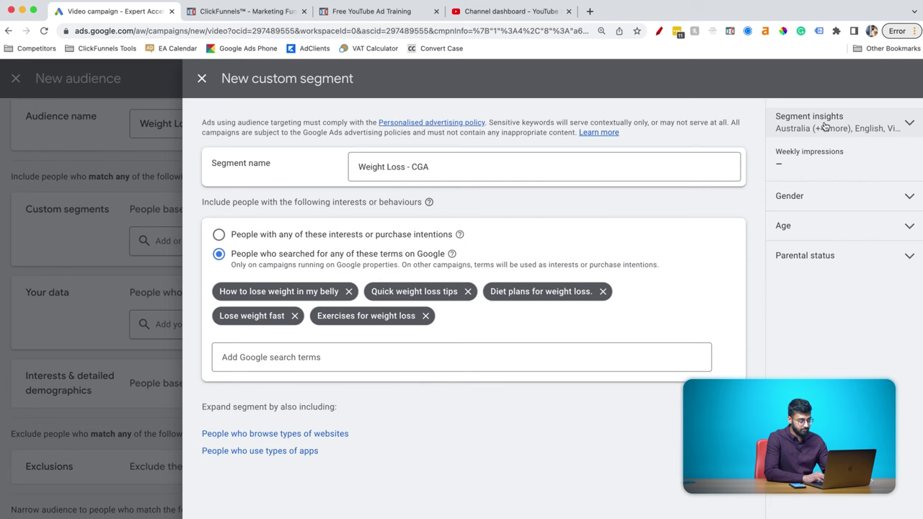
Step: Remove all the search terms from the custom segment and rename it "Weight Loss - URL"
left_click(348, 291)
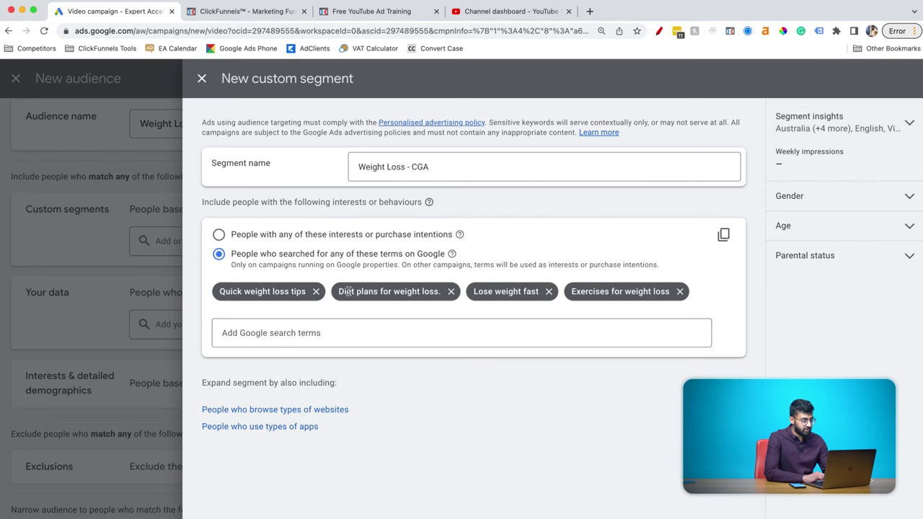
left_click(315, 291)
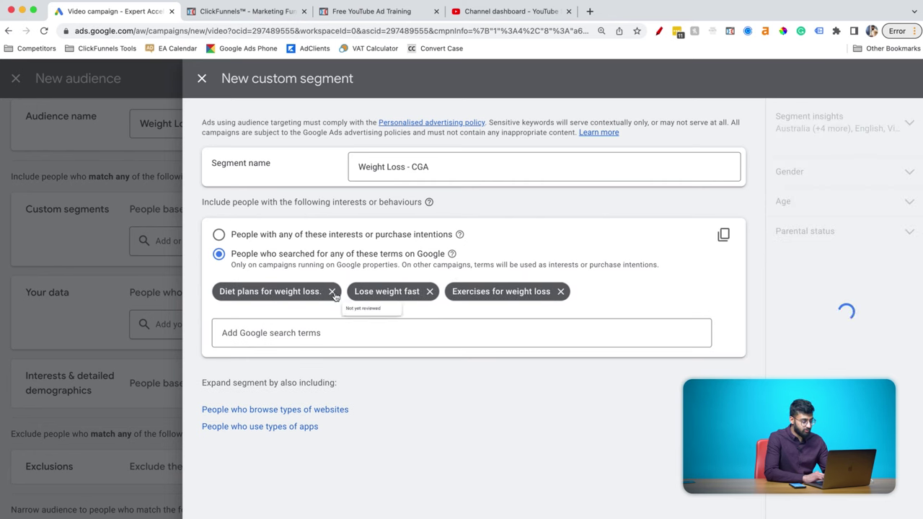
left_click(332, 291)
left_click(293, 291)
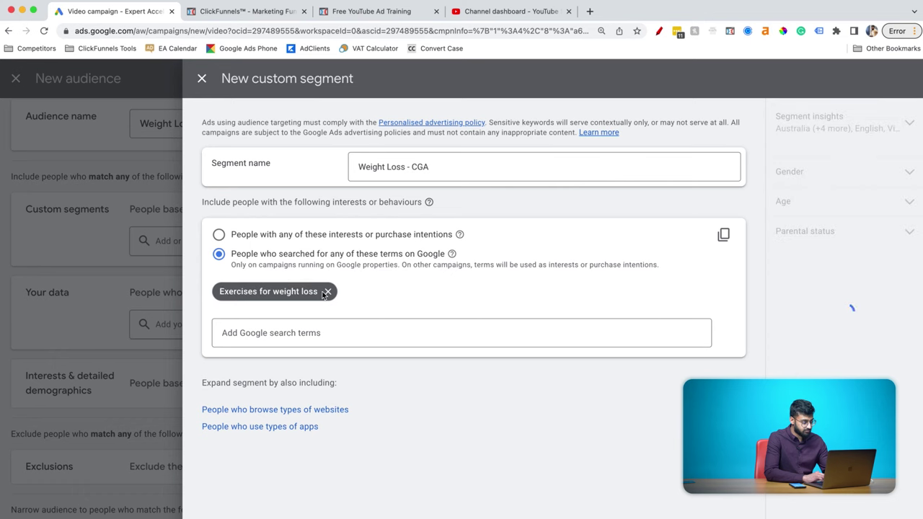
left_click(326, 292)
left_click(418, 166)
double_click(419, 167)
type("URL")
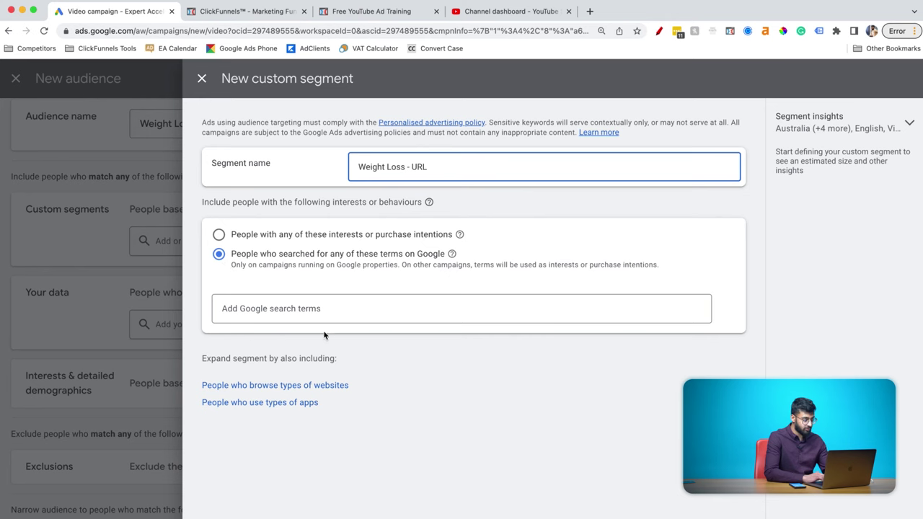
Step: Expand the segment with people who browse similar websites, using the everydayhealth.com, helpguide.org and goodhousekeeping.com article URLs copied from the notes
left_click(319, 387)
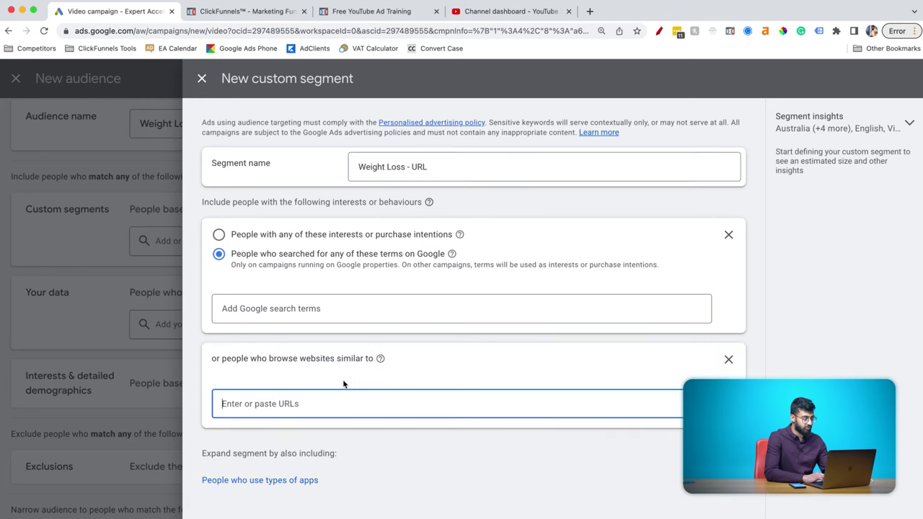
key("super+Tab")
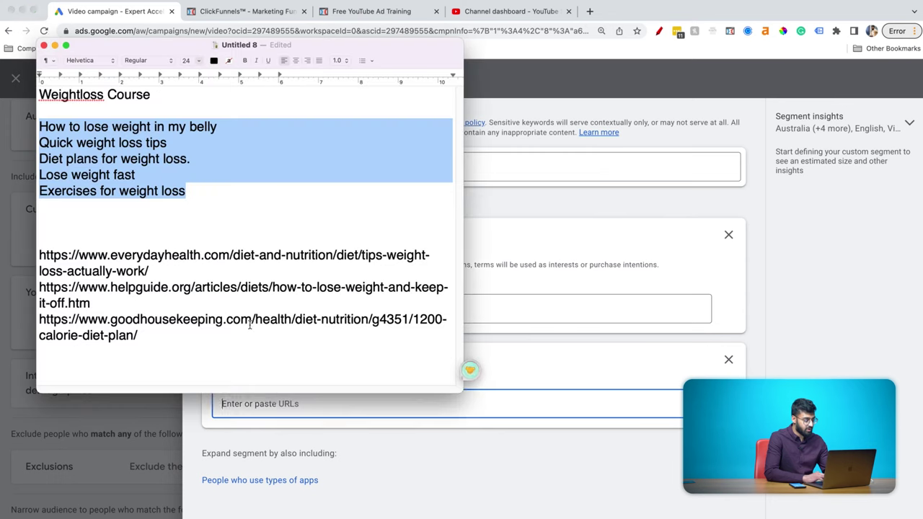
left_click(137, 338)
left_click_drag(137, 338, 41, 256)
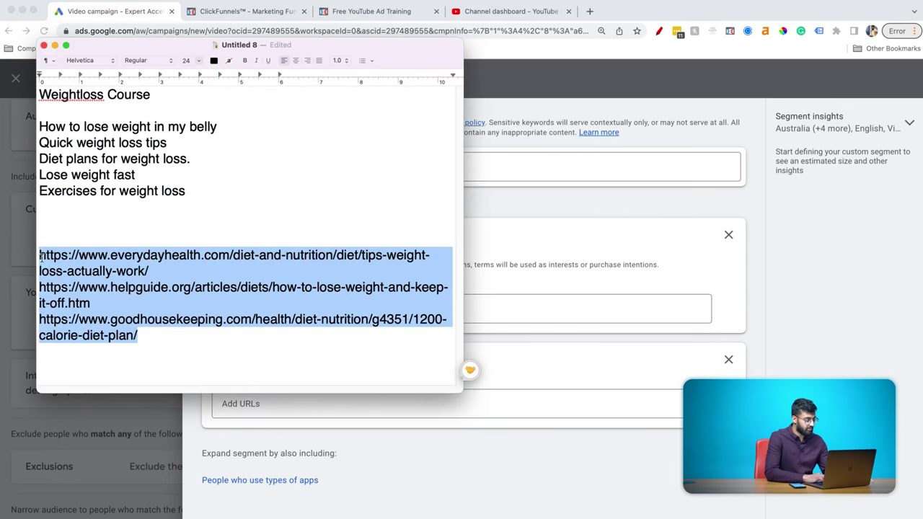
left_click(552, 409)
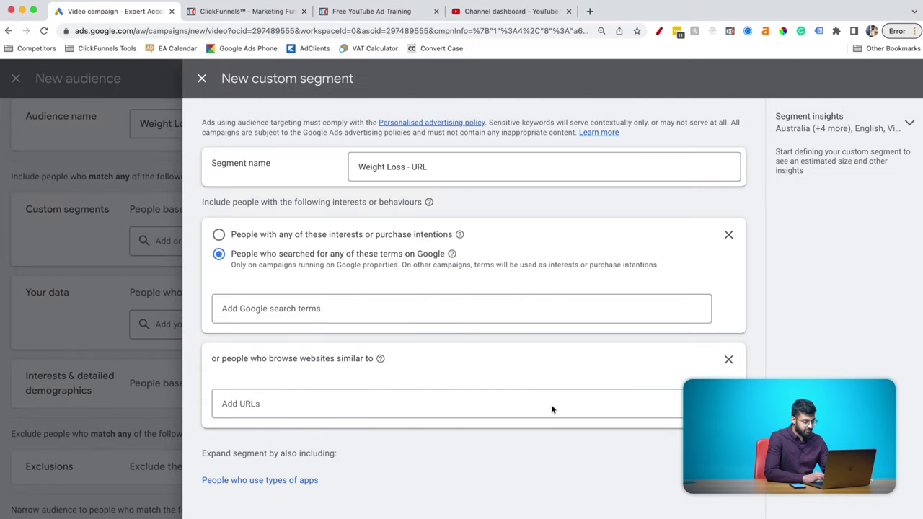
left_click(315, 405)
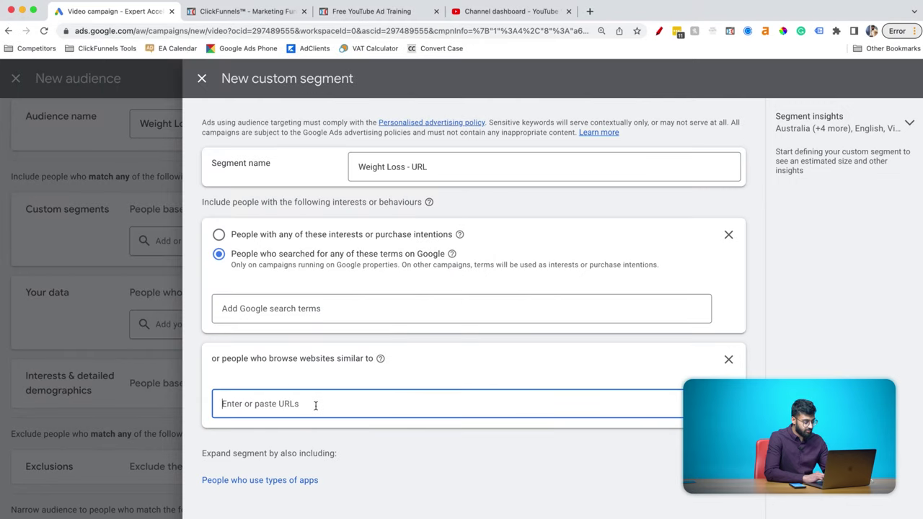
type("www.everydayhealth.com/diet-and-nutrition/diet/tips-weight-loss-actually-work/ www.helpguide.org/articles/diets/how-to-lose-weight-and-keep-it-off.htm www.goodhousekeeping.com/health/diet-nutrition/g4351/1200-calorie-diet-plan/")
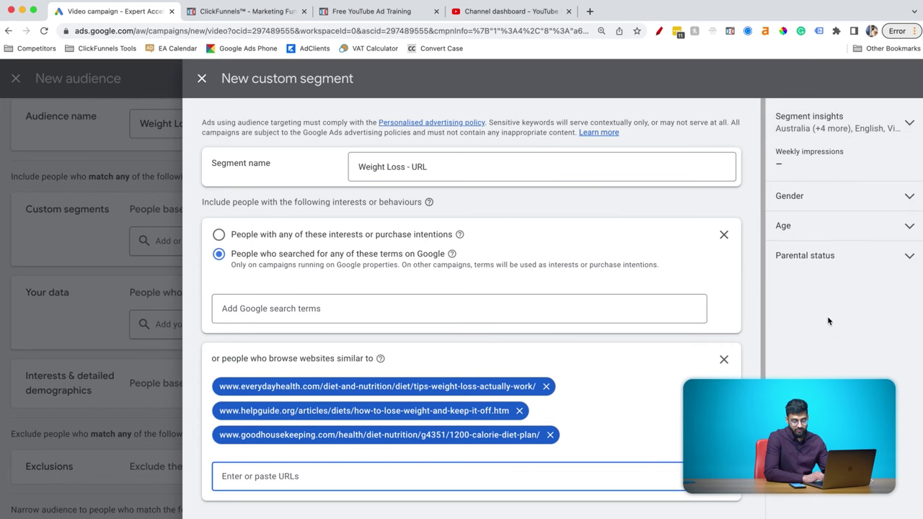
Step: Remove all websites from the custom segment and rename it back to "Weight Loss - CGA"
left_click(724, 359)
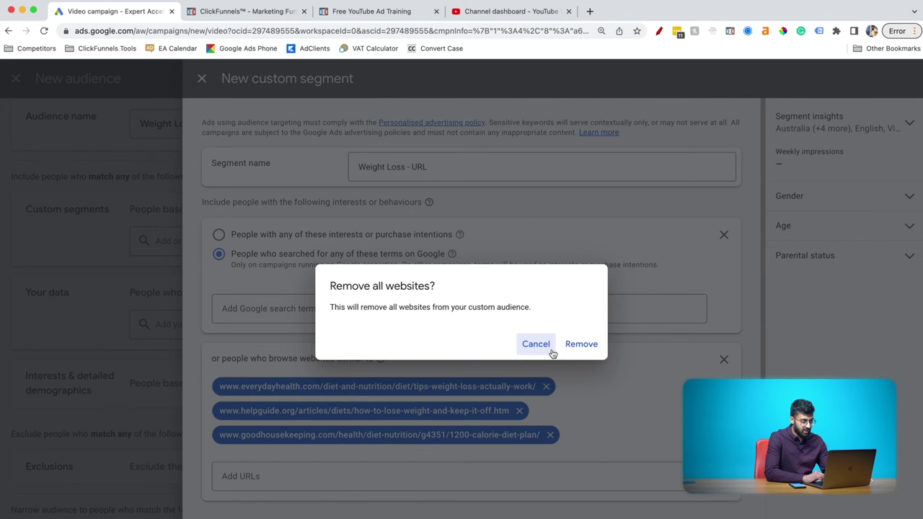
left_click(581, 347)
double_click(418, 166)
type("CGA")
Step: Copy the weight loss search phrases from the text notes into the custom segment's Google search terms and save the segment
left_click(303, 308)
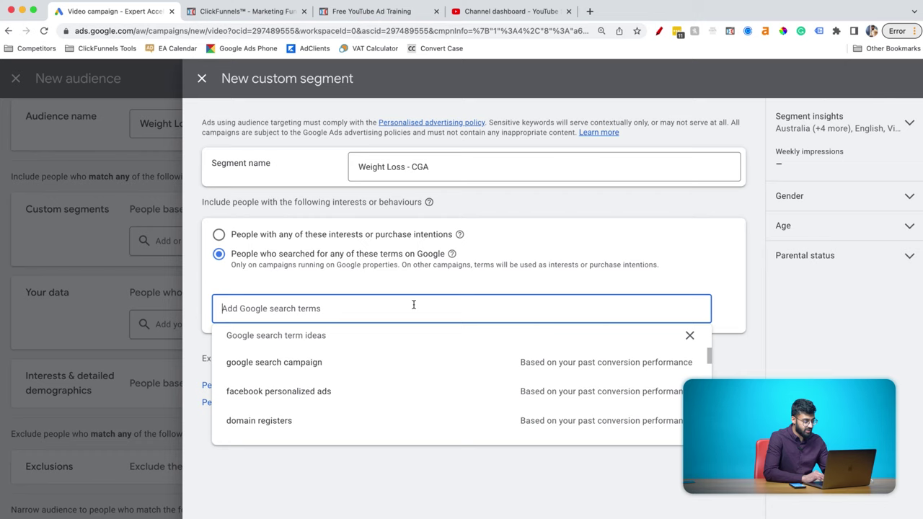
key("super+Tab")
left_click_drag(186, 191, 40, 125)
key("super+c")
key("super+Tab")
left_click(238, 306)
key("super+v")
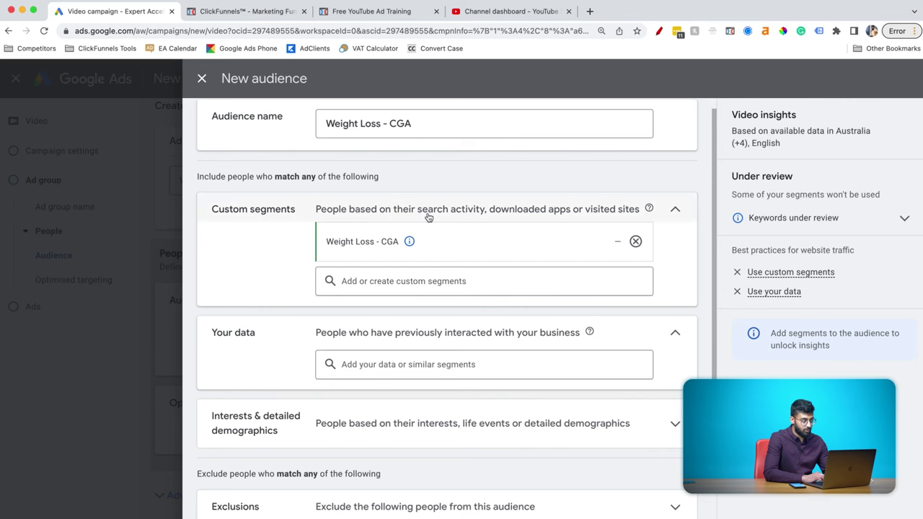
Step: Expand the new audience's demographics settings
scroll(425, 220, "down", 1)
scroll(539, 218, "down", 2)
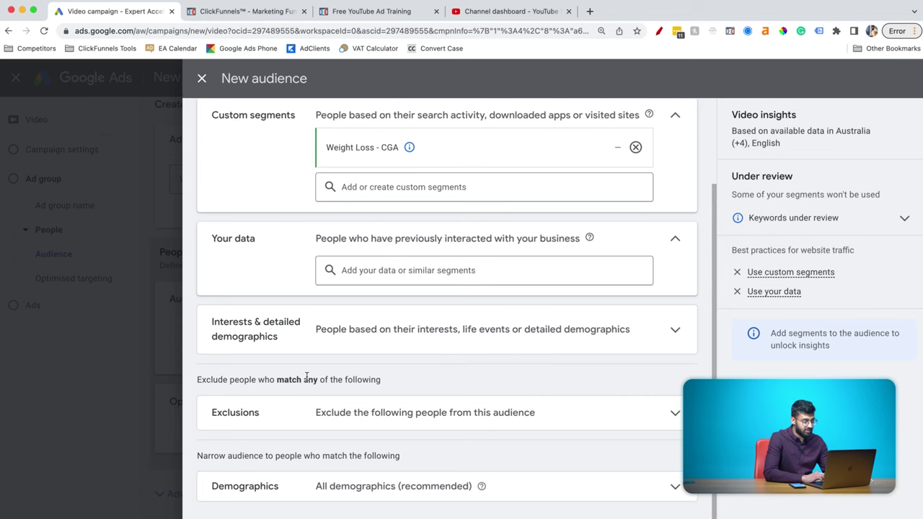
left_click(370, 486)
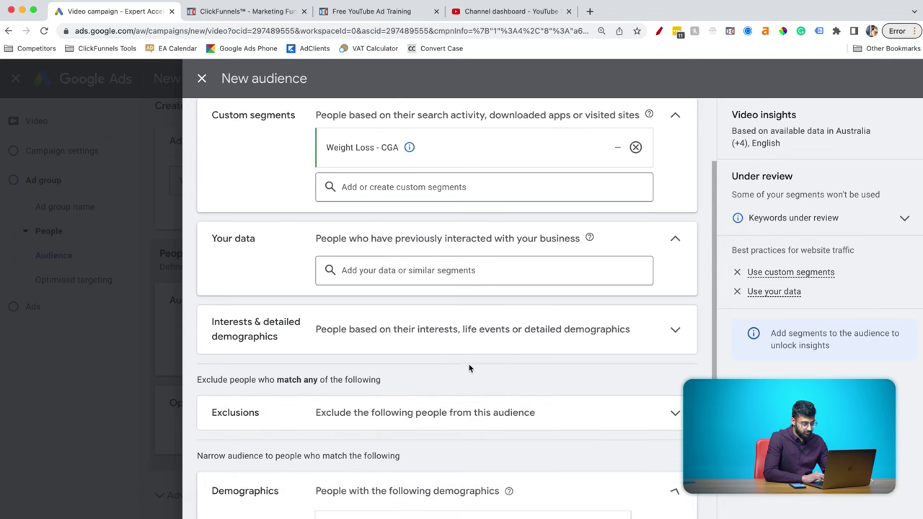
scroll(514, 297, "down", 5)
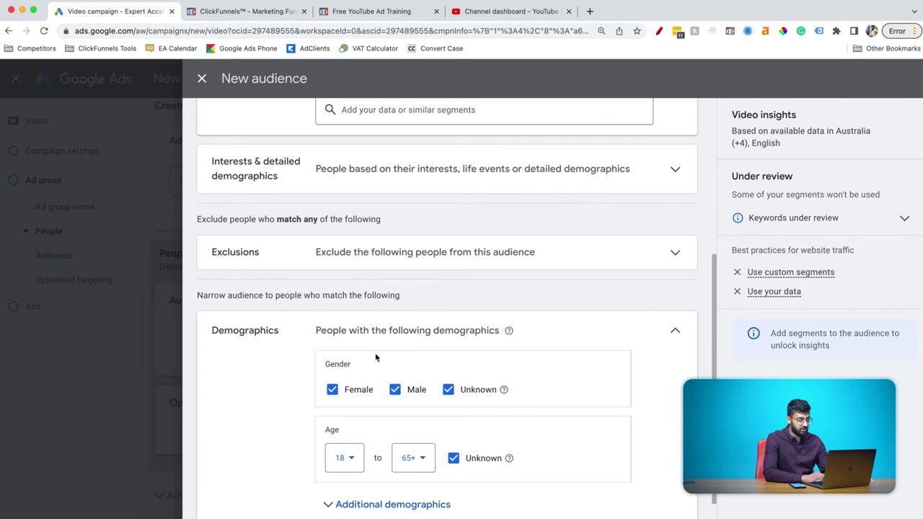
Step: Try restricting the audience's gender to male only, and to female only
left_click(332, 390)
left_click(468, 389)
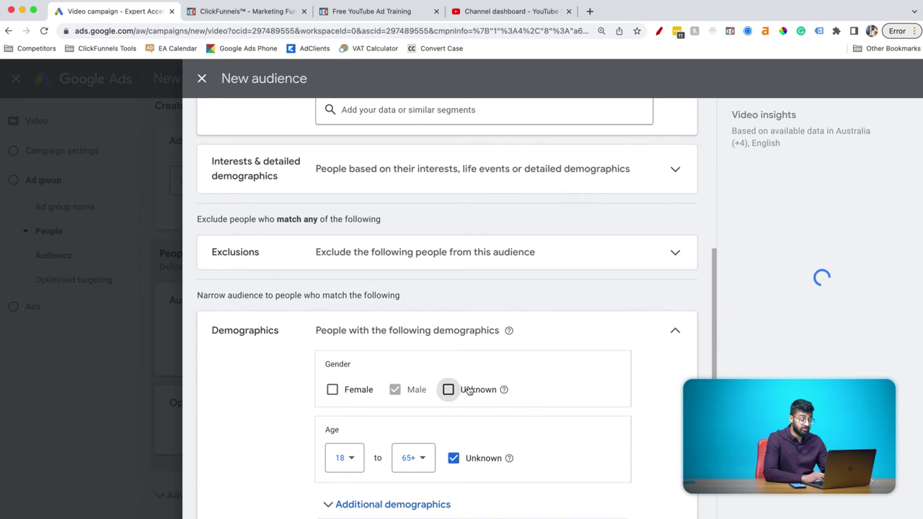
left_click(333, 389)
left_click(449, 390)
left_click(408, 392)
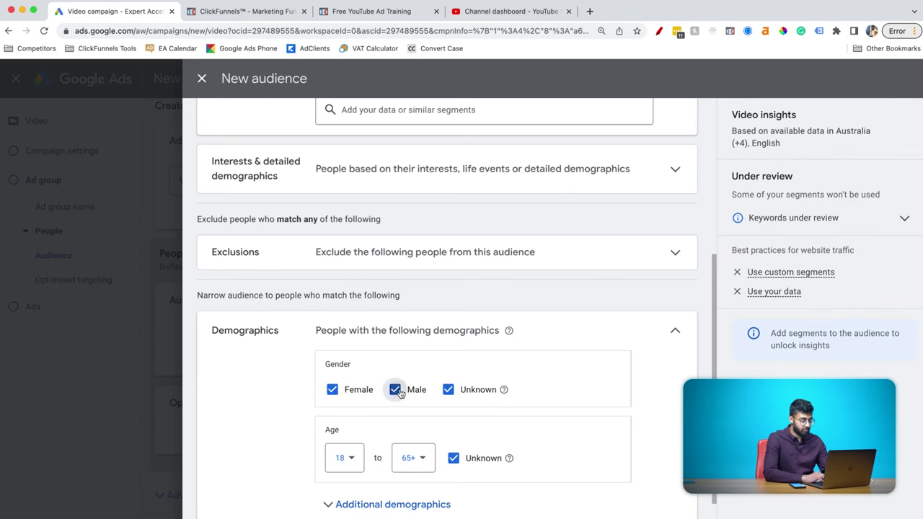
left_click(462, 391)
left_click(404, 390)
left_click(465, 390)
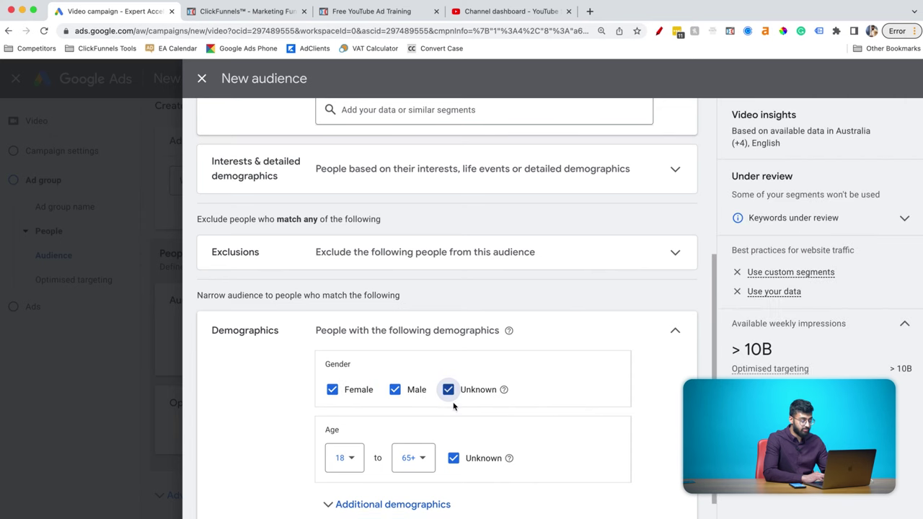
Step: Set the audience's age range to 25 to 65+ and exclude people of unknown age
left_click(349, 464)
left_click(349, 330)
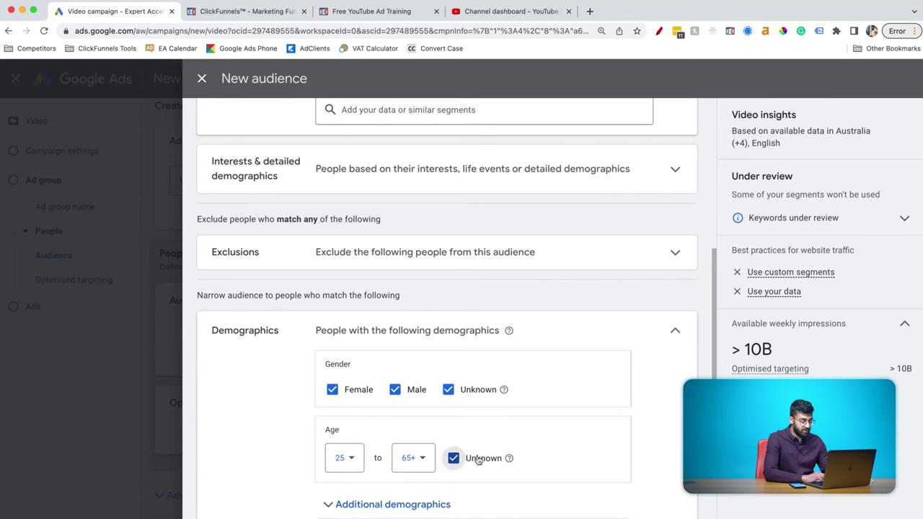
left_click(453, 458)
scroll(579, 432, "down", 1)
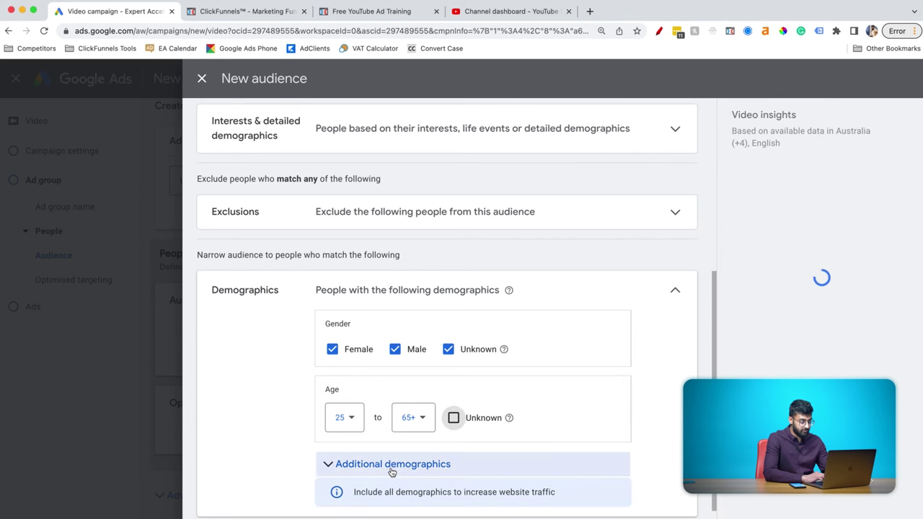
Step: Show the additional demographics, narrow household income to Top 10% to 50%, and save the audience
left_click(392, 464)
scroll(505, 350, "down", 5)
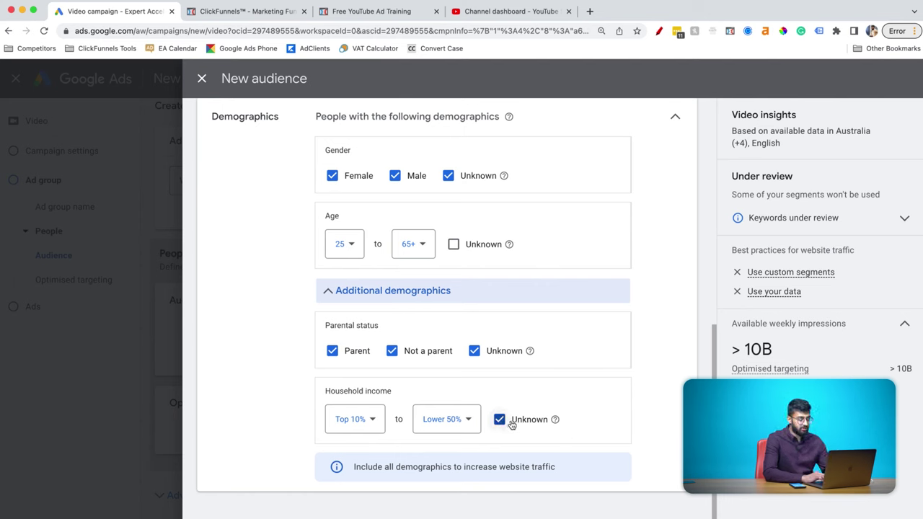
left_click(455, 420)
left_click(435, 380)
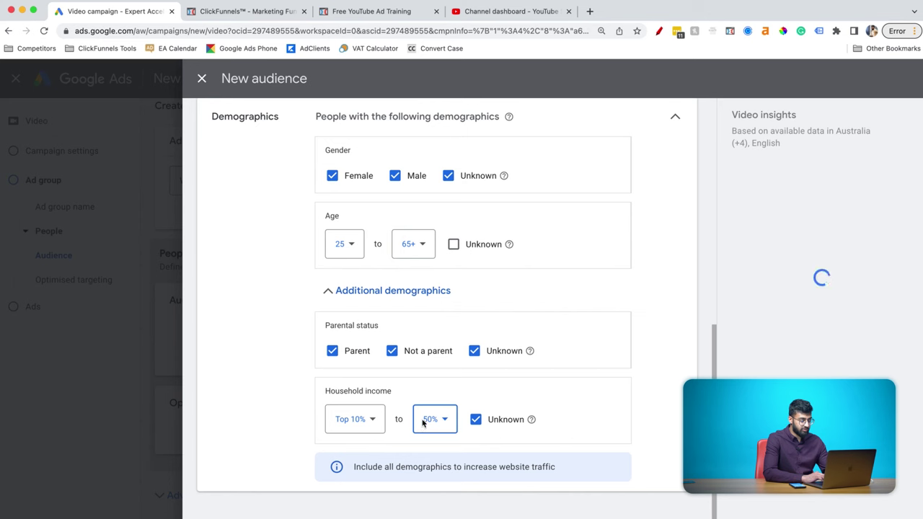
left_click(372, 426)
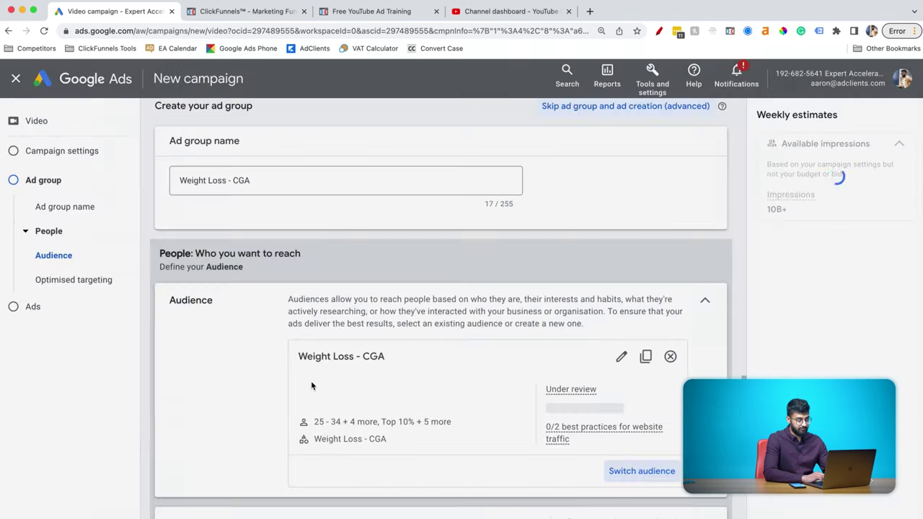
Step: Turn off optimised targeting for the ad group
scroll(297, 295, "down", 5)
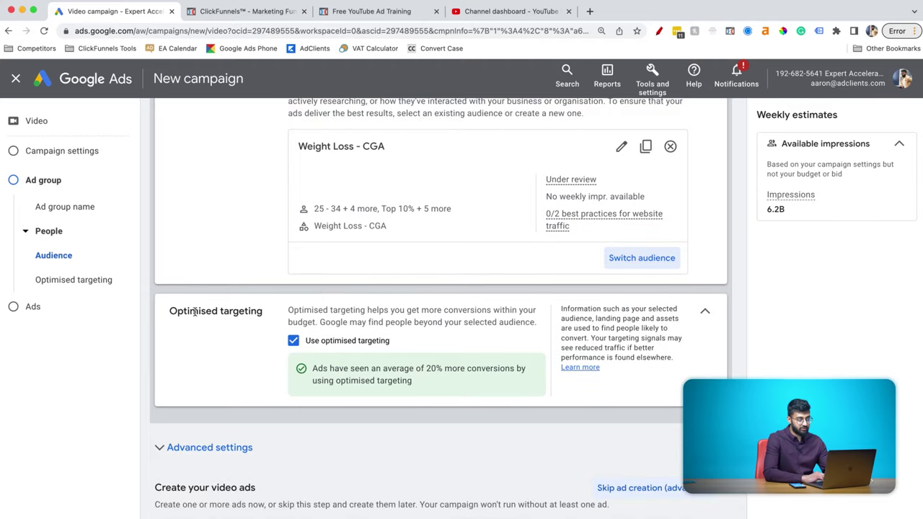
left_click(319, 341)
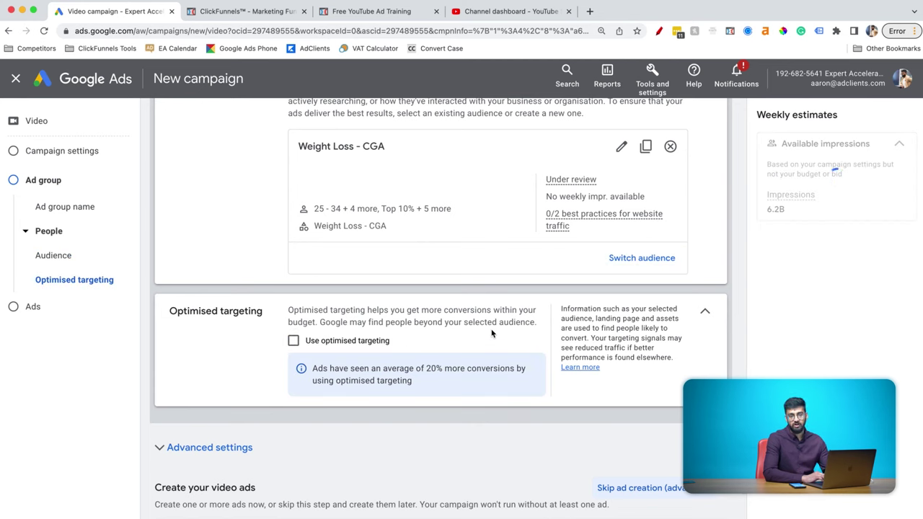
scroll(501, 295, "down", 1)
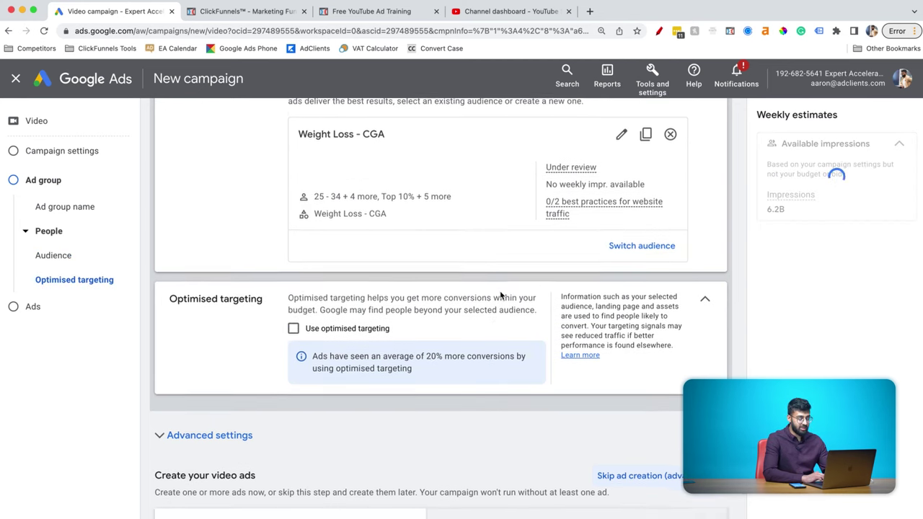
scroll(501, 295, "down", 5)
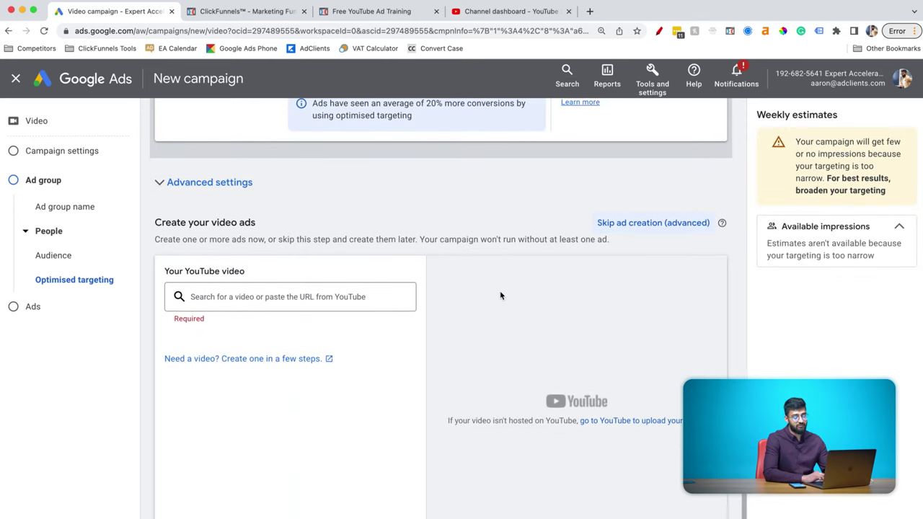
scroll(500, 295, "down", 1)
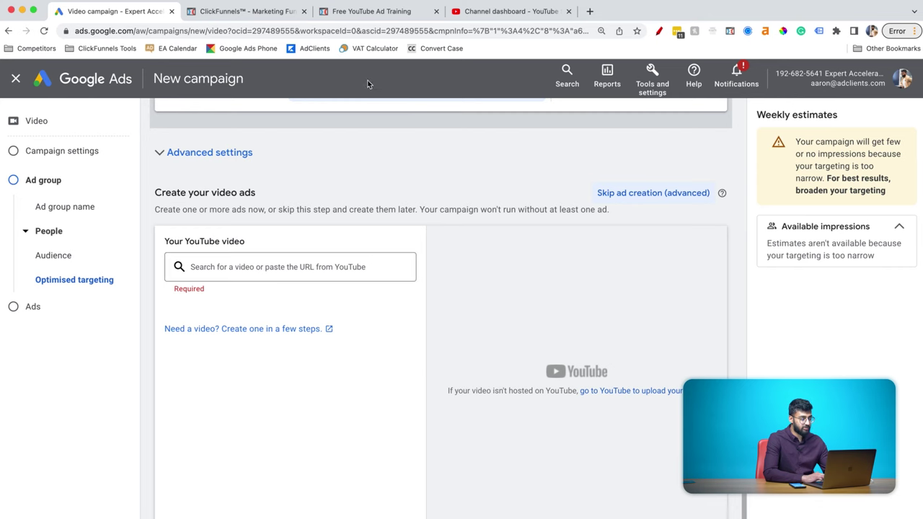
Step: Switch to YouTube Studio and close the channel settings
left_click(493, 12)
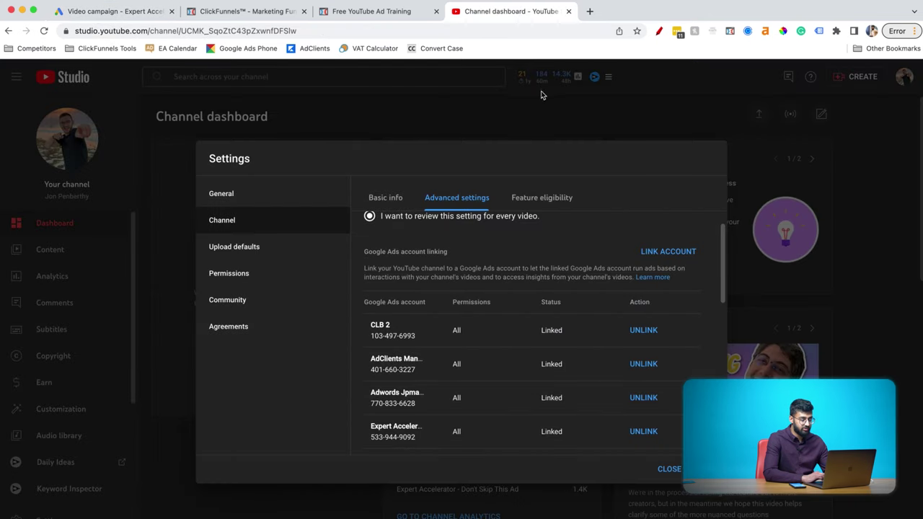
left_click(669, 469)
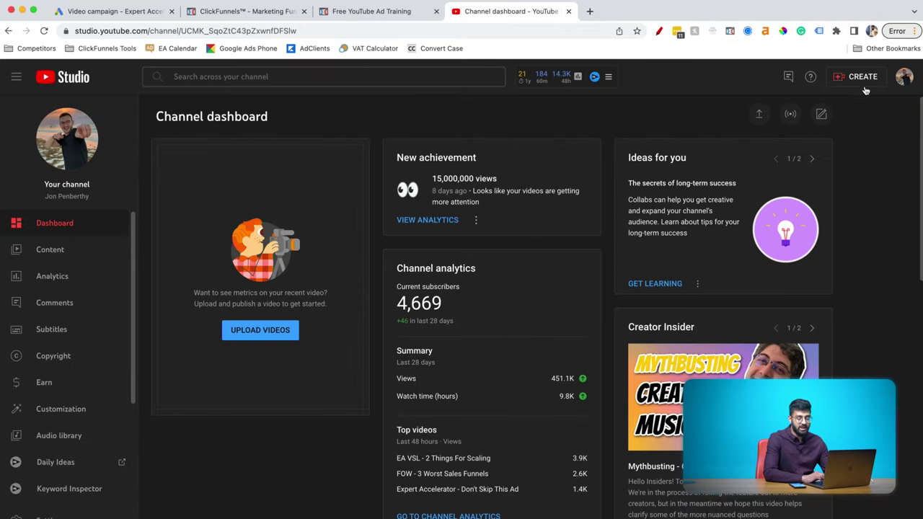
left_click(867, 80)
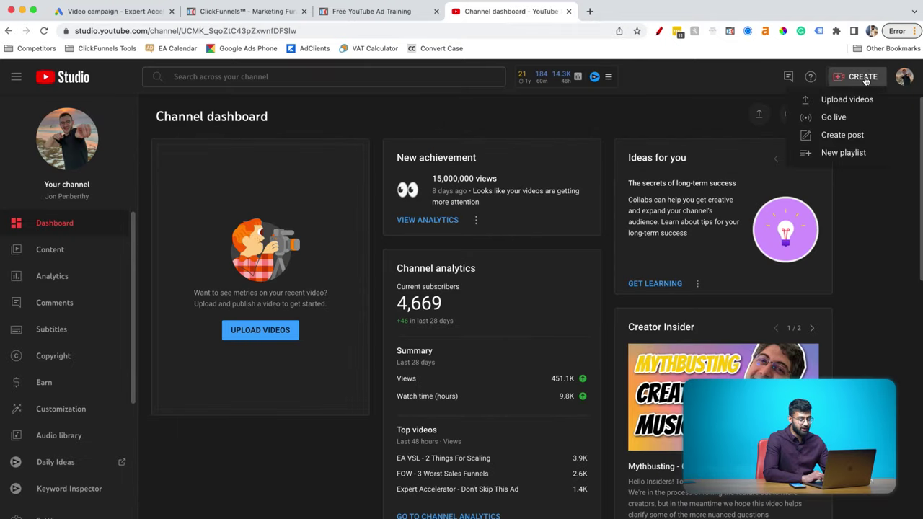
left_click(836, 103)
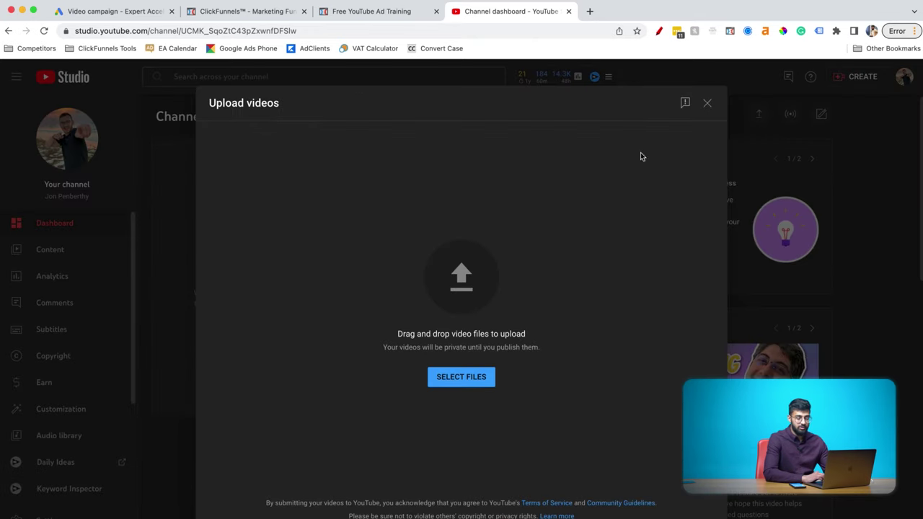
left_click(707, 103)
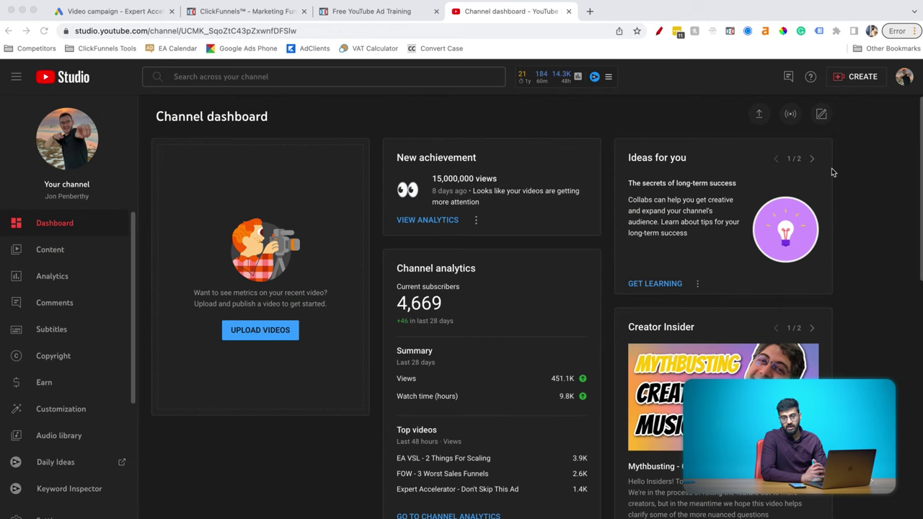
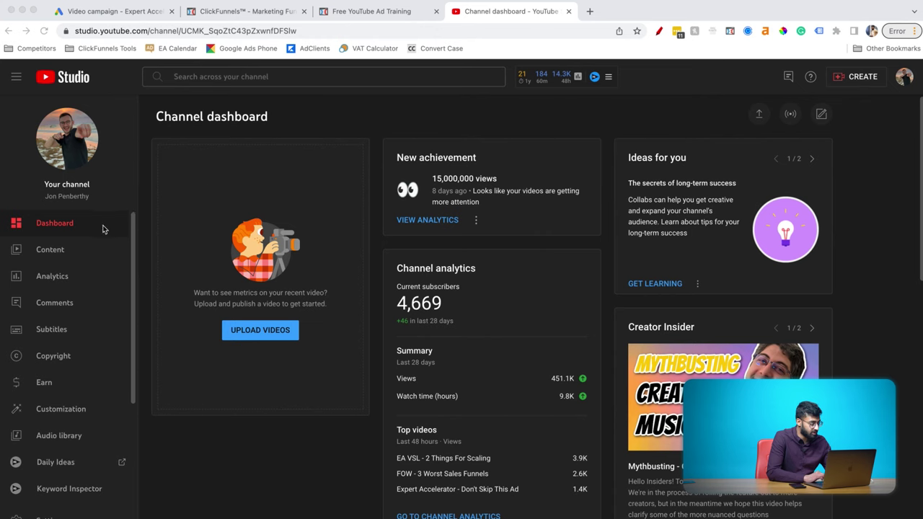
Step: Copy the link of the channel video "AdCon 2023 - Big Combo" and set it as the Google Ads campaign's YouTube video
left_click(62, 252)
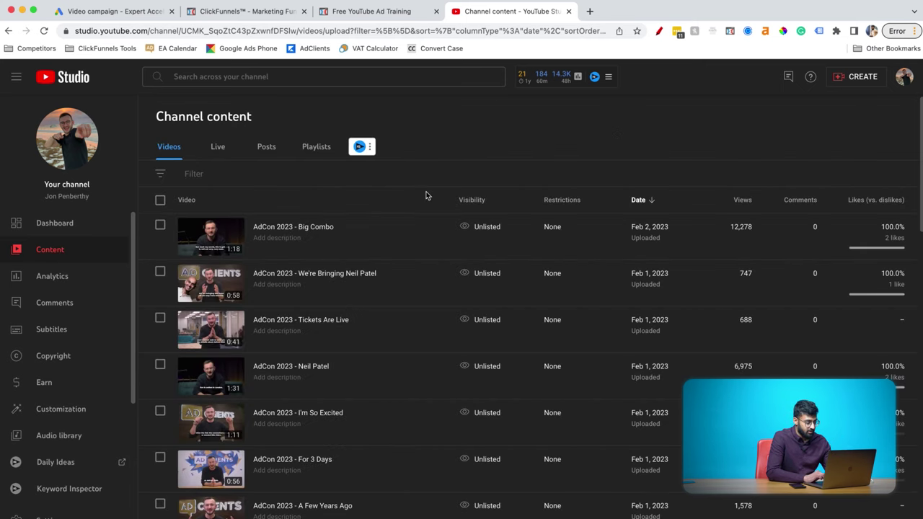
left_click(308, 228)
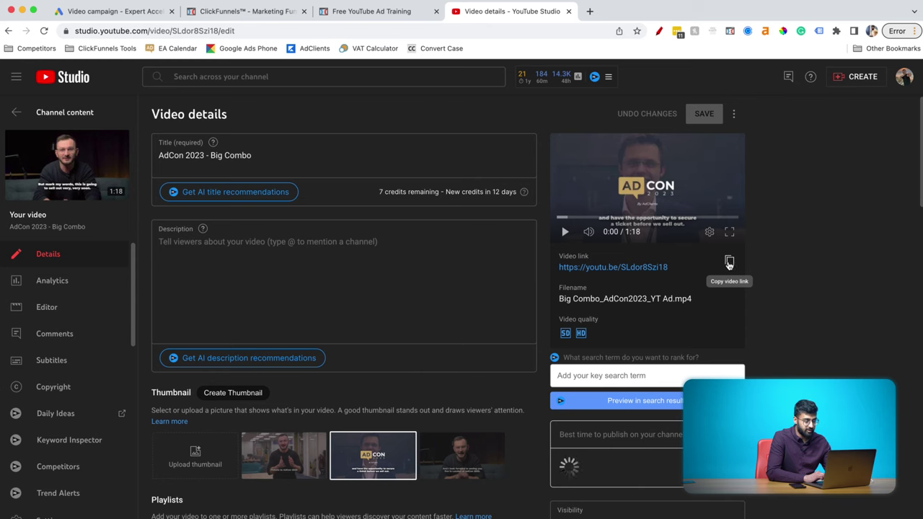
left_click(729, 262)
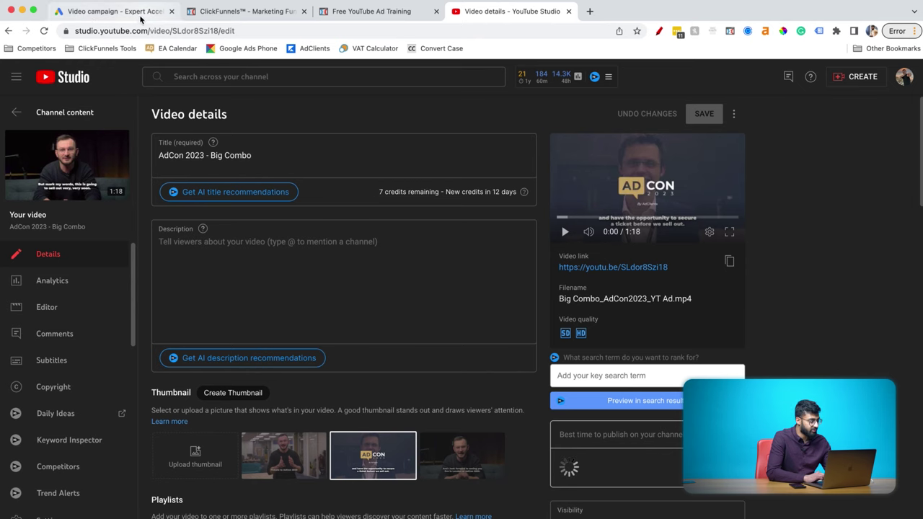
left_click(116, 11)
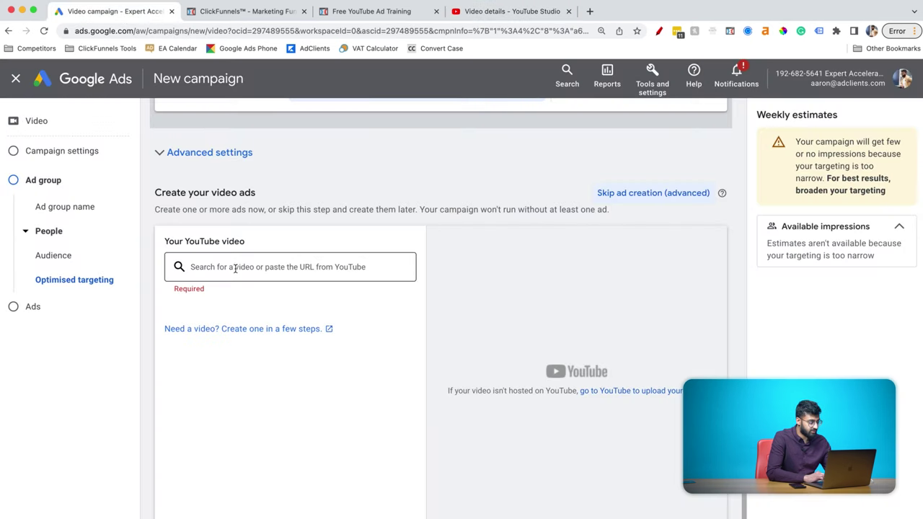
left_click(403, 270)
key("super+v")
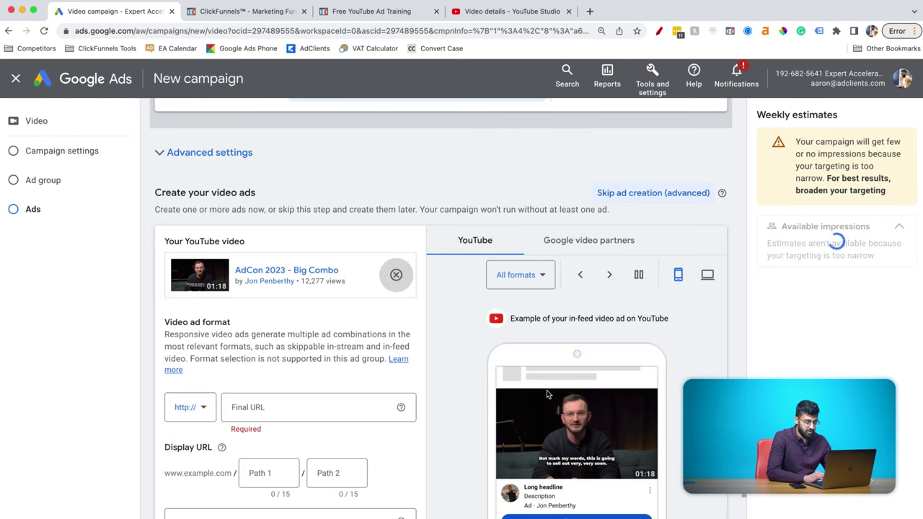
scroll(445, 346, "down", 2)
scroll(278, 290, "down", 2)
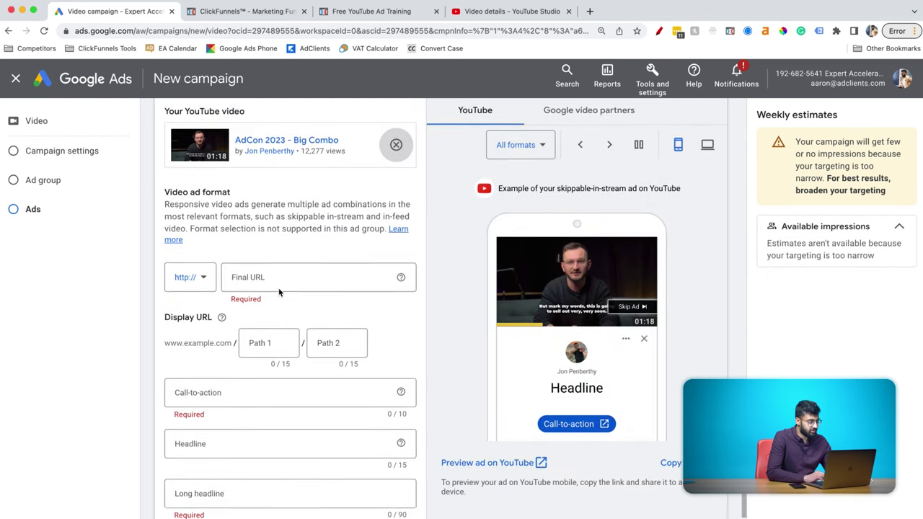
left_click(249, 275)
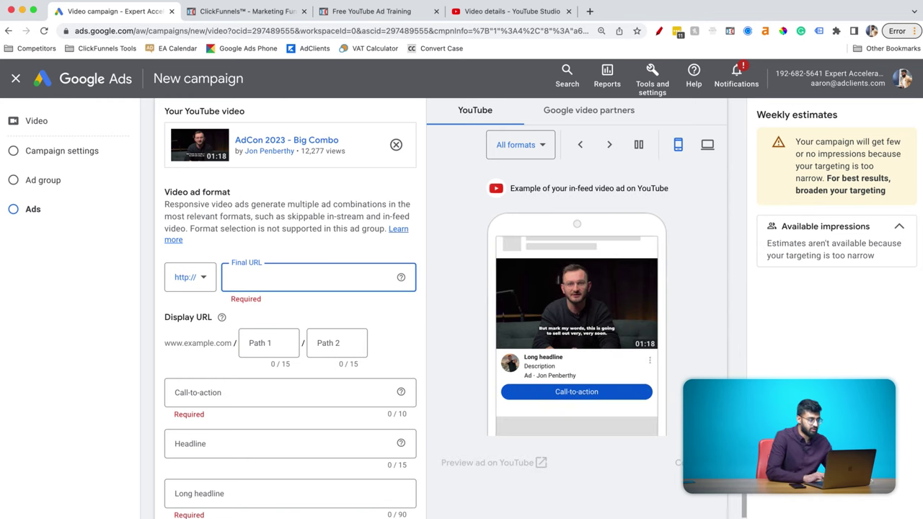
left_click(216, 12)
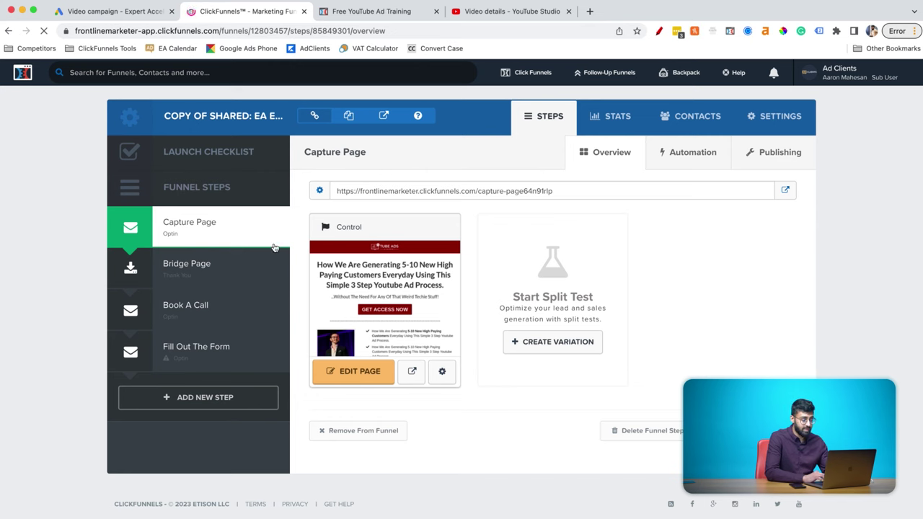
left_click_drag(560, 193, 337, 192)
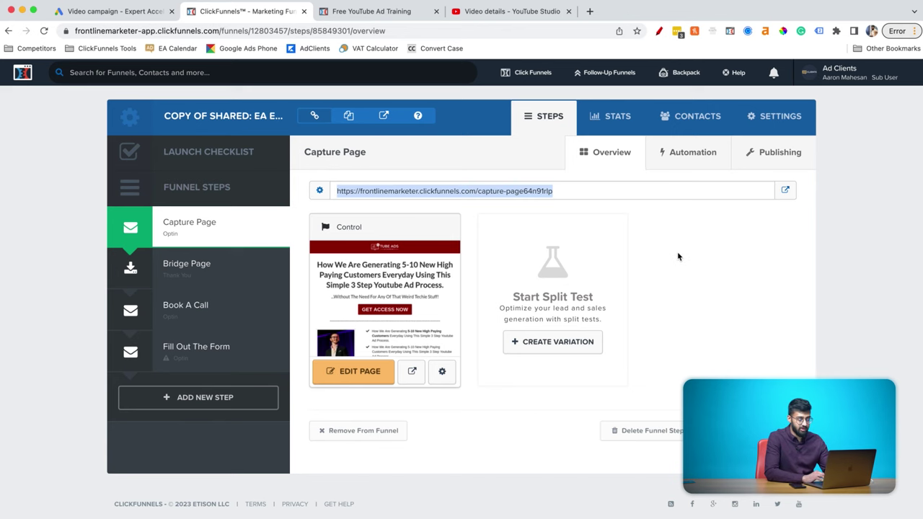
left_click(146, 16)
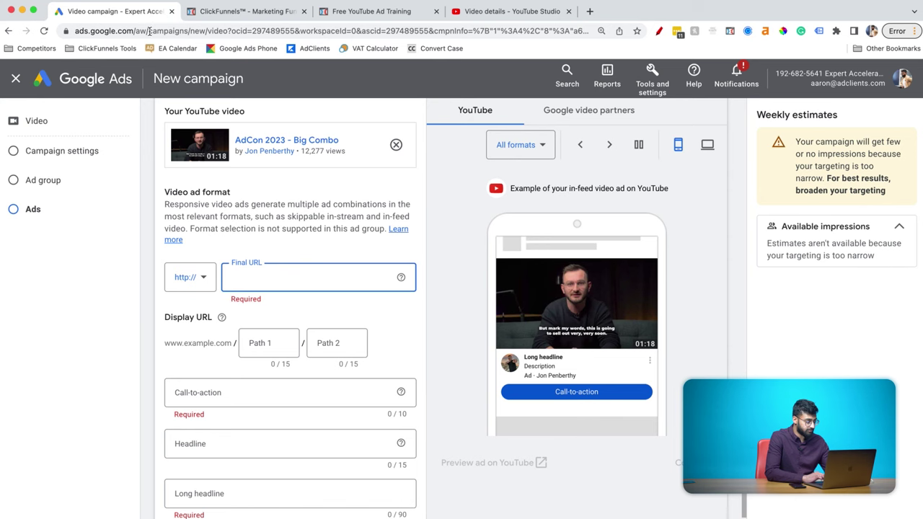
key("ctrl+v")
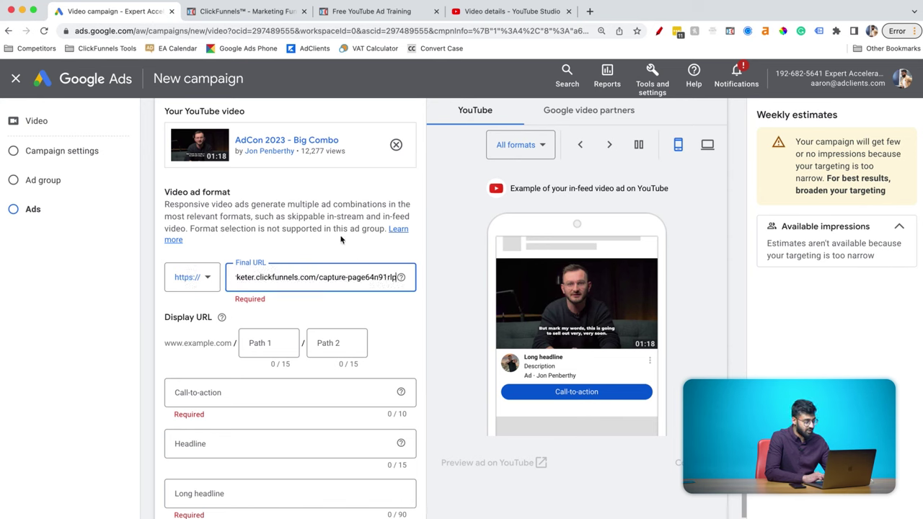
Step: Commit the video ad's Final URL and choose "Learn more" as its call-to-action
left_click(332, 253)
left_click(319, 281)
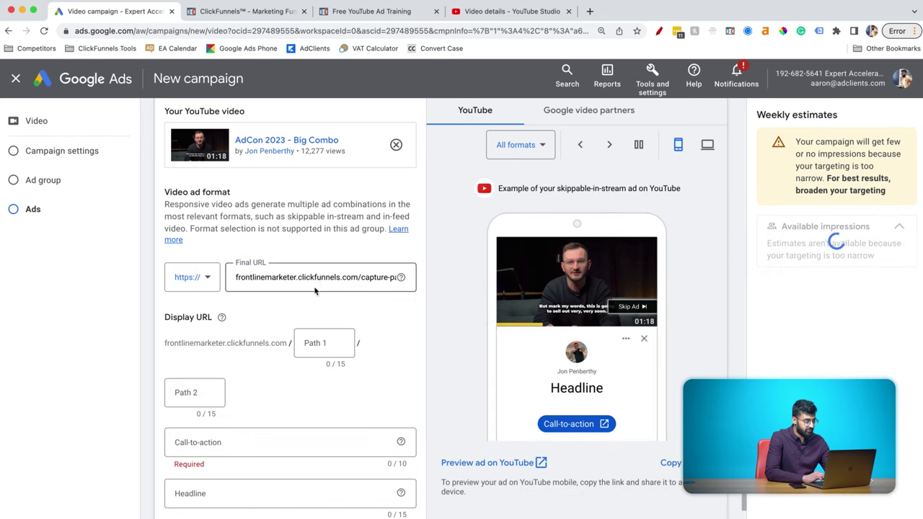
key("End")
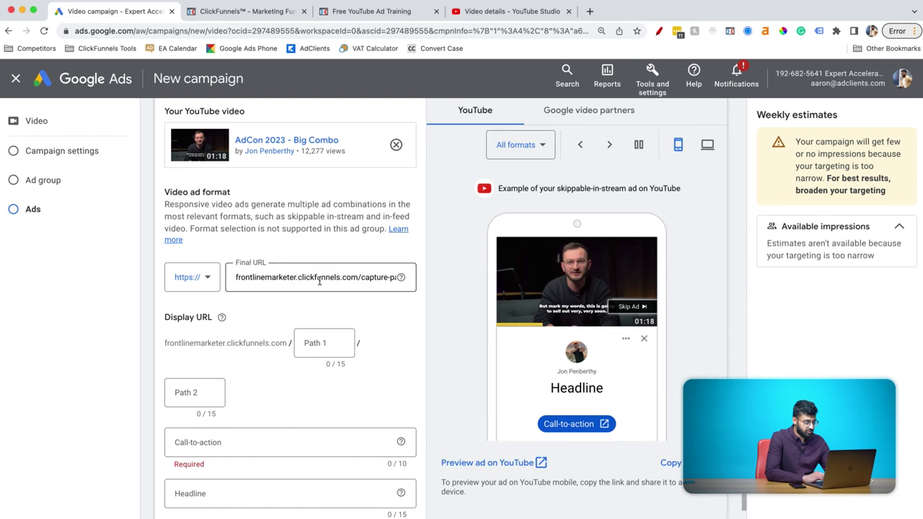
scroll(362, 263, "down", 2)
scroll(363, 263, "down", 3)
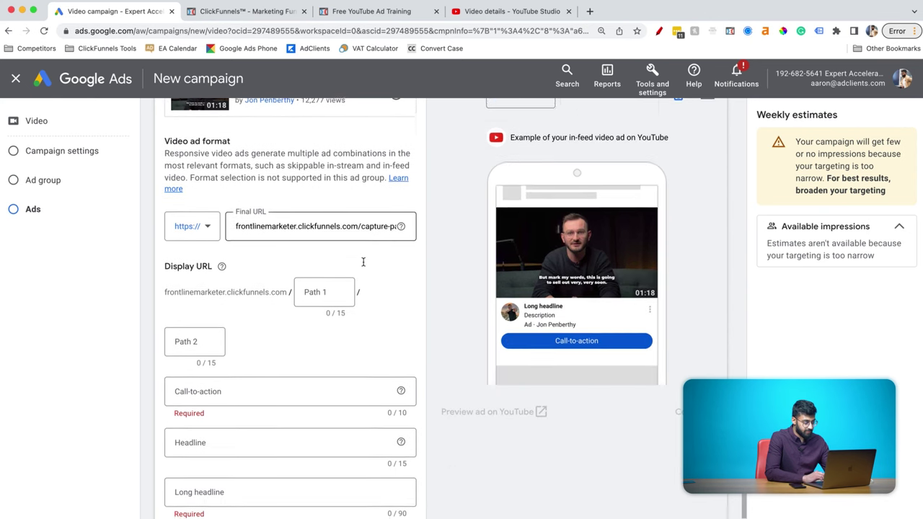
left_click(213, 335)
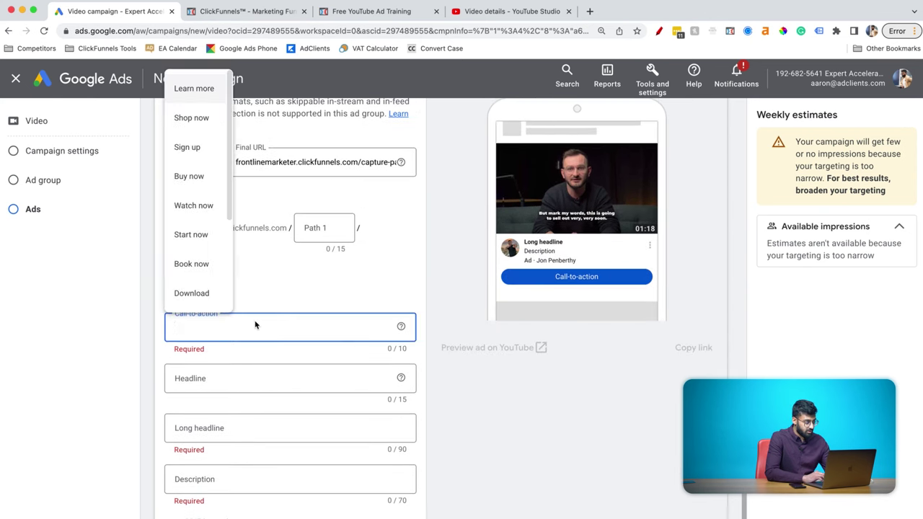
left_click(207, 88)
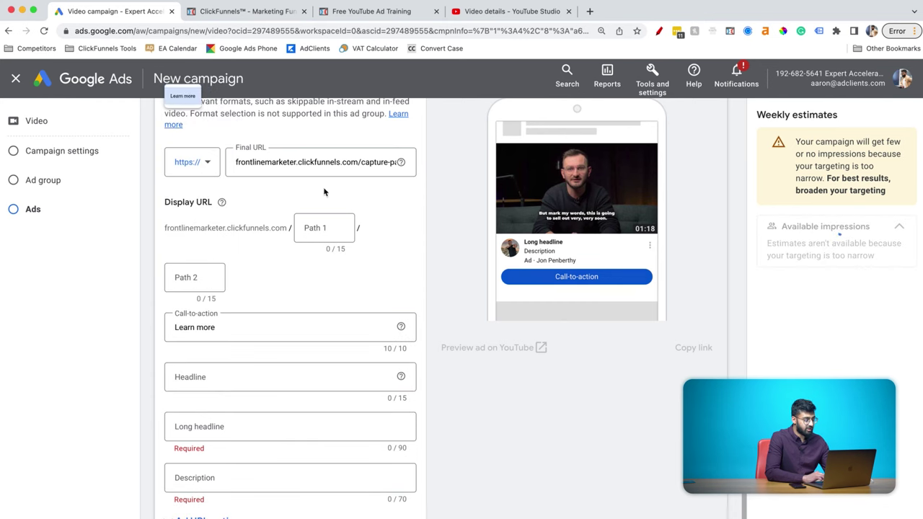
Step: Set the video ad's headline to "Free Training"
scroll(385, 272, "down", 1)
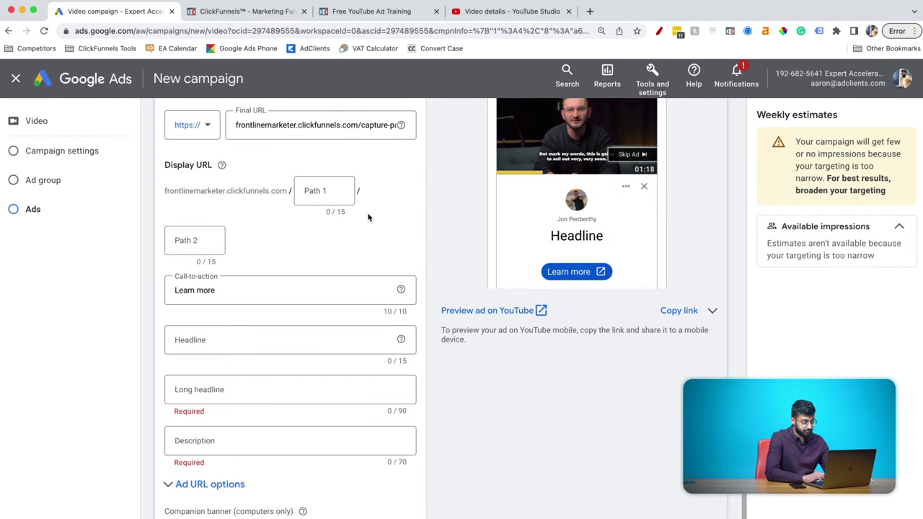
scroll(367, 214, "down", 1)
left_click(217, 317)
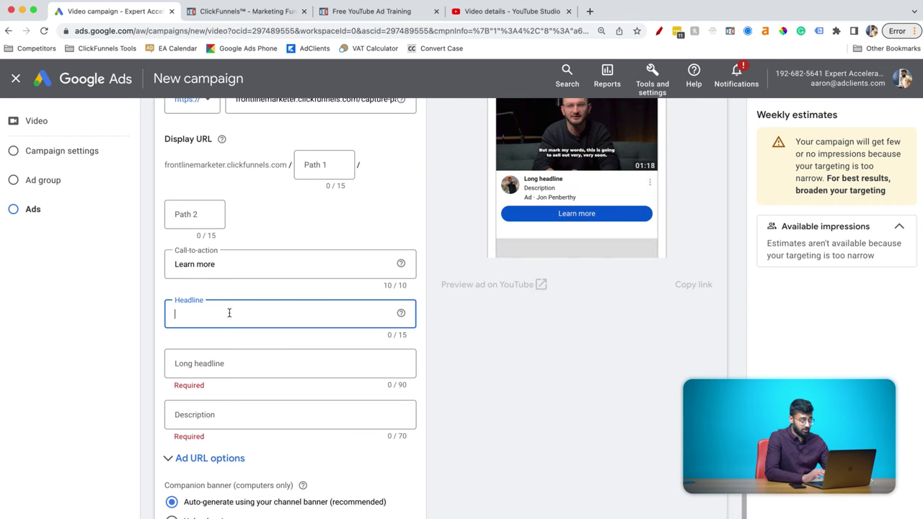
type("Free Tr")
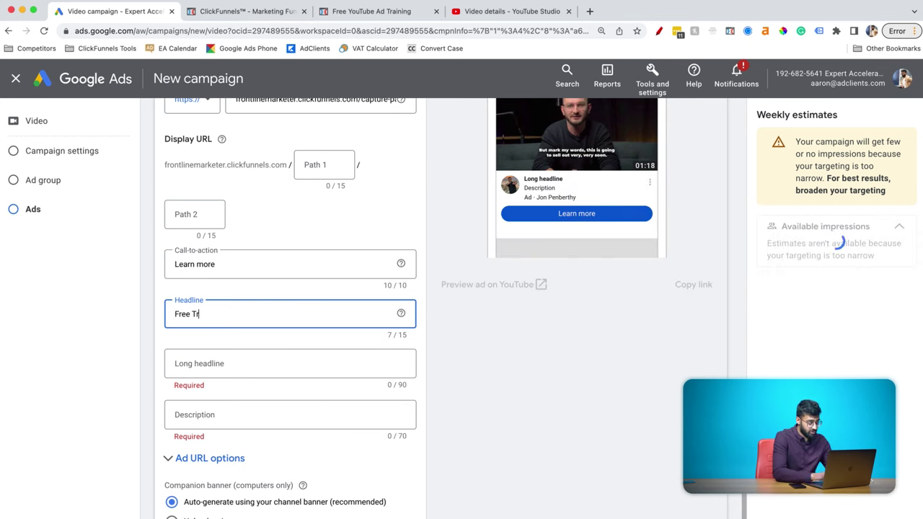
type("aining")
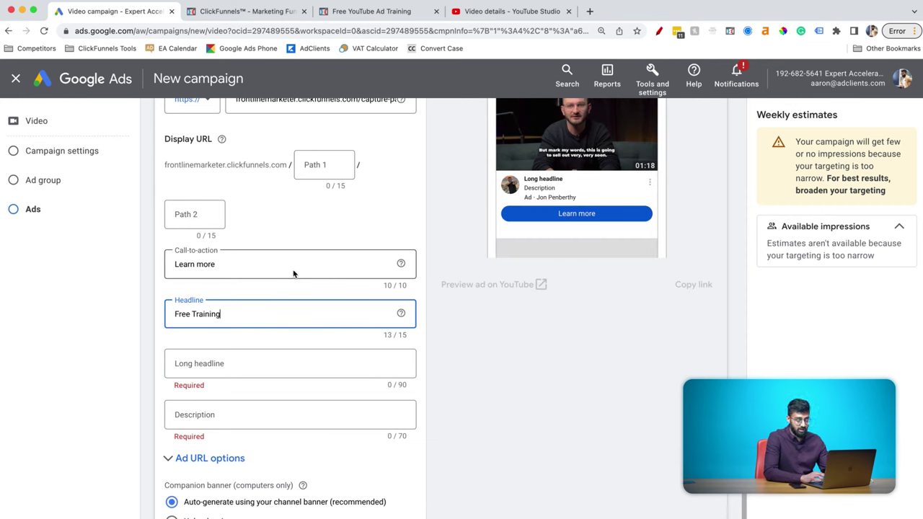
Step: Set the ad's long headline to "Learn More About YouTube Ads Using An Unknown Traffic Strategy"
left_click(451, 334)
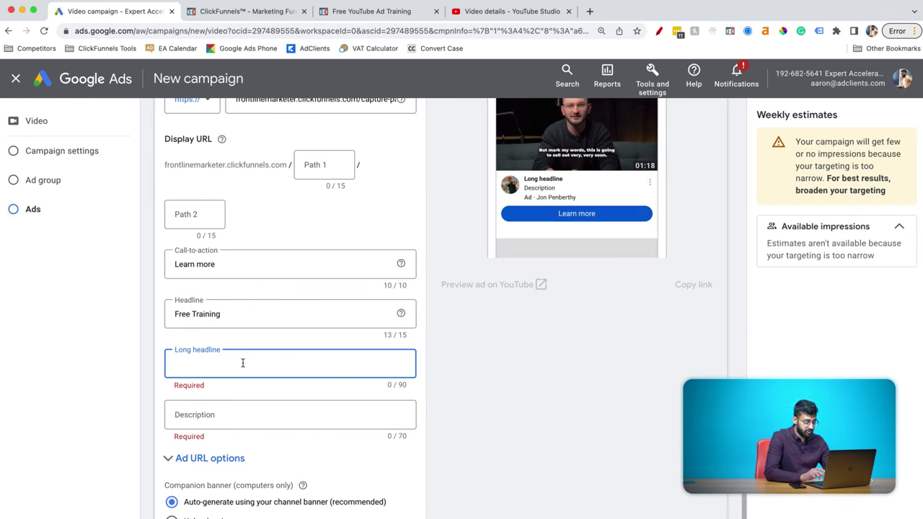
type("L")
key("BackSpace")
type("Le")
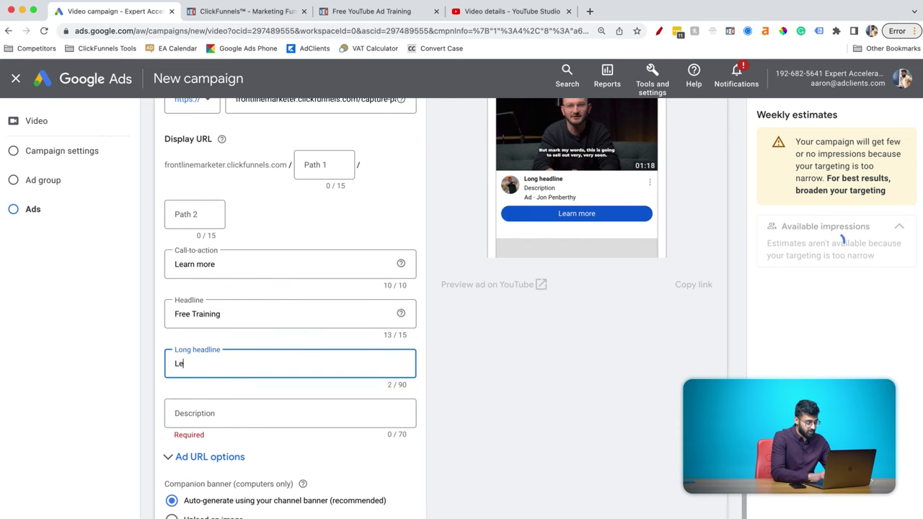
type("arn More About ")
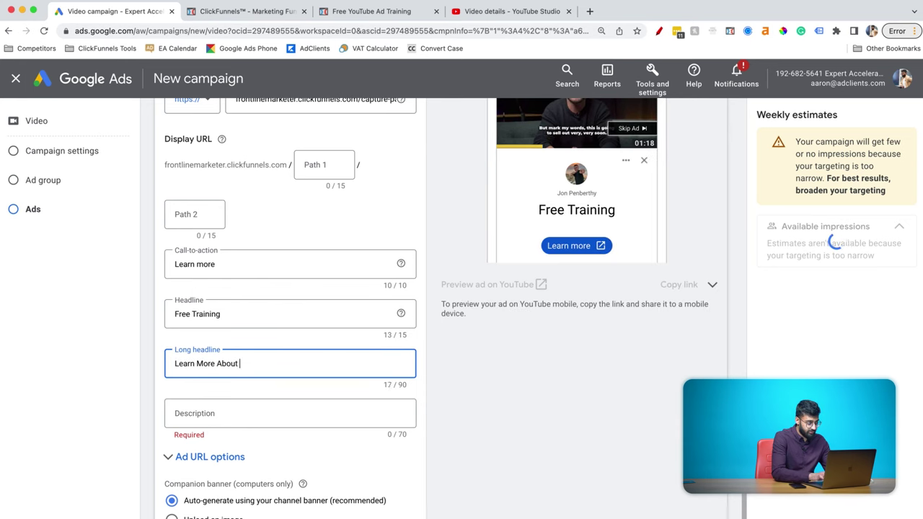
type("YouTube Ads ")
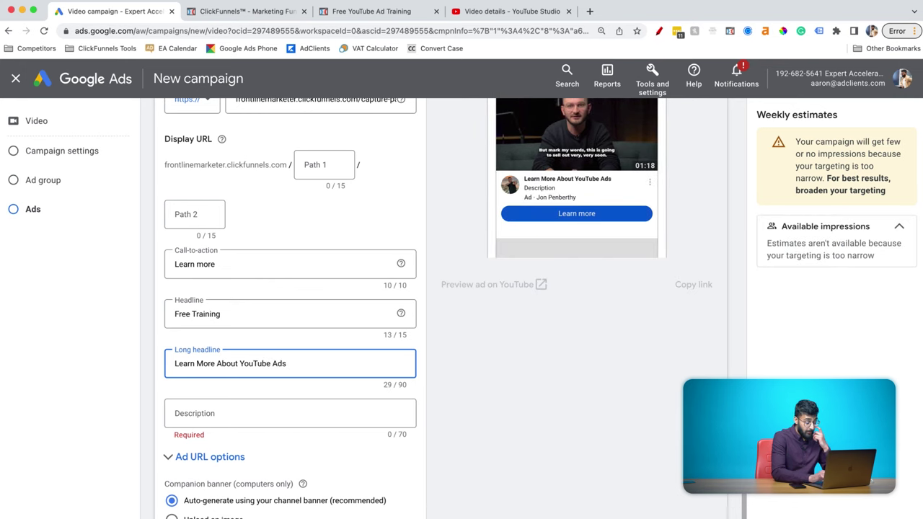
type("Using")
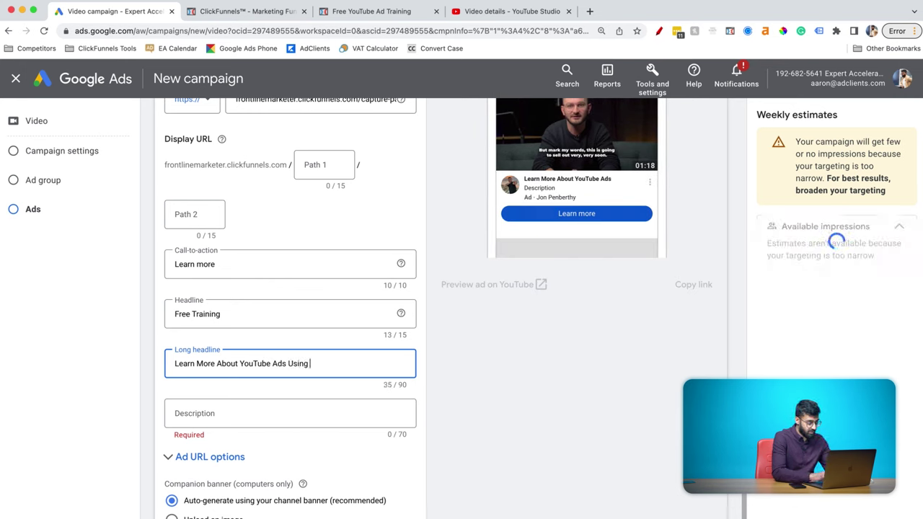
type(" An Unknown ")
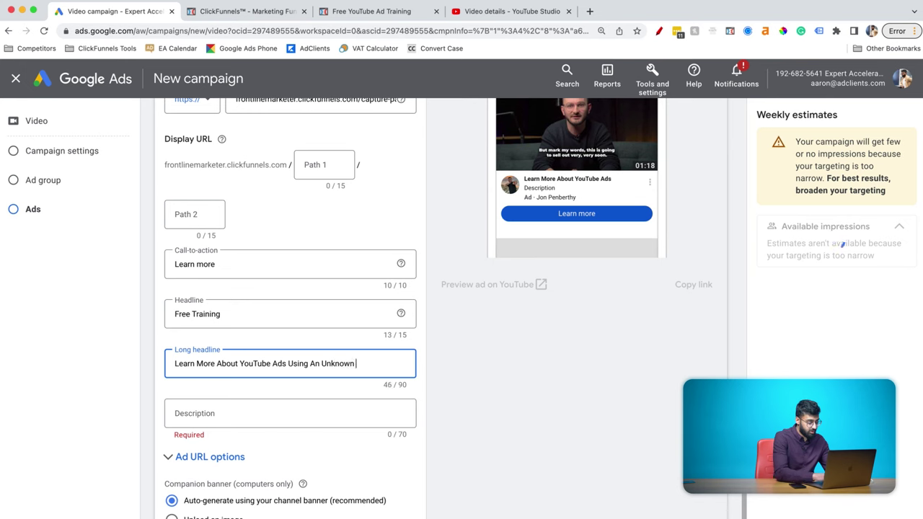
type("Traffic Strategy")
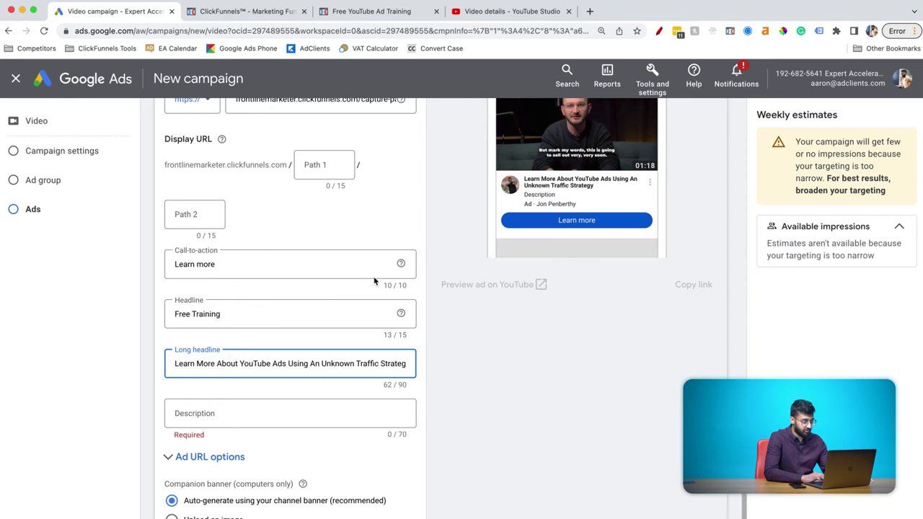
Step: Enter "Click Here To Find Out More" as the video ad's description
left_click(190, 416)
type("C")
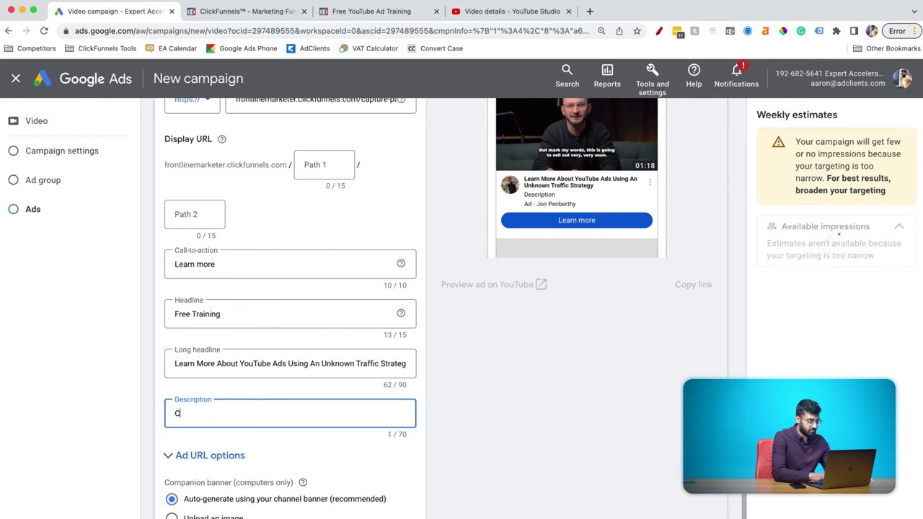
type("lick Here To Fiond Out More")
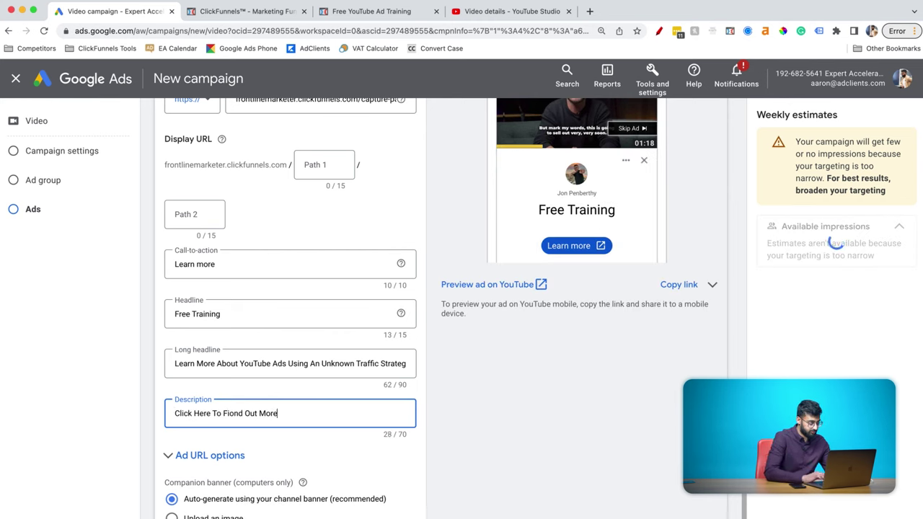
Step: Review the companion banner and ad name settings, the ad creation section, and the options available for Ad #1
scroll(241, 287, "down", 3)
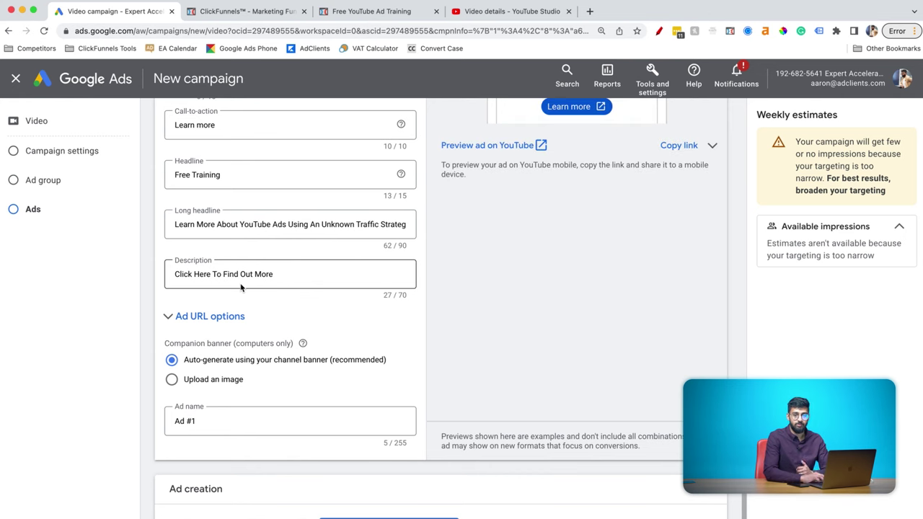
scroll(242, 287, "down", 2)
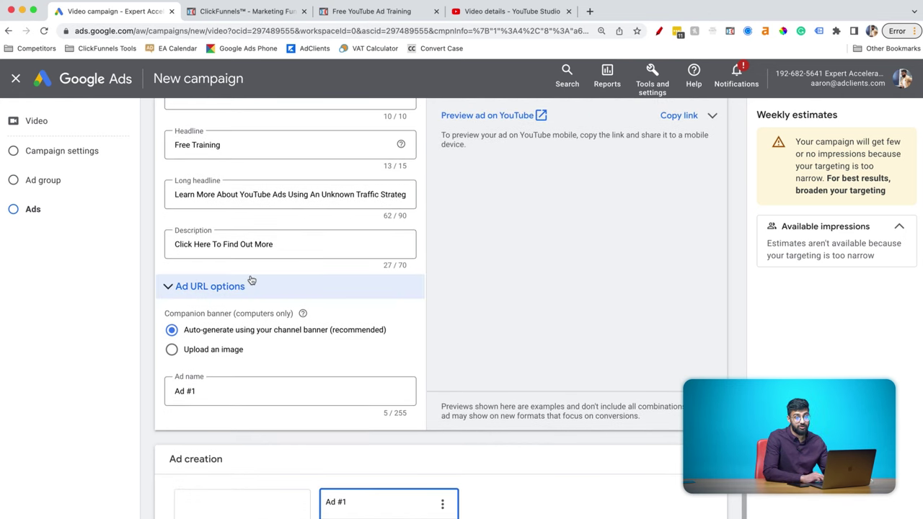
scroll(251, 279, "down", 2)
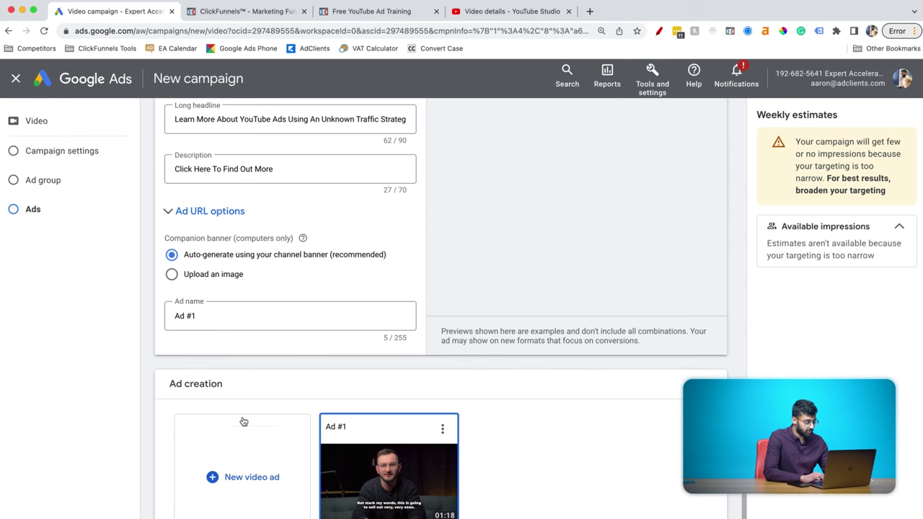
left_click(230, 398)
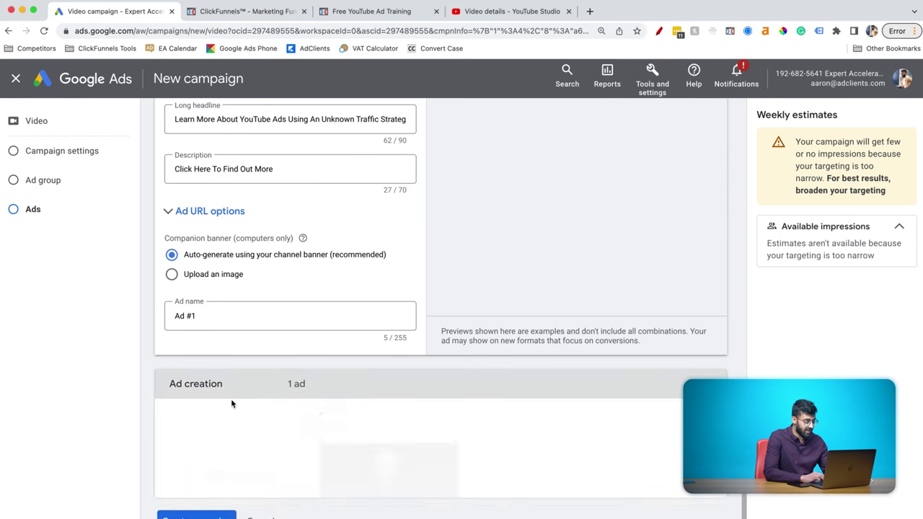
left_click(241, 458)
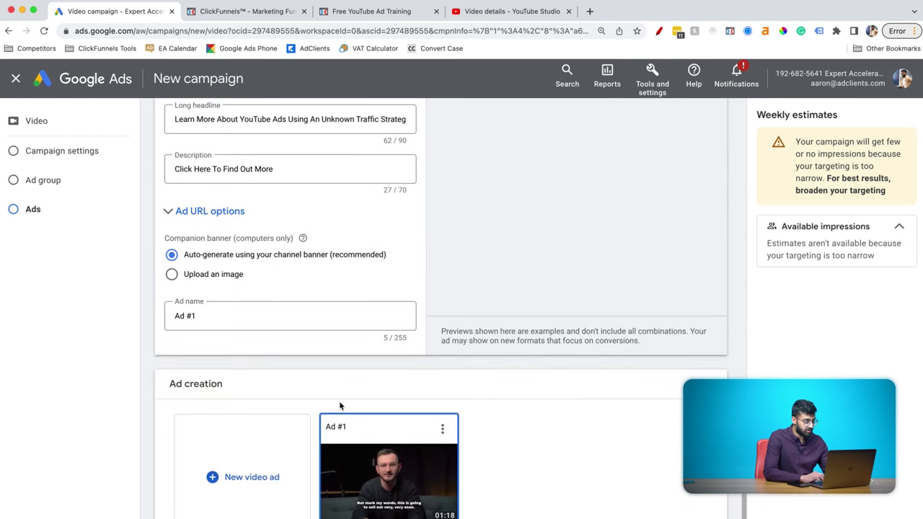
scroll(332, 418, "down", 1)
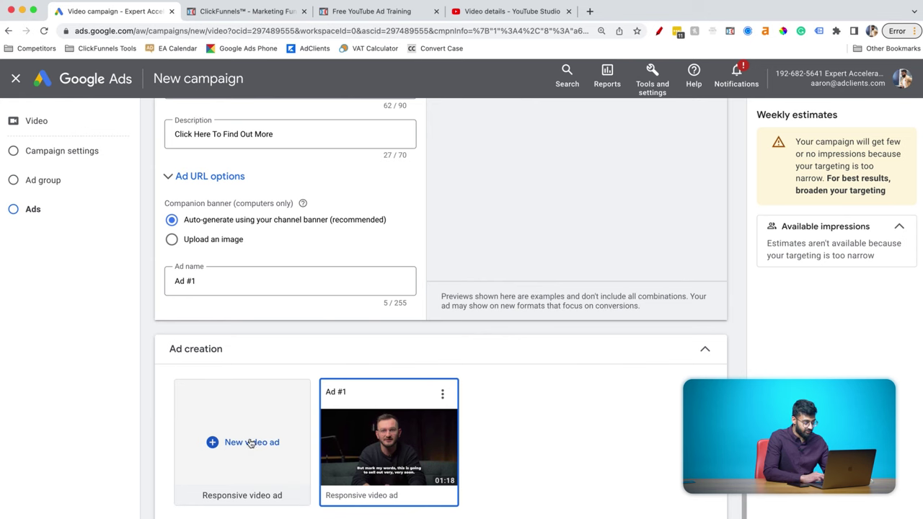
left_click(442, 393)
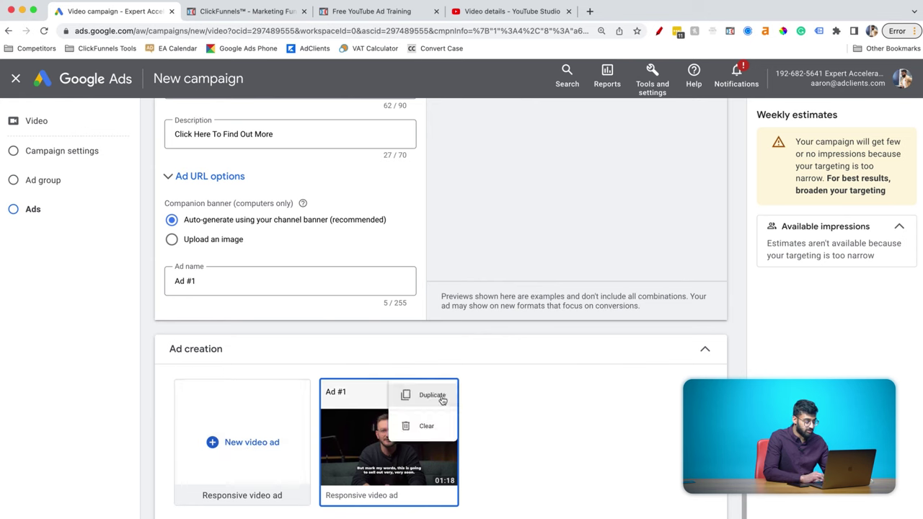
left_click(583, 400)
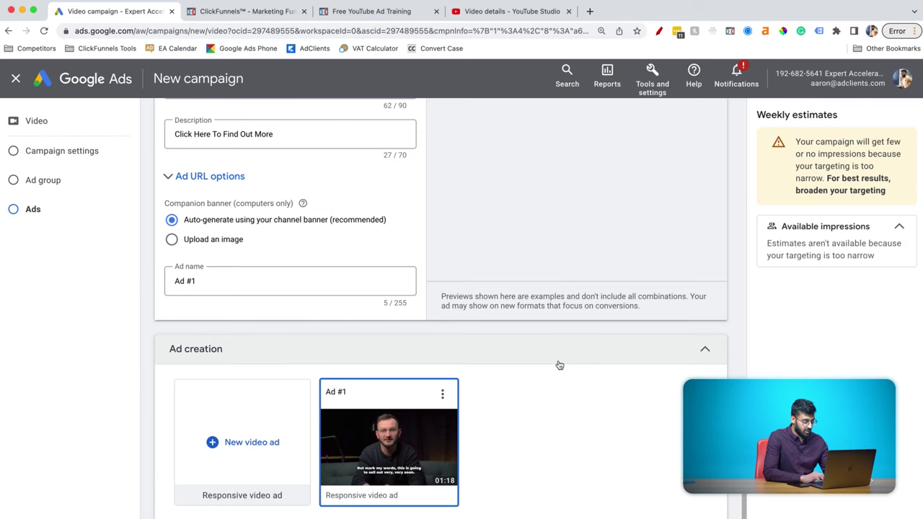
scroll(500, 350, "down", 1)
scroll(500, 350, "down", 1)
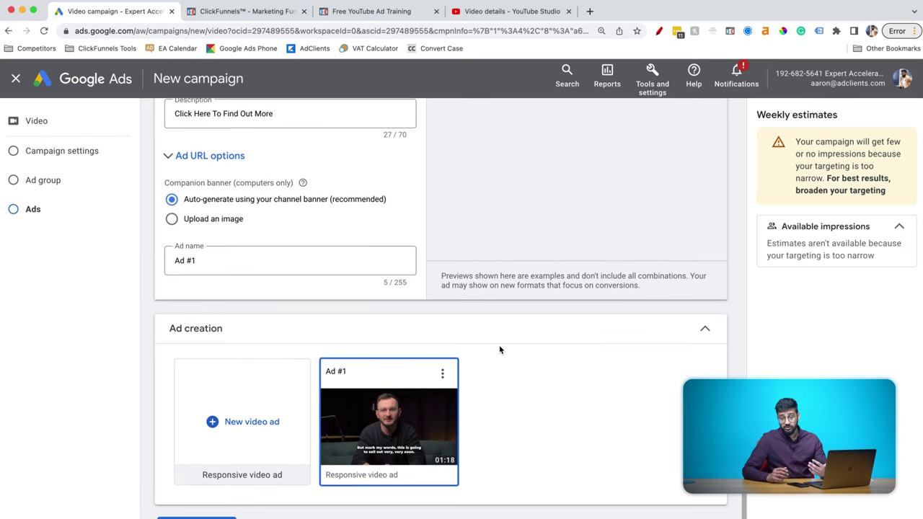